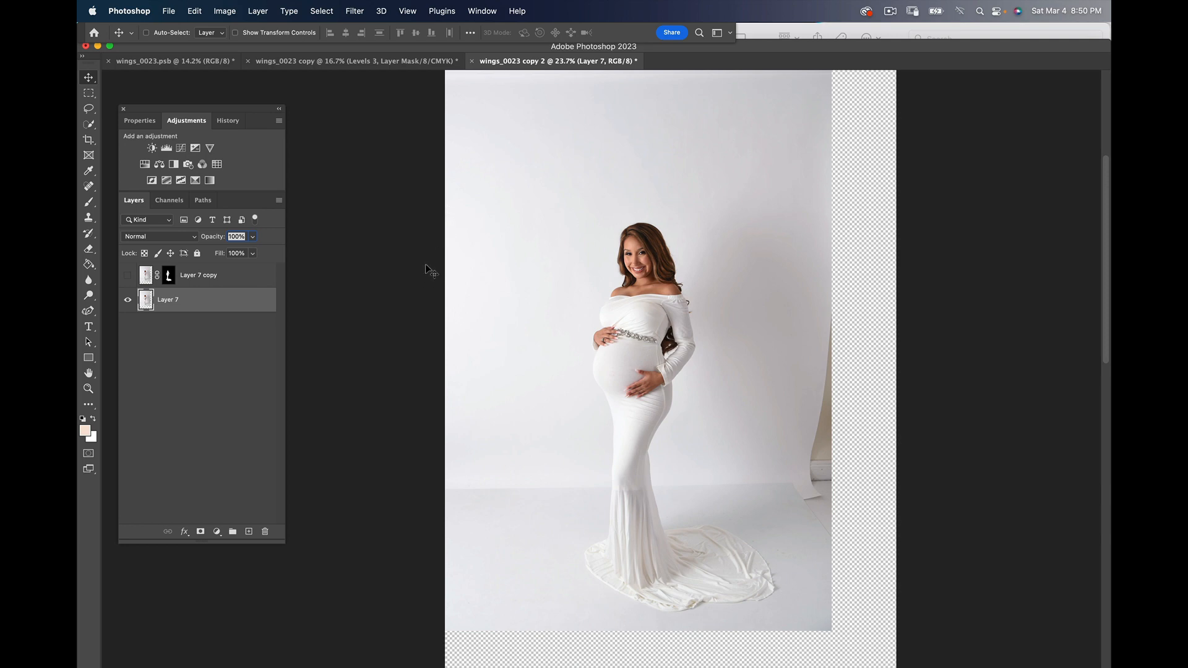
# Step: Select the woman on Layer 7 automatically using the Quick Selection tool's Select Subject option
pyautogui.click(90, 128)
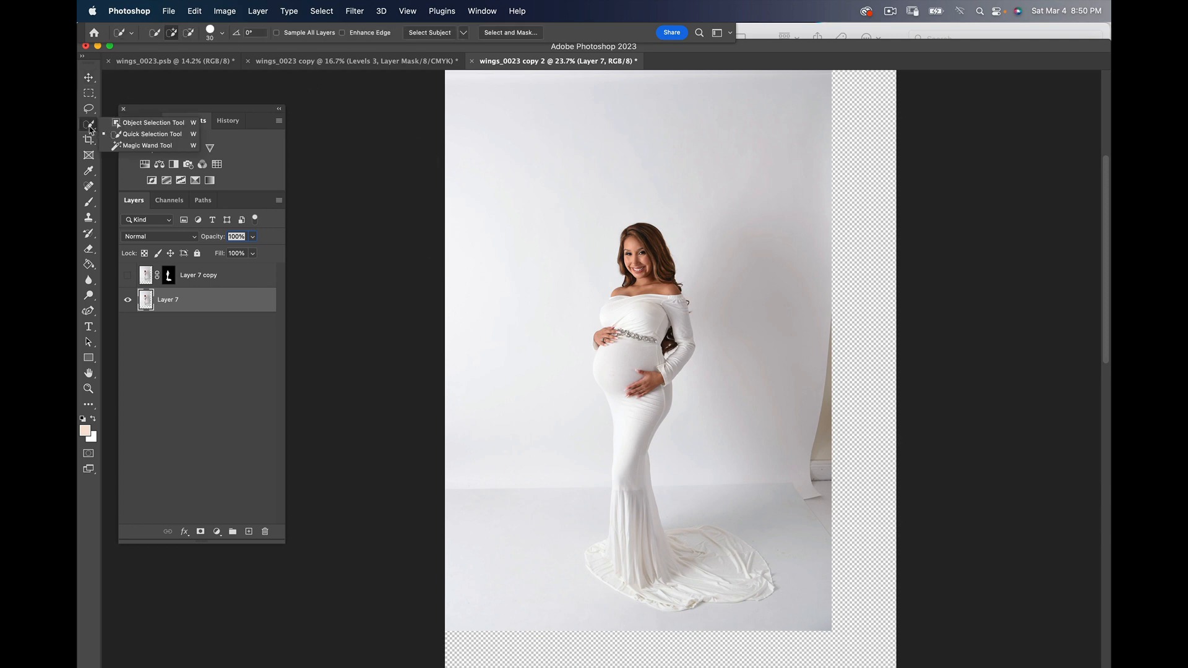
pyautogui.click(148, 135)
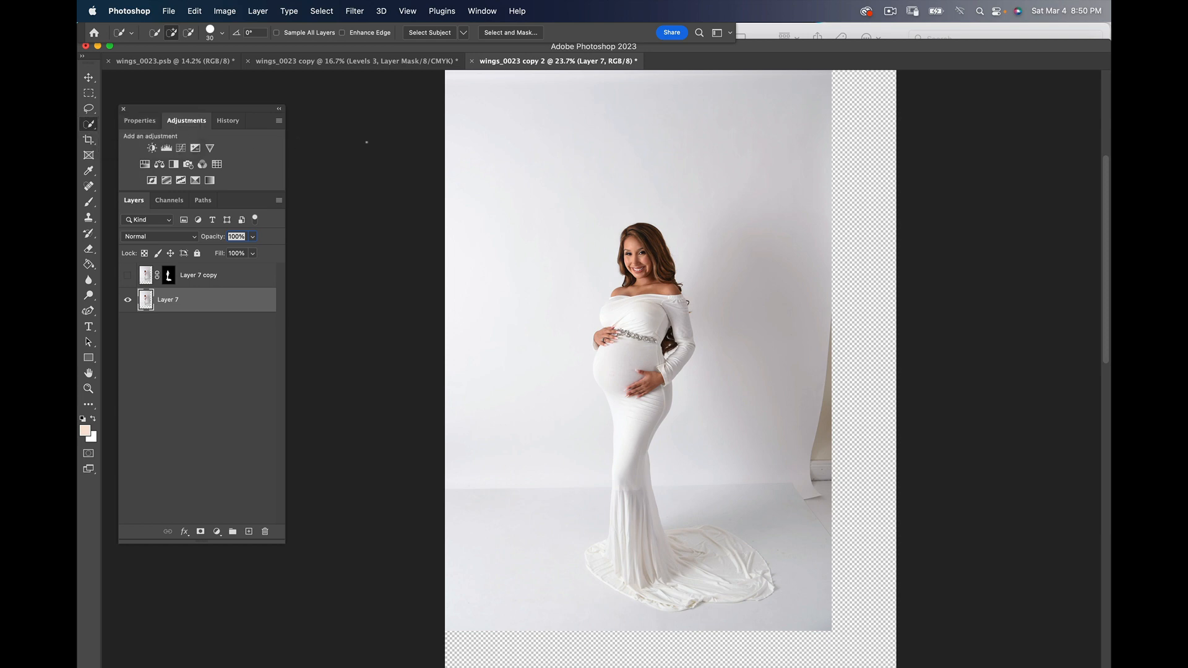
pyautogui.click(434, 33)
pyautogui.click(443, 34)
# Step: Clean up the selection around the hair between her arm and back with the Quick Selection tool
pyautogui.press('z')
pyautogui.moveTo(731, 313); pyautogui.dragTo(705, 288)
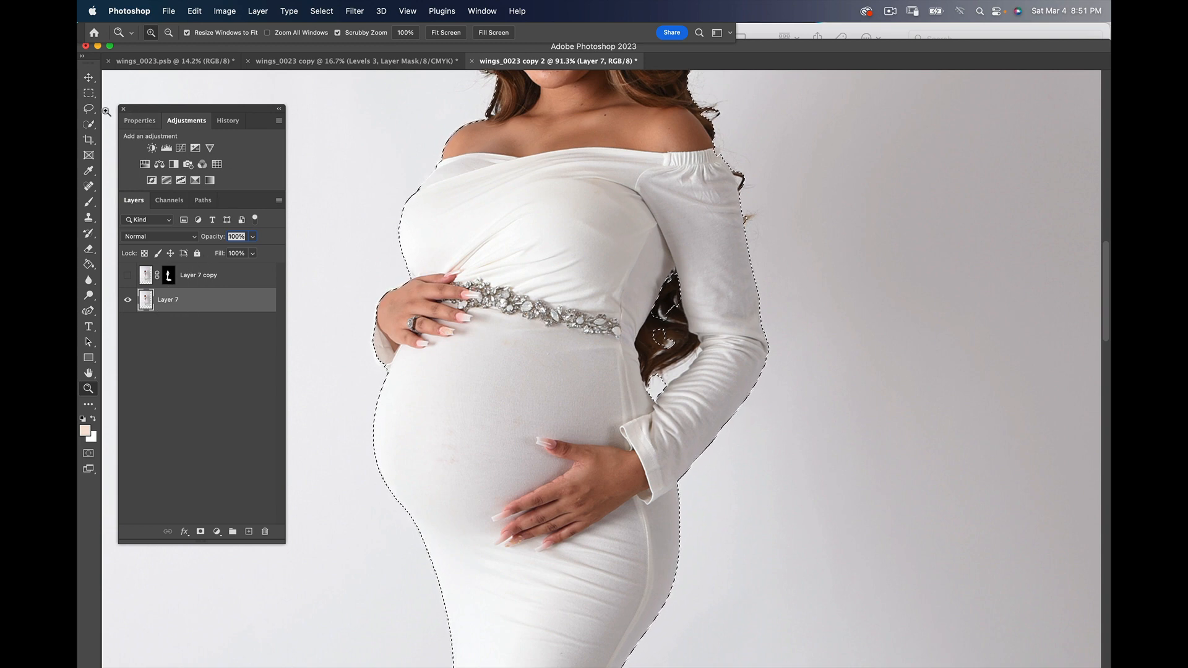
pyautogui.click(89, 125)
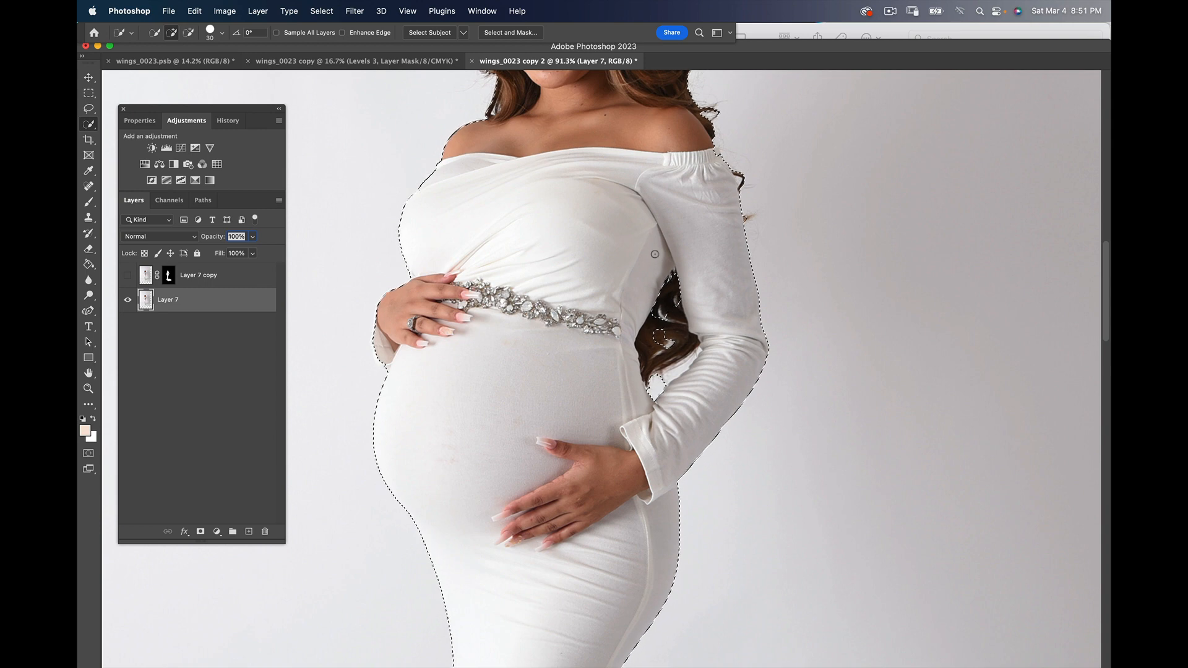
pyautogui.press('alt')
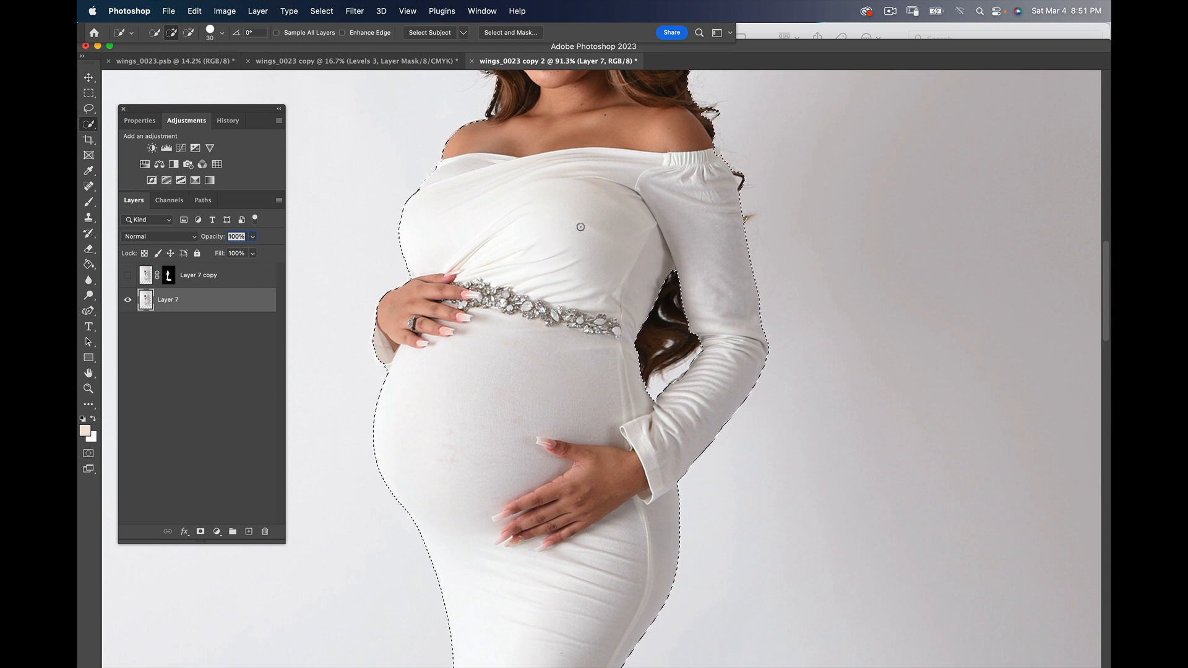
pyautogui.moveTo(544, 234); pyautogui.dragTo(614, 433)
pyautogui.hscroll(5, 609, 433)
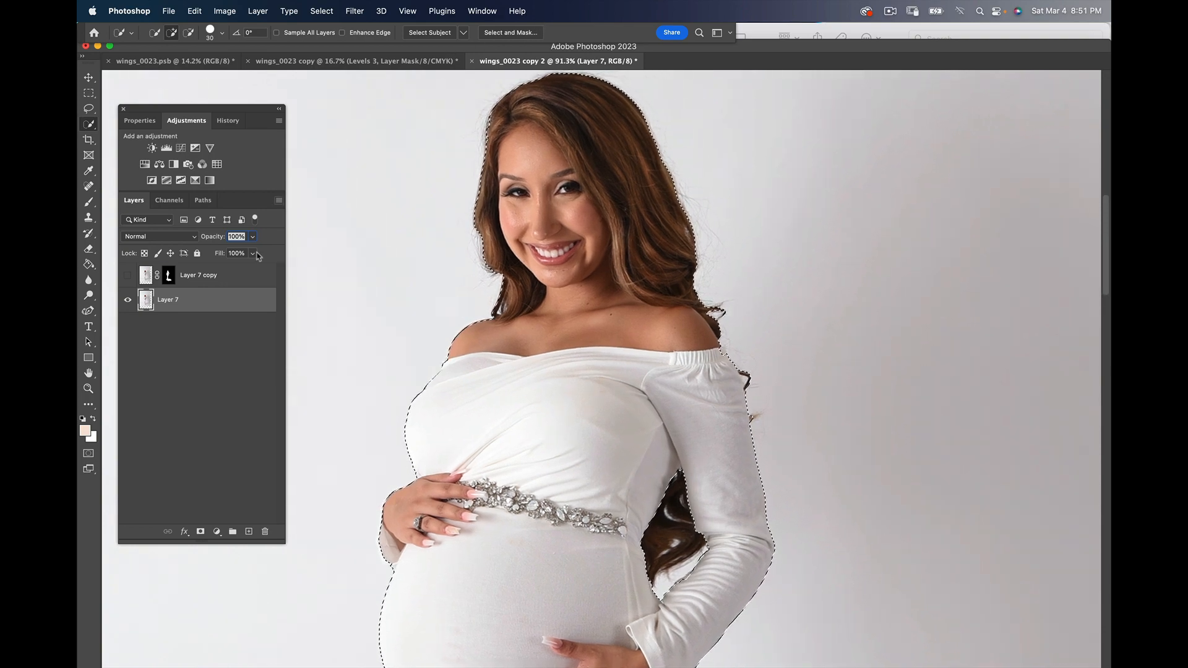
# Step: Add a layer mask to Layer 7 from the selection and open it in Select and Mask with the On Black view
pyautogui.click(200, 532)
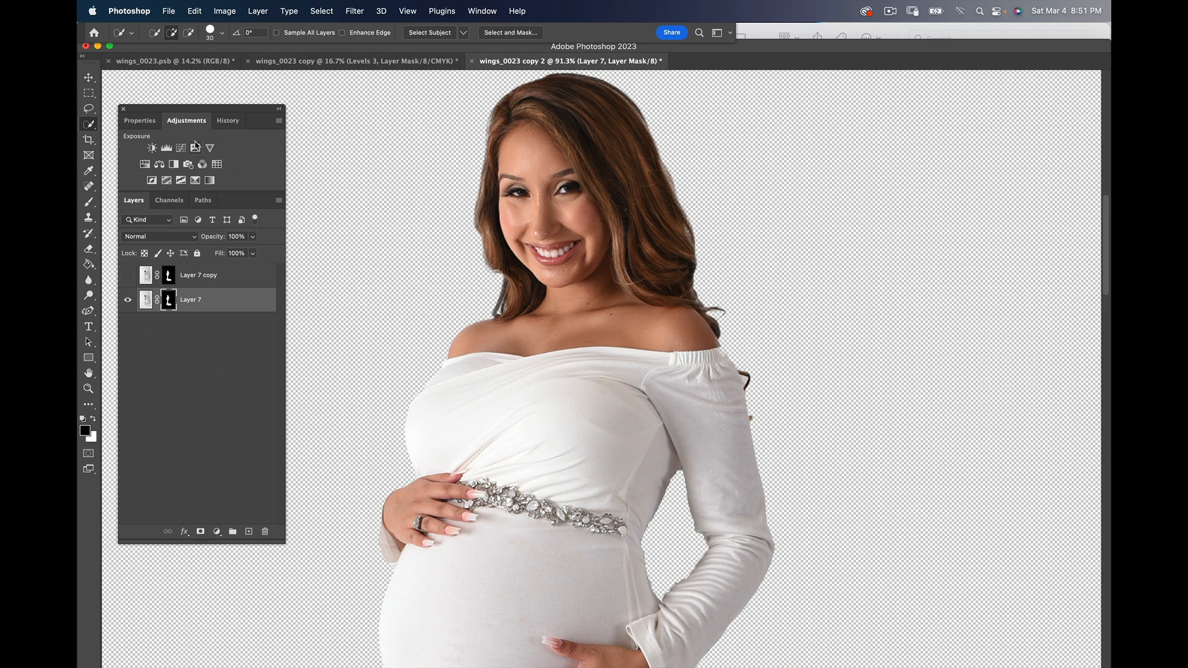
pyautogui.click(146, 123)
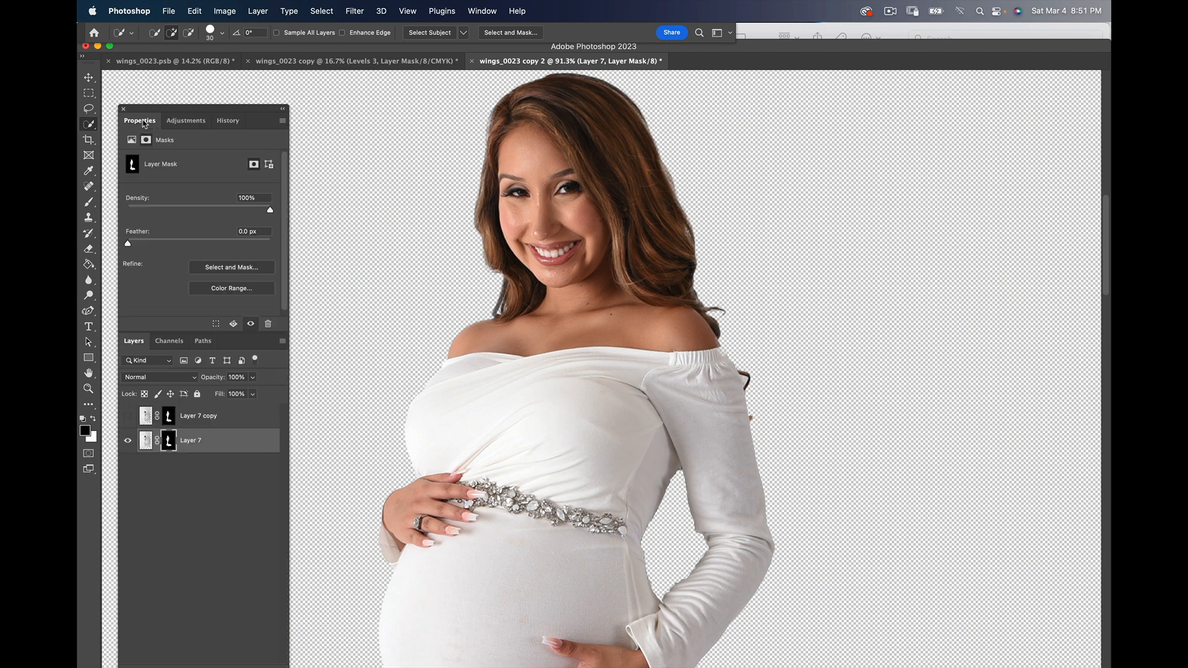
pyautogui.click(232, 271)
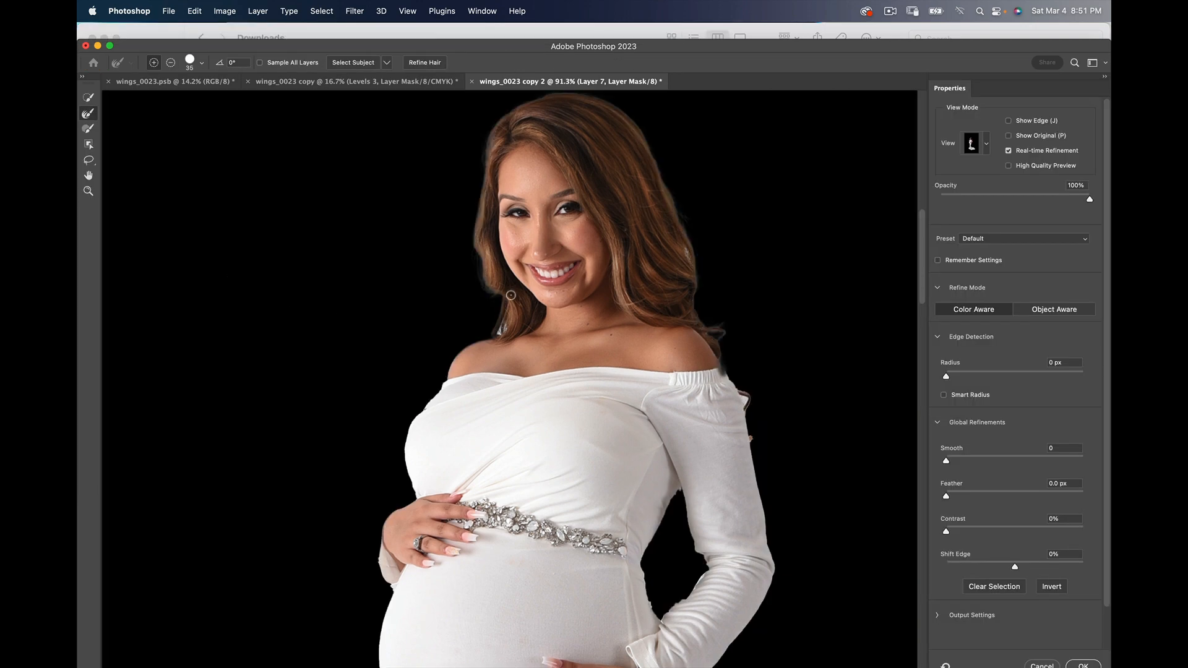
pyautogui.click(987, 146)
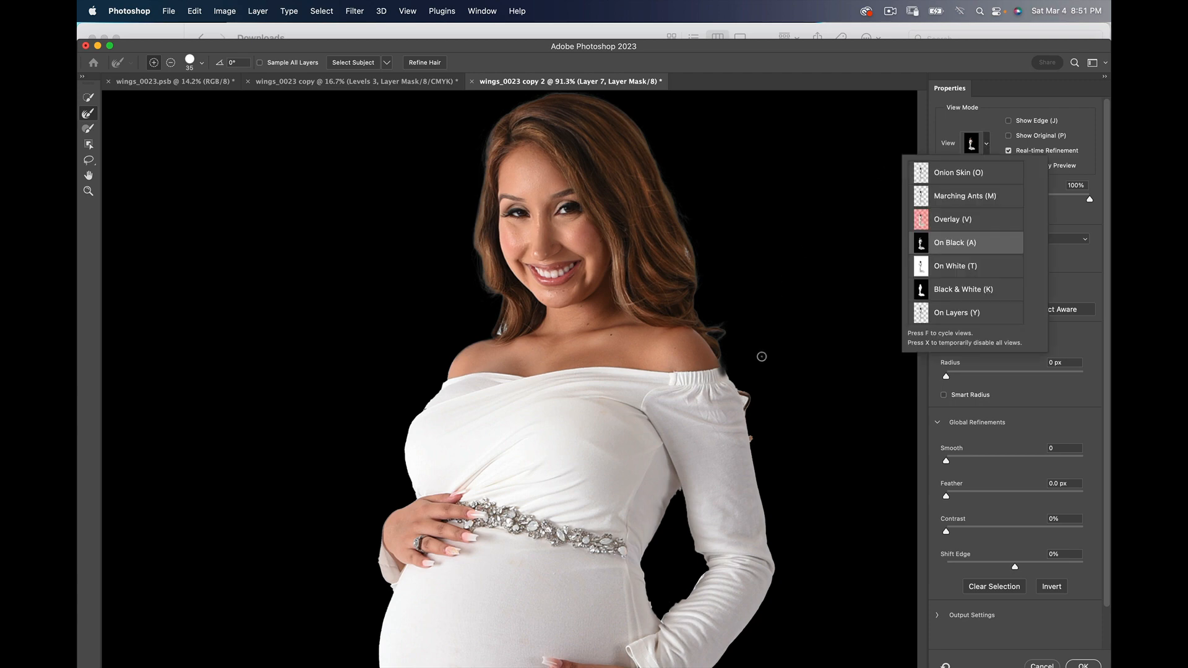
pyautogui.click(988, 146)
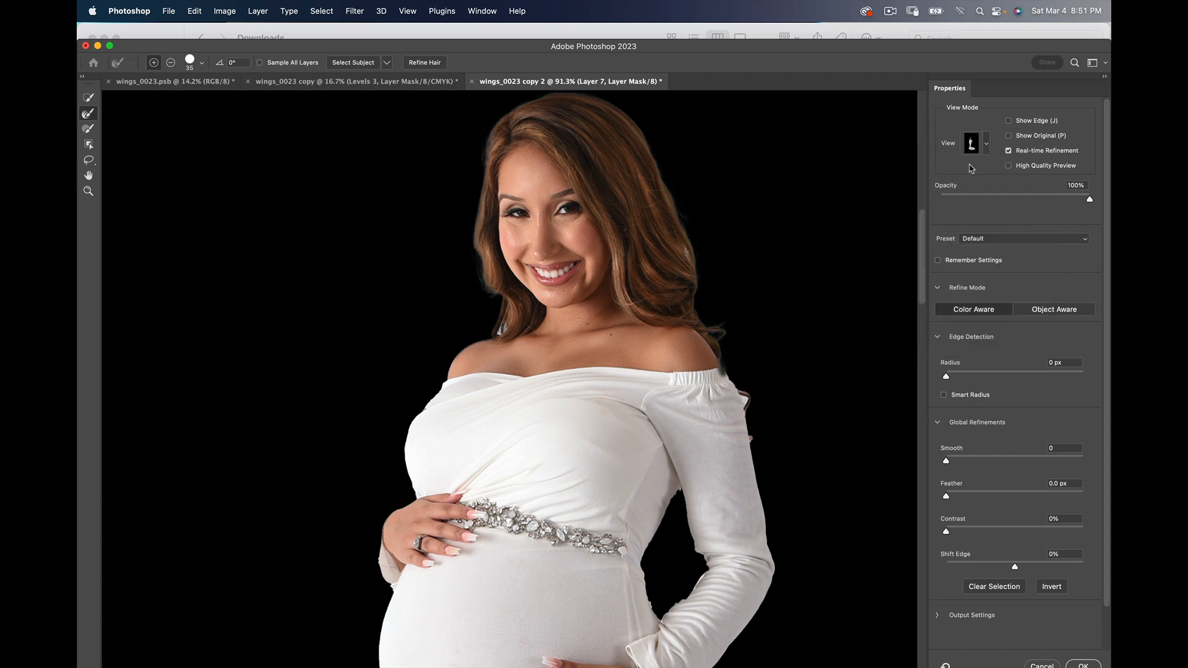
# Step: Brush along the hair edges on both sides of her head with the Refine Edge Brush
pyautogui.click(88, 112)
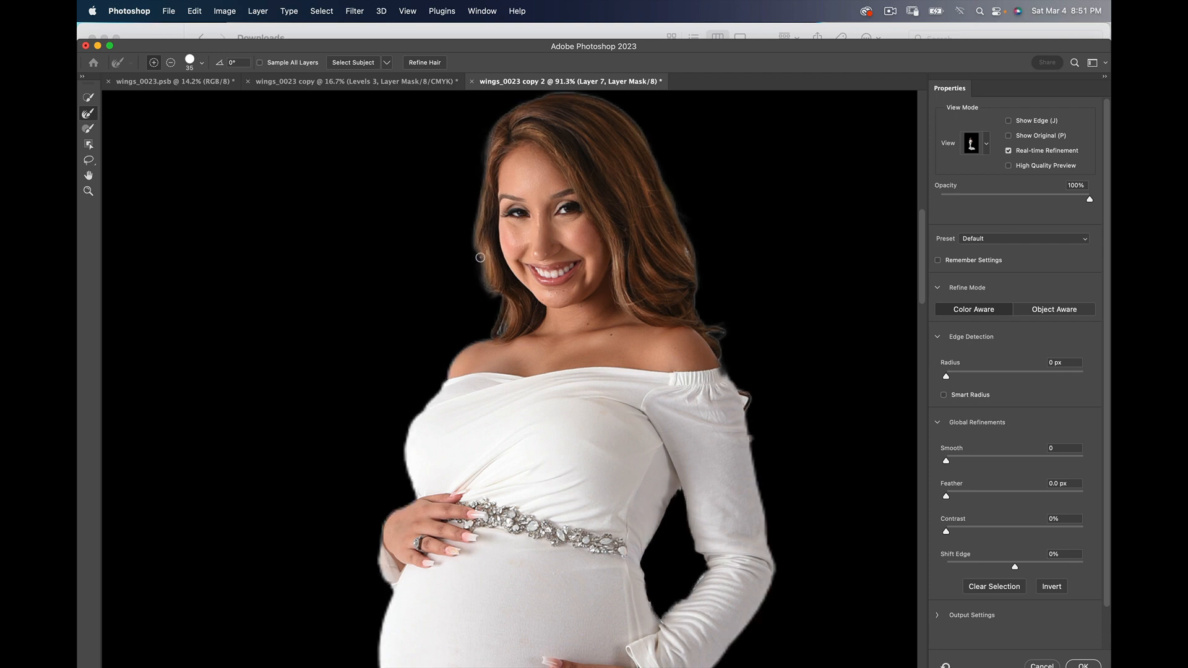
pyautogui.moveTo(481, 257)
pyautogui.mouseDown()
pyautogui.moveTo(512, 332)
pyautogui.moveTo(492, 339)
pyautogui.mouseUp()
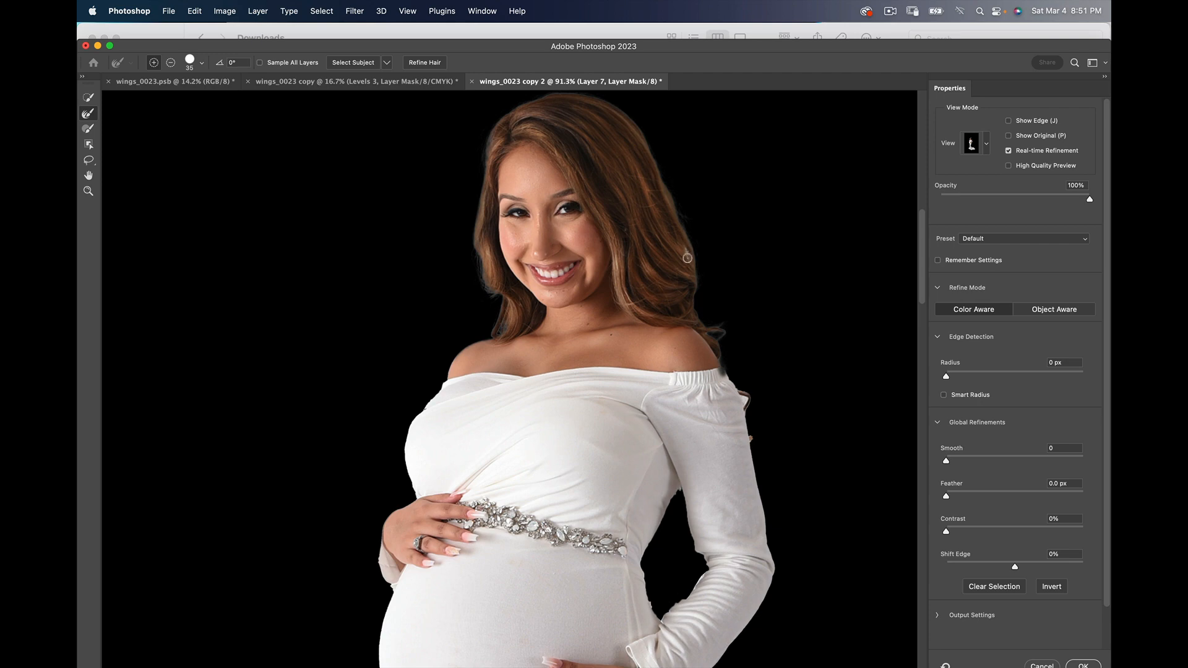
pyautogui.moveTo(688, 258); pyautogui.dragTo(704, 334)
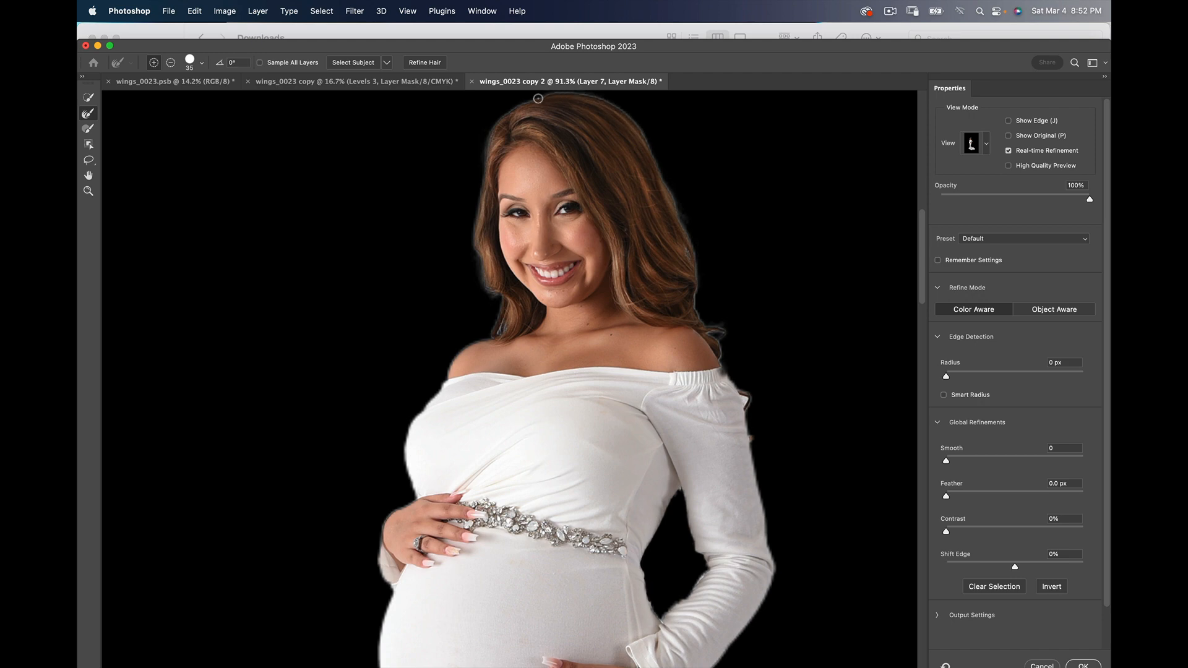
pyautogui.moveTo(666, 298); pyautogui.dragTo(673, 337)
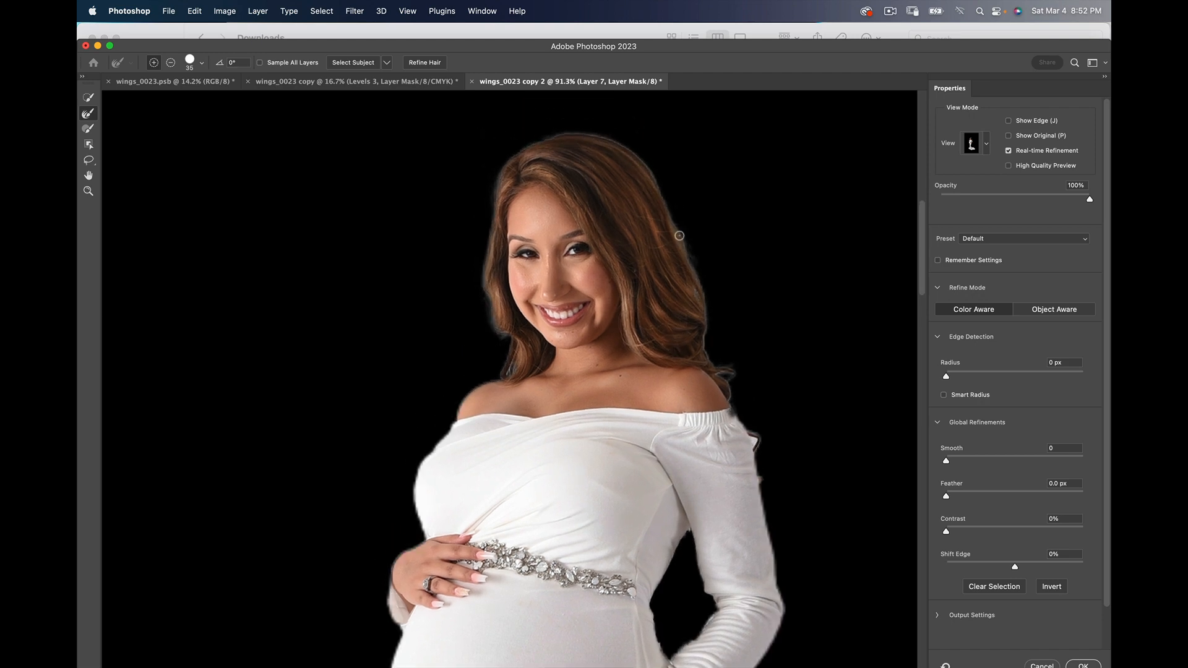
pyautogui.scroll(-3, 656, 313)
pyautogui.hscroll(2, 656, 312)
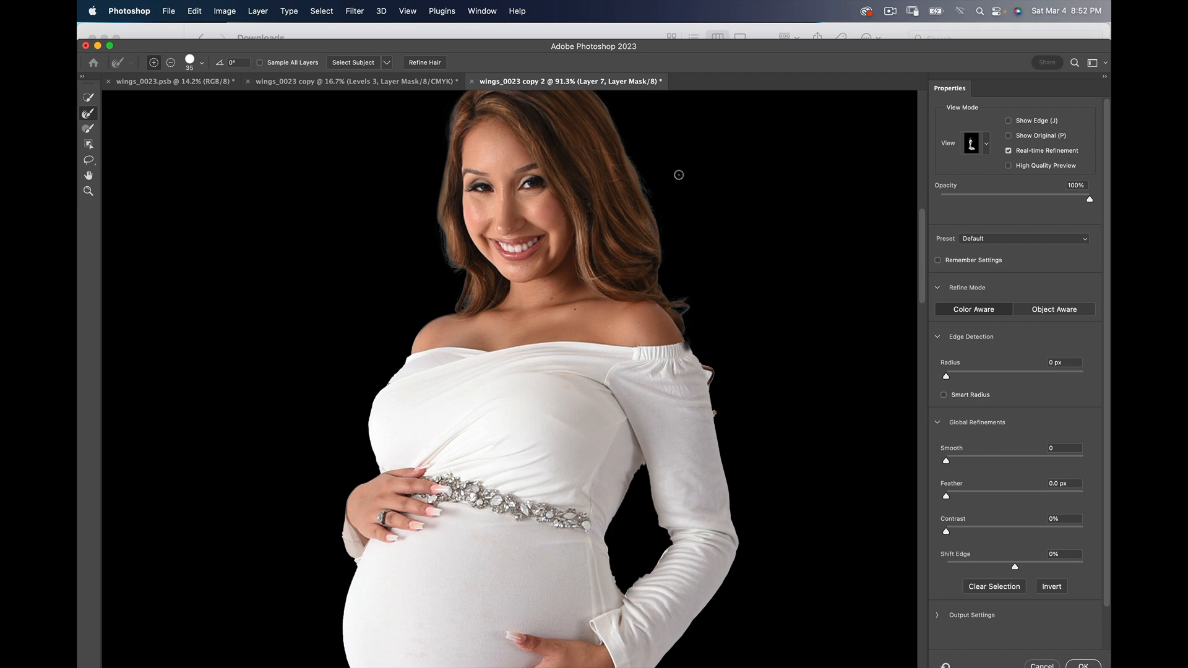
# Step: Set Shift Edge to -10%, touch up the mask edge where hair meets the sleeve, and apply the refinement
pyautogui.press('z')
pyautogui.moveTo(653, 197); pyautogui.dragTo(698, 196)
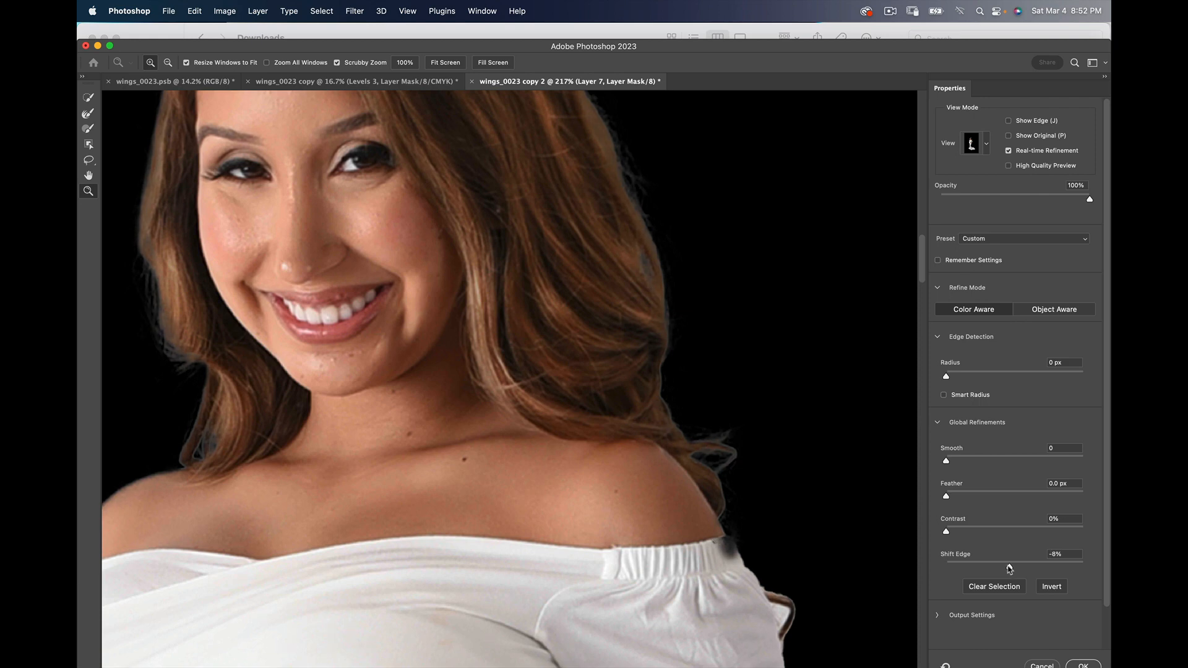
pyautogui.moveTo(1010, 567); pyautogui.dragTo(1001, 578)
pyautogui.click(90, 130)
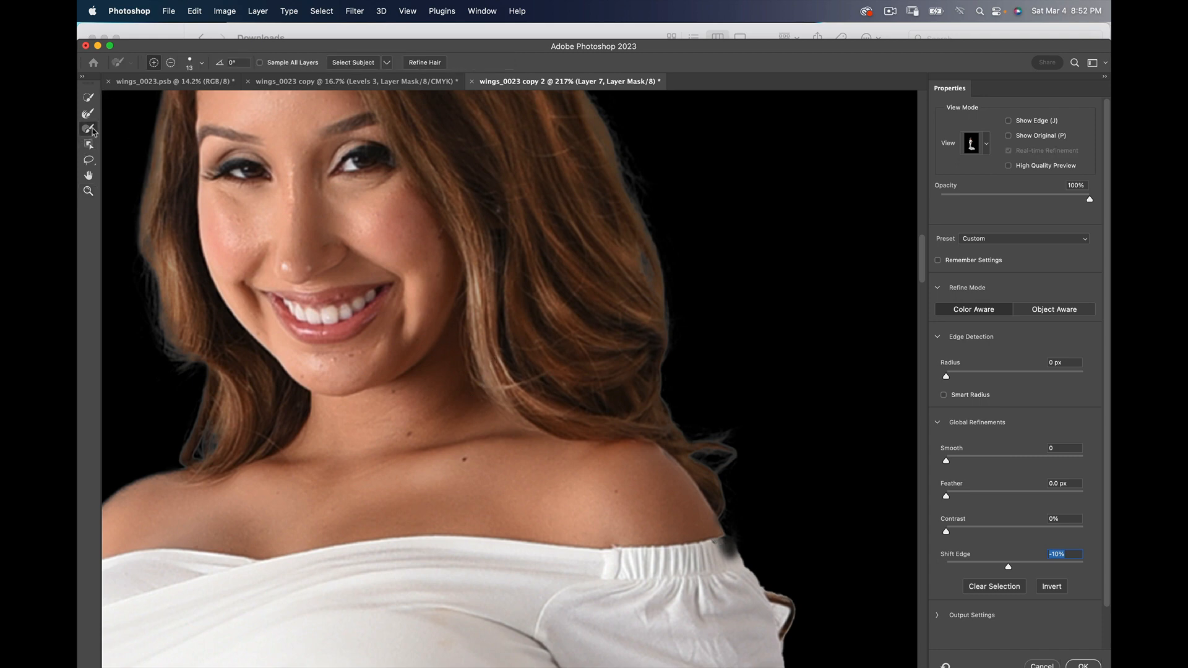
pyautogui.moveTo(727, 557); pyautogui.dragTo(732, 559)
pyautogui.click(1083, 665)
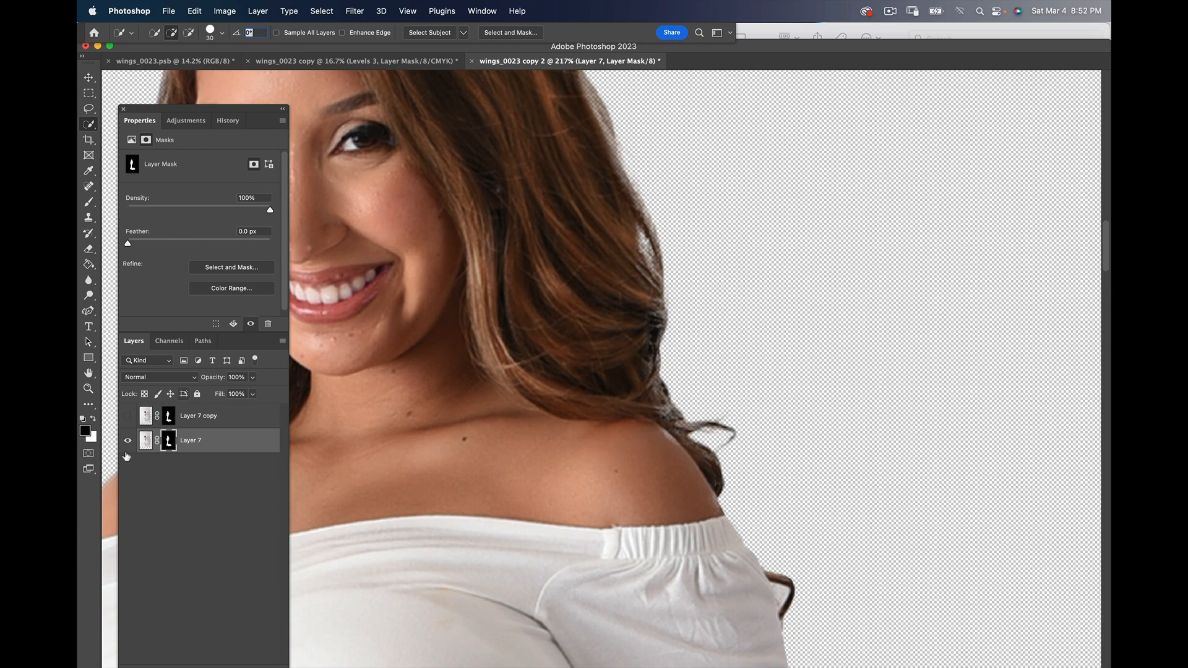
# Step: Touch up Layer 7's mask around the hair and shoulders with a white 40 px brush
pyautogui.press('b')
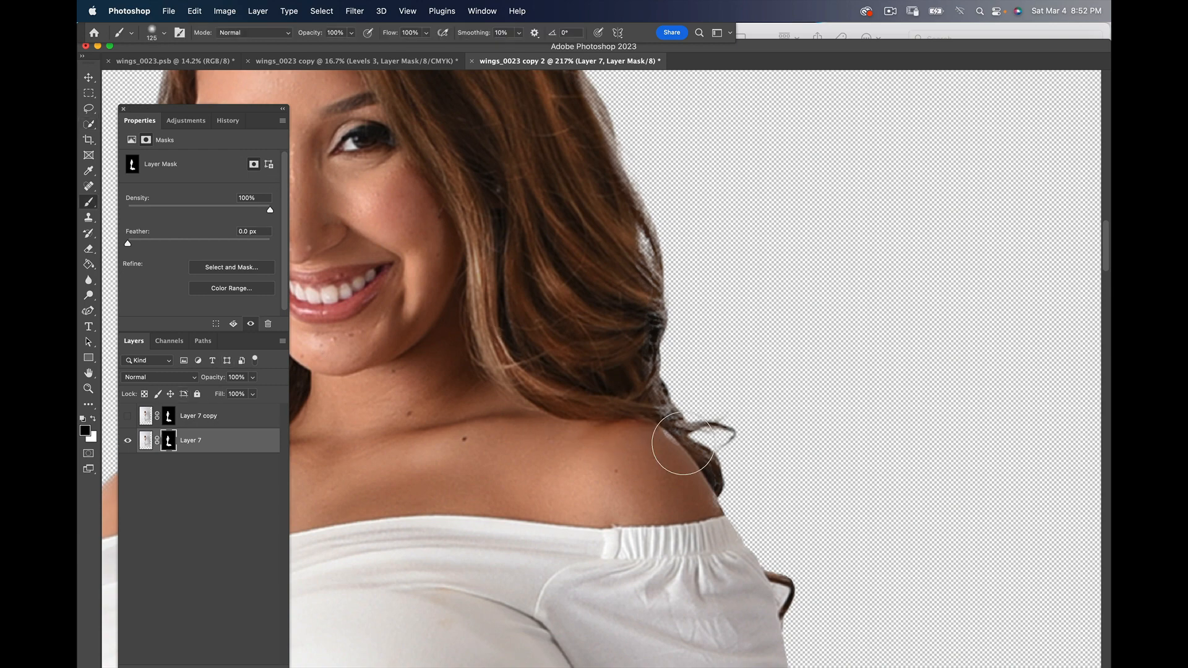
pyautogui.press('[')
pyautogui.press('[')
pyautogui.press('[')
pyautogui.press('[')
pyautogui.press('[')
pyautogui.press('[')
pyautogui.press('[')
pyautogui.press('x')
pyautogui.moveTo(369, 356); pyautogui.dragTo(647, 512)
pyautogui.moveTo(489, 396)
pyautogui.mouseDown()
pyautogui.moveTo(448, 504)
pyautogui.moveTo(457, 372)
pyautogui.moveTo(439, 342)
pyautogui.mouseUp()
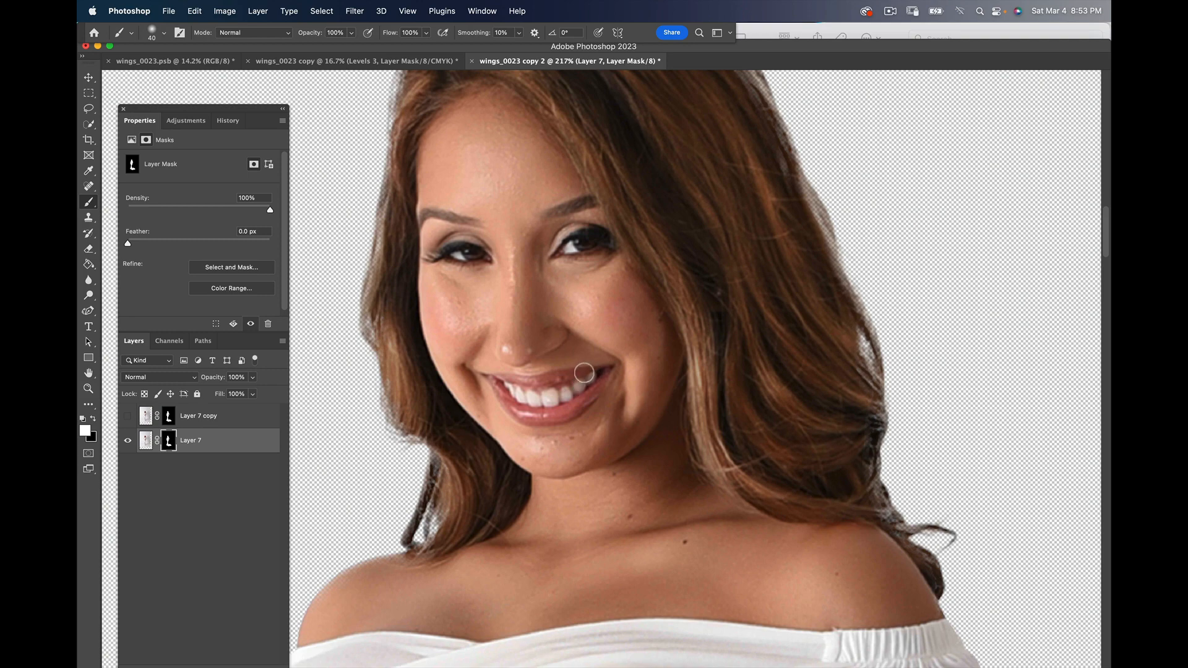
# Step: Move the masked woman into the wings_0023.psb document and position her on the floor in front of the wings
pyautogui.press('z')
pyautogui.moveTo(588, 371); pyautogui.dragTo(496, 387)
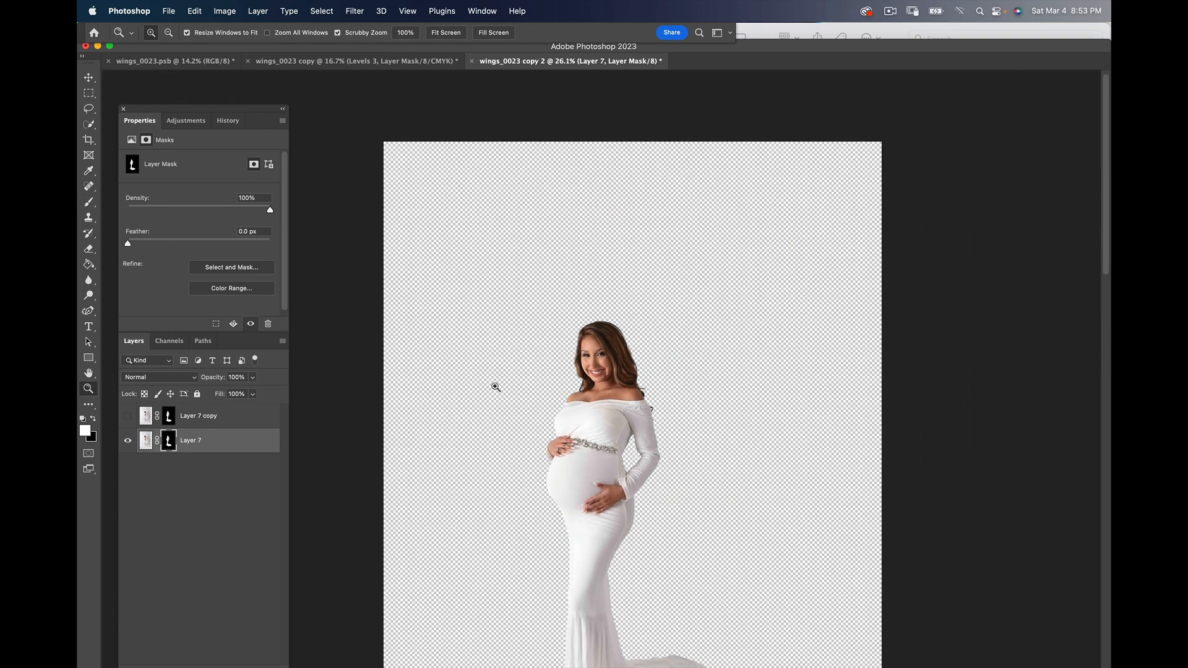
pyautogui.scroll(-5, 495, 386)
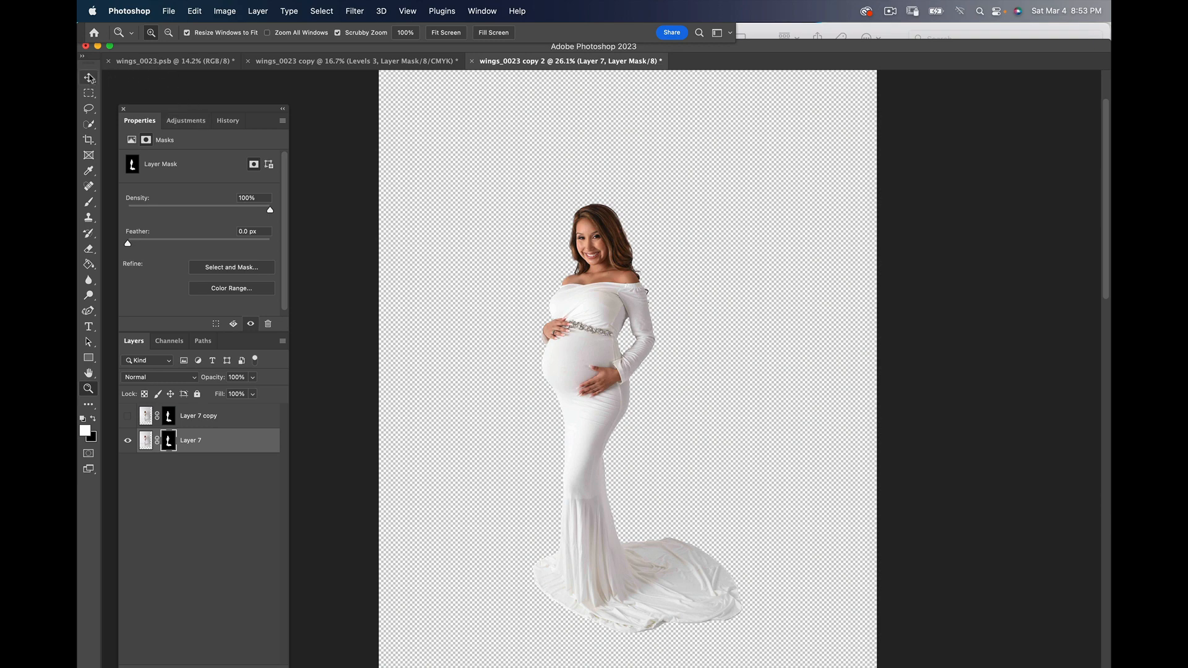
pyautogui.click(89, 78)
pyautogui.rightClick(89, 79)
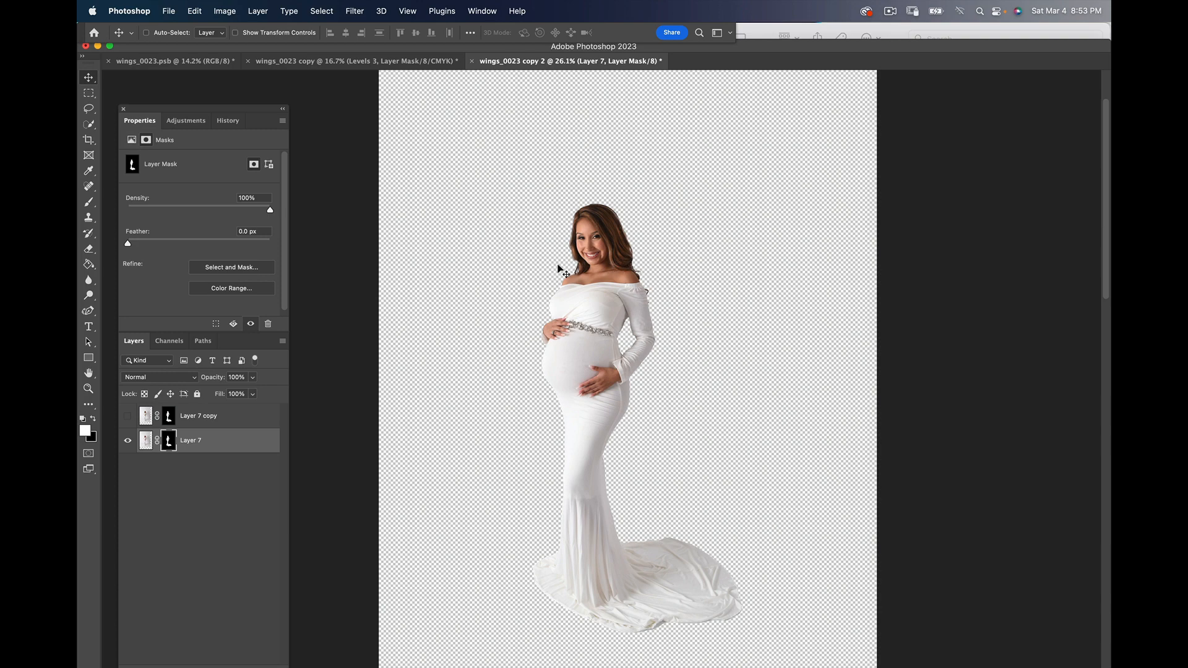
pyautogui.moveTo(582, 328); pyautogui.dragTo(207, 61)
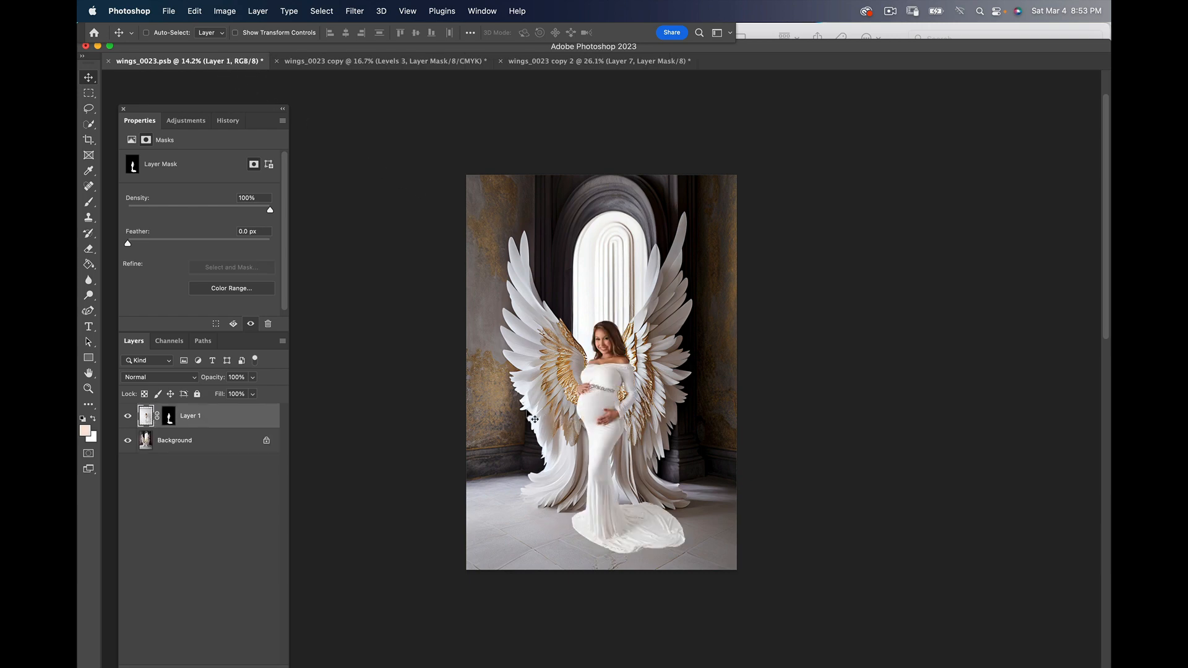
pyautogui.moveTo(610, 391)
pyautogui.mouseDown()
pyautogui.moveTo(578, 413)
pyautogui.moveTo(604, 402)
pyautogui.mouseUp()
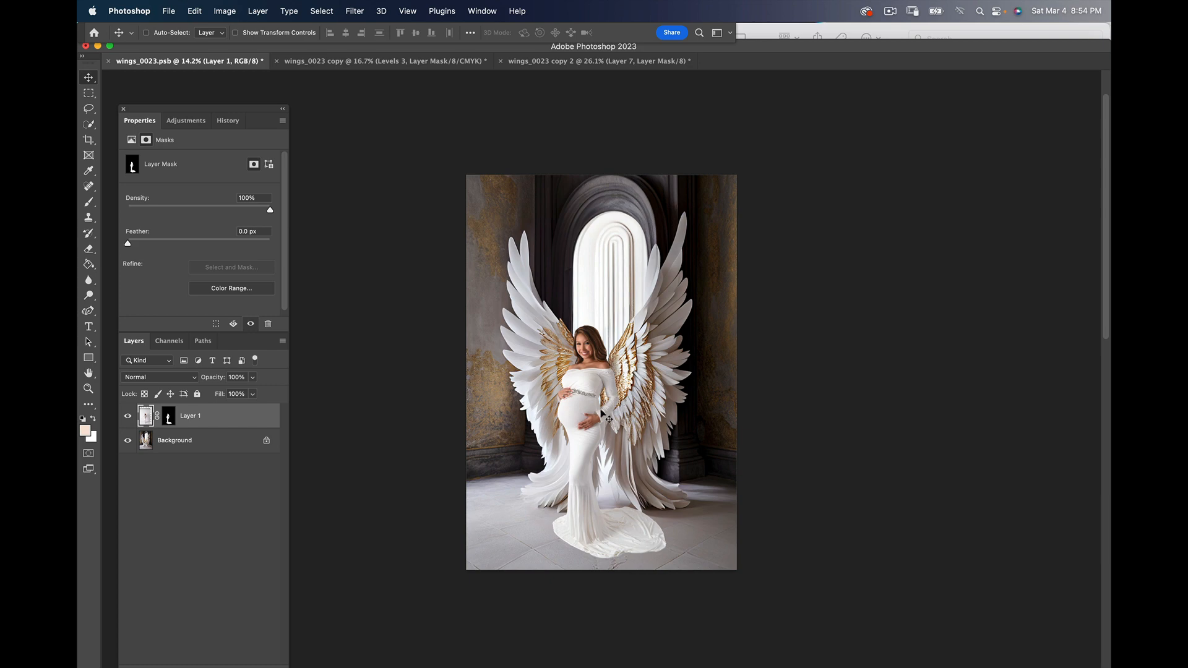
pyautogui.moveTo(589, 395)
pyautogui.mouseDown()
pyautogui.moveTo(595, 375)
pyautogui.moveTo(587, 393)
pyautogui.moveTo(599, 390)
pyautogui.mouseUp()
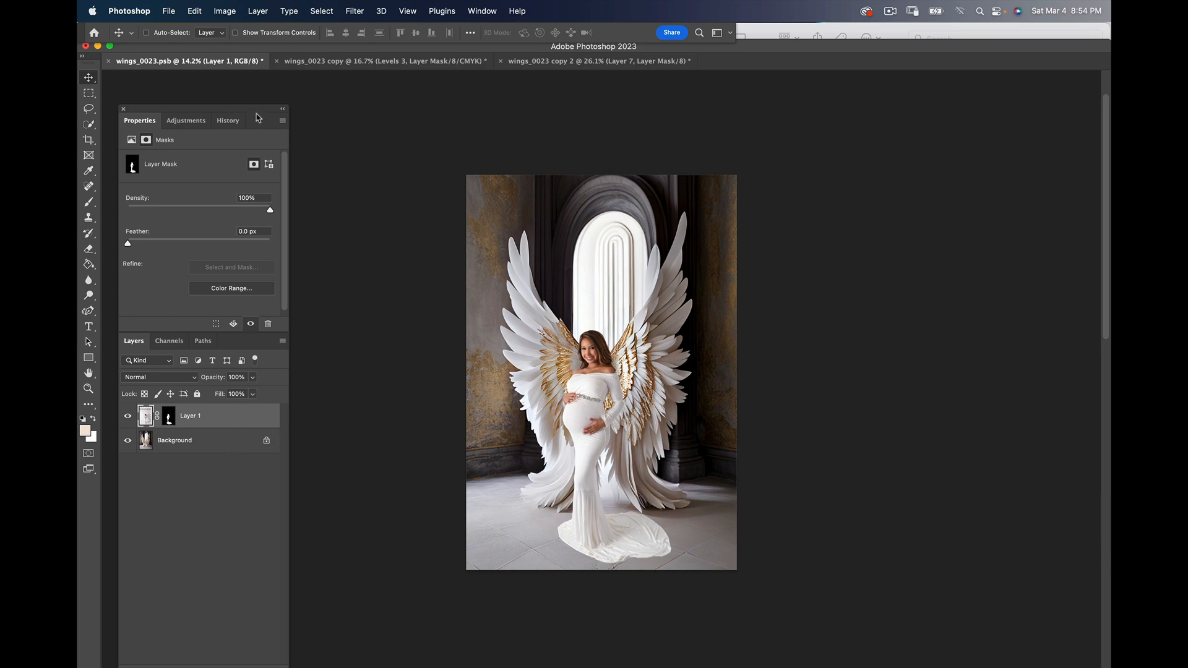
# Step: Duplicate the Background layer beneath the woman's layer
pyautogui.moveTo(261, 114); pyautogui.dragTo(256, 82)
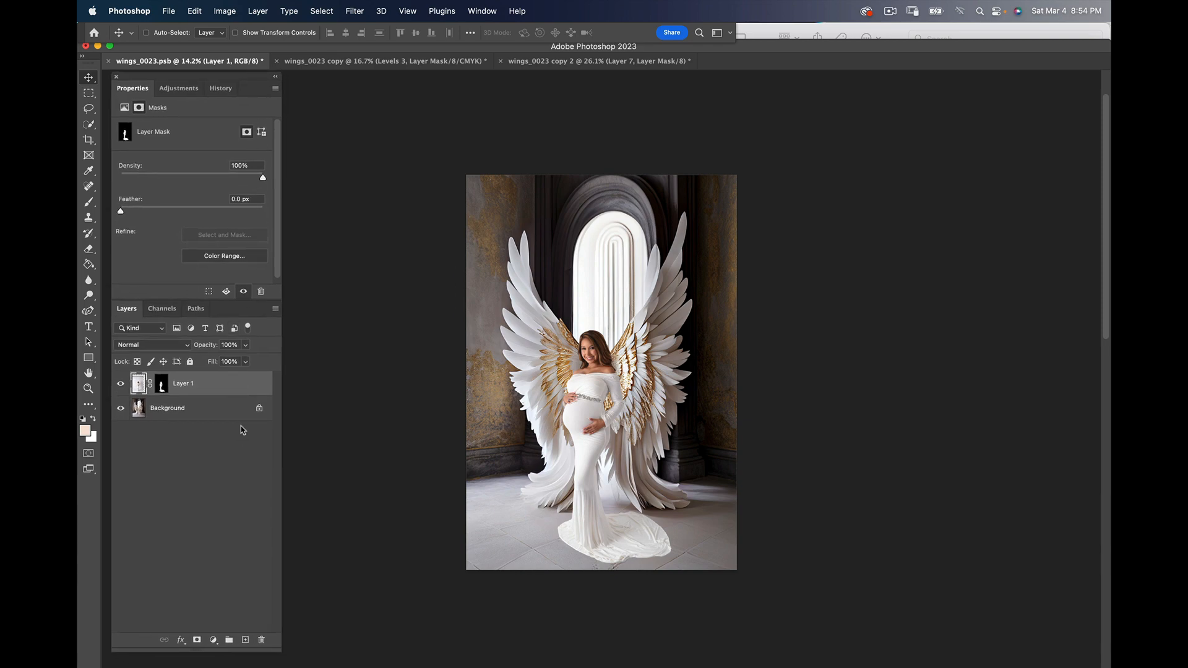
pyautogui.moveTo(227, 409); pyautogui.dragTo(245, 641)
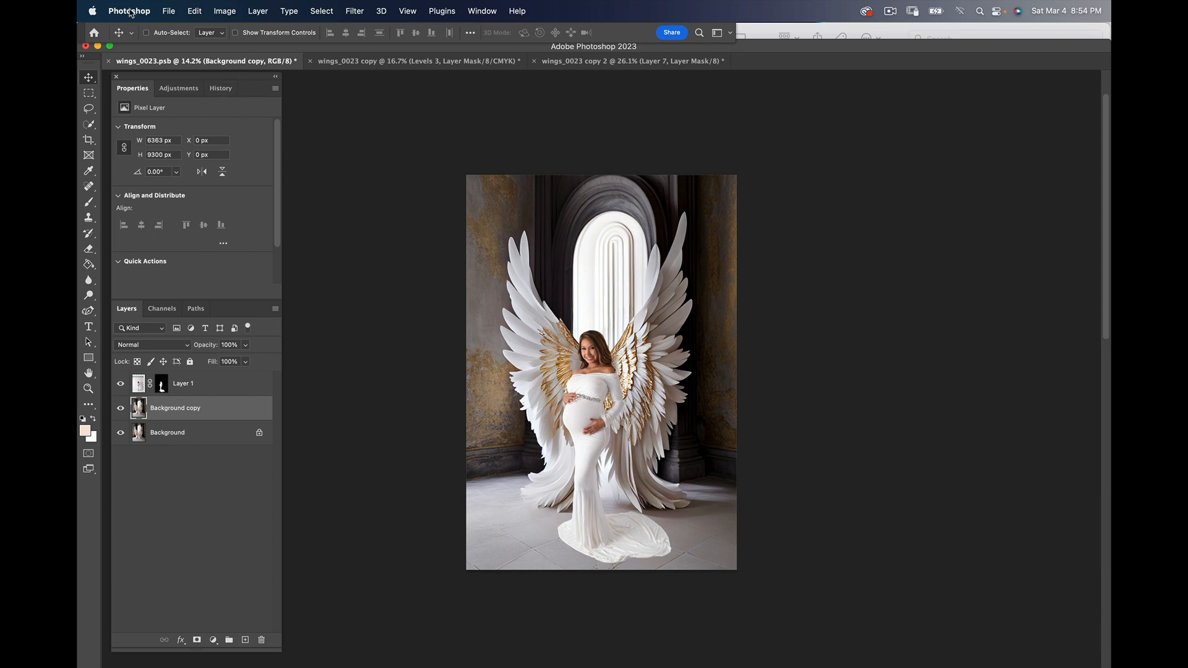
# Step: Lay out three joined full-width Perspective Warp planes on Background copy, covering the upper wall, middle section and floor
pyautogui.click(200, 17)
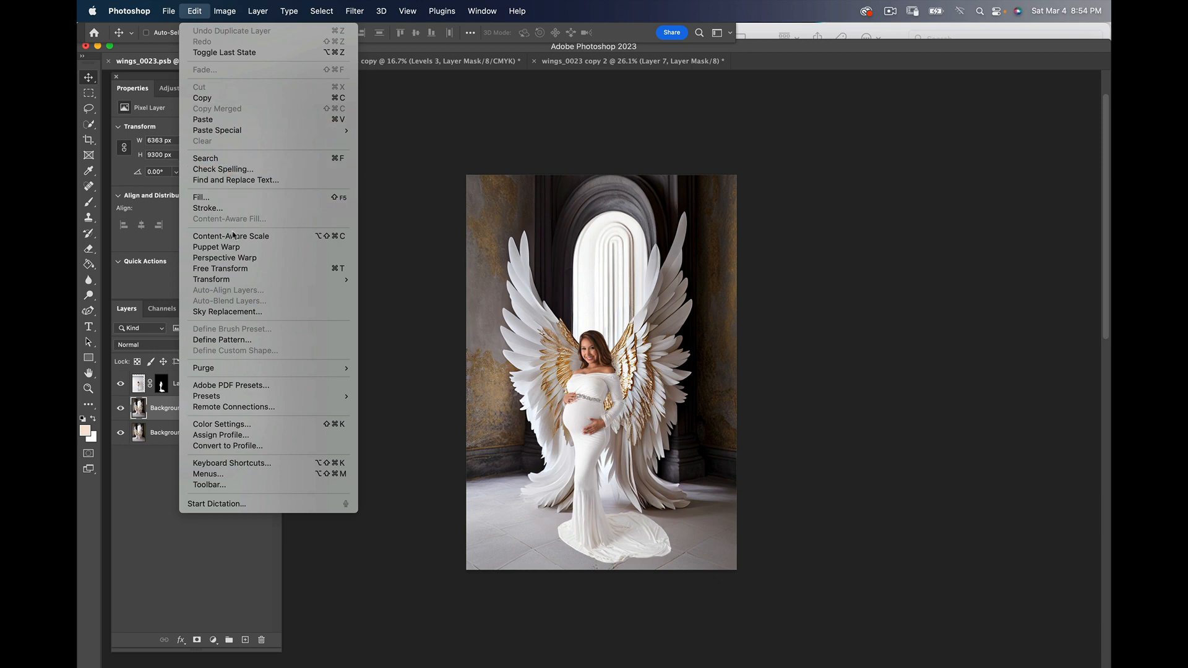
pyautogui.click(255, 259)
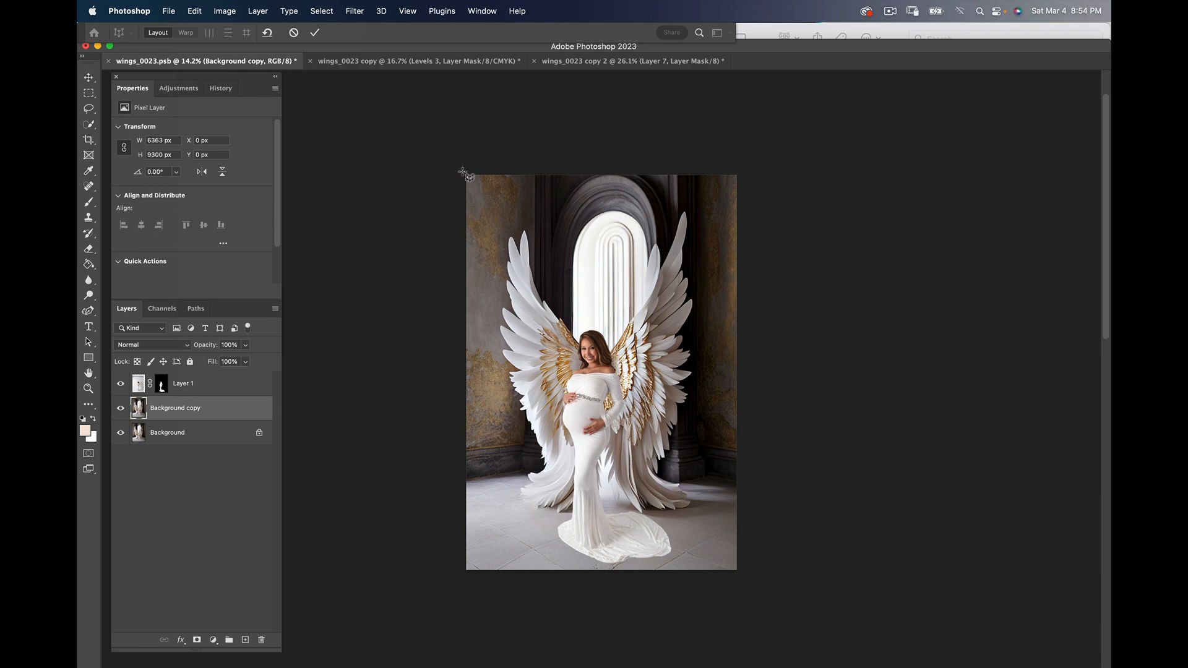
pyautogui.moveTo(464, 172); pyautogui.dragTo(739, 360)
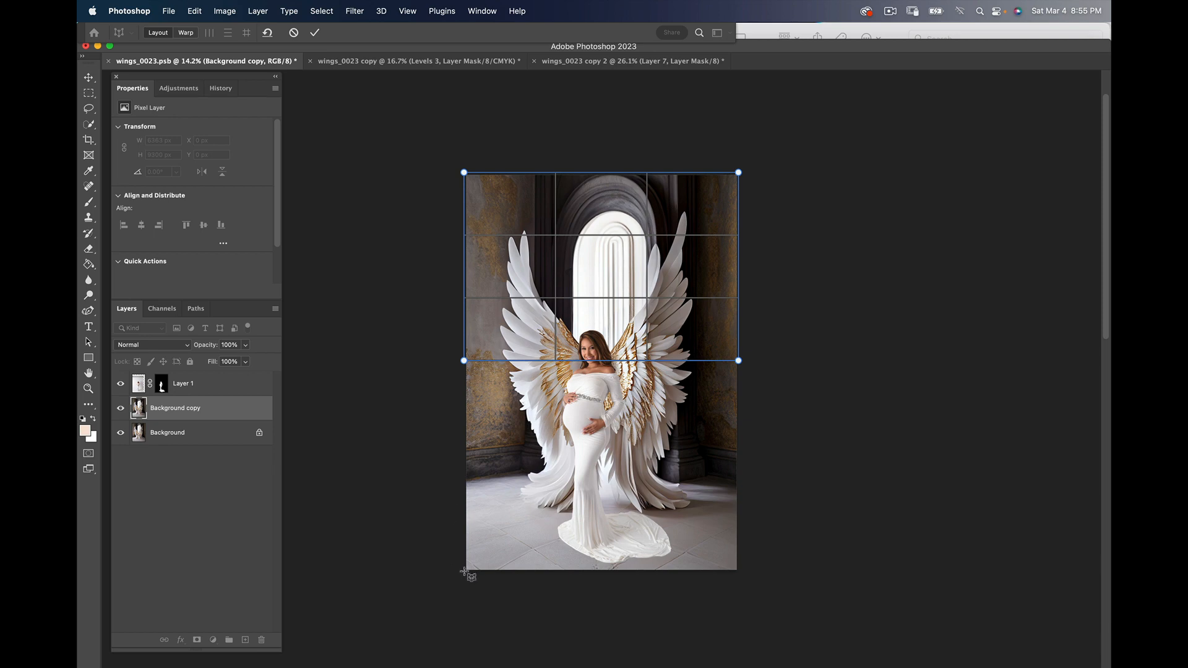
pyautogui.moveTo(466, 572); pyautogui.dragTo(738, 469)
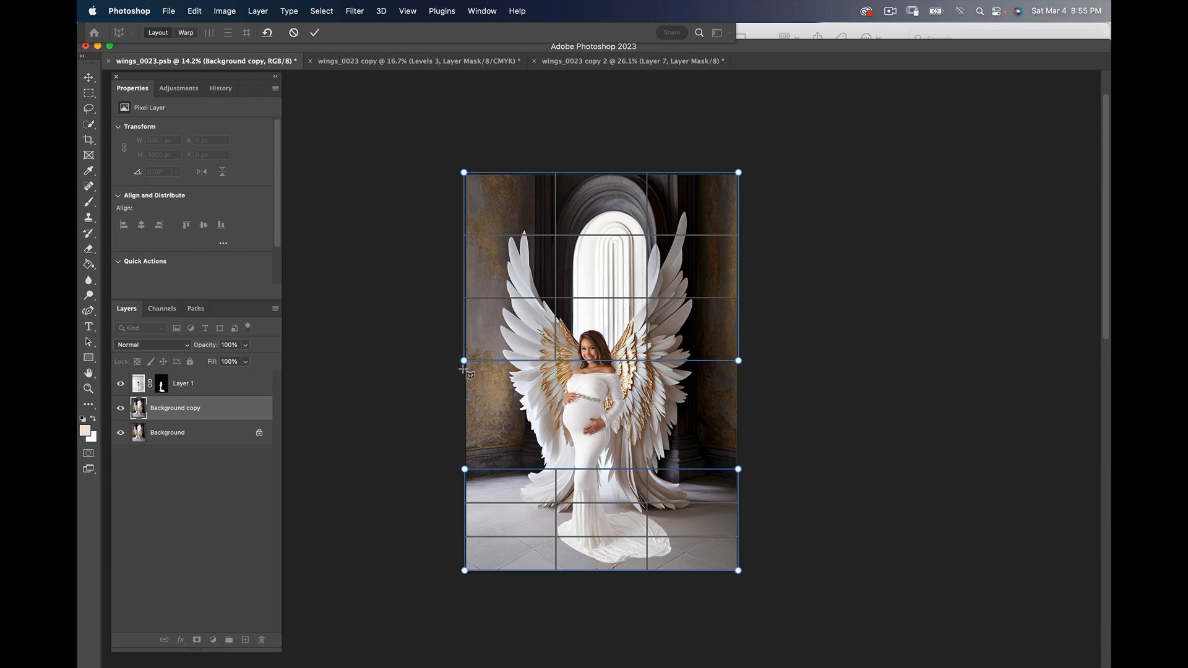
pyautogui.moveTo(465, 368); pyautogui.dragTo(739, 468)
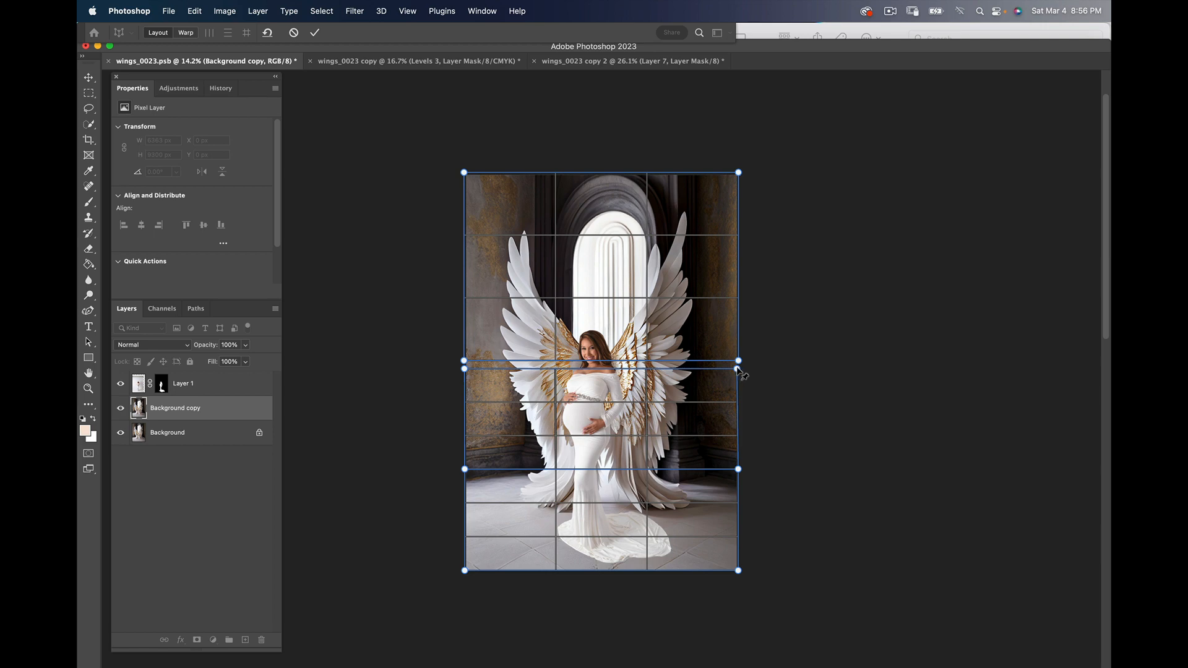
pyautogui.moveTo(738, 368); pyautogui.dragTo(739, 361)
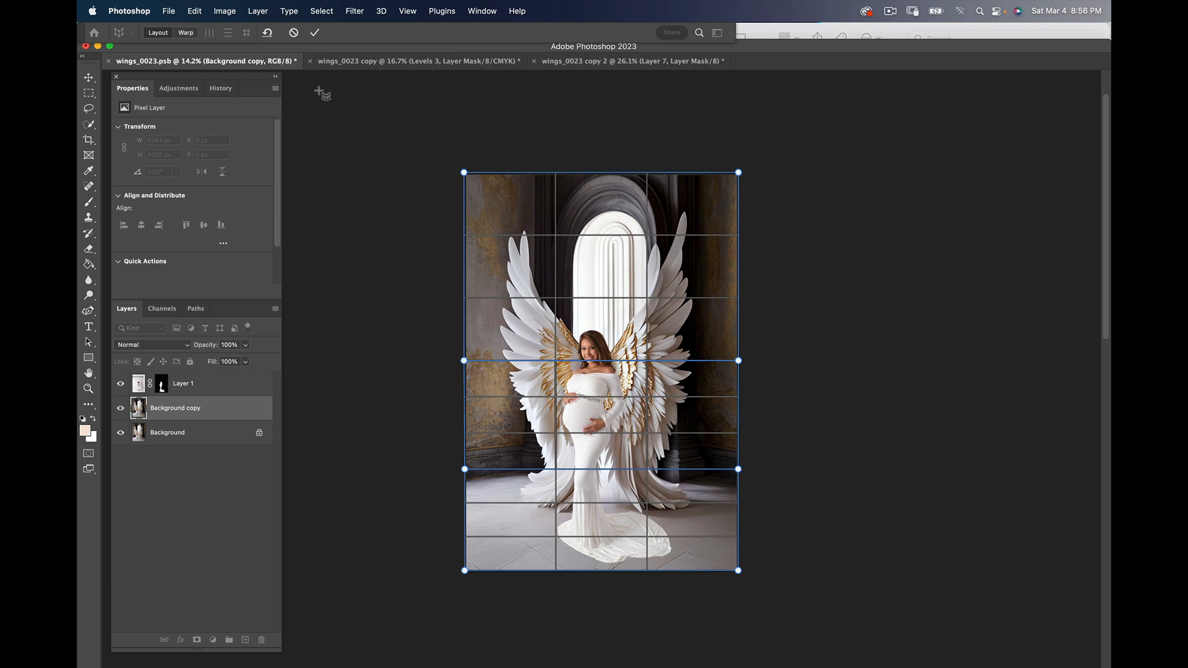
# Step: Straighten the two inner horizontal Perspective Warp lines on Background copy, shift both slightly downward, and apply the warp
pyautogui.click(186, 33)
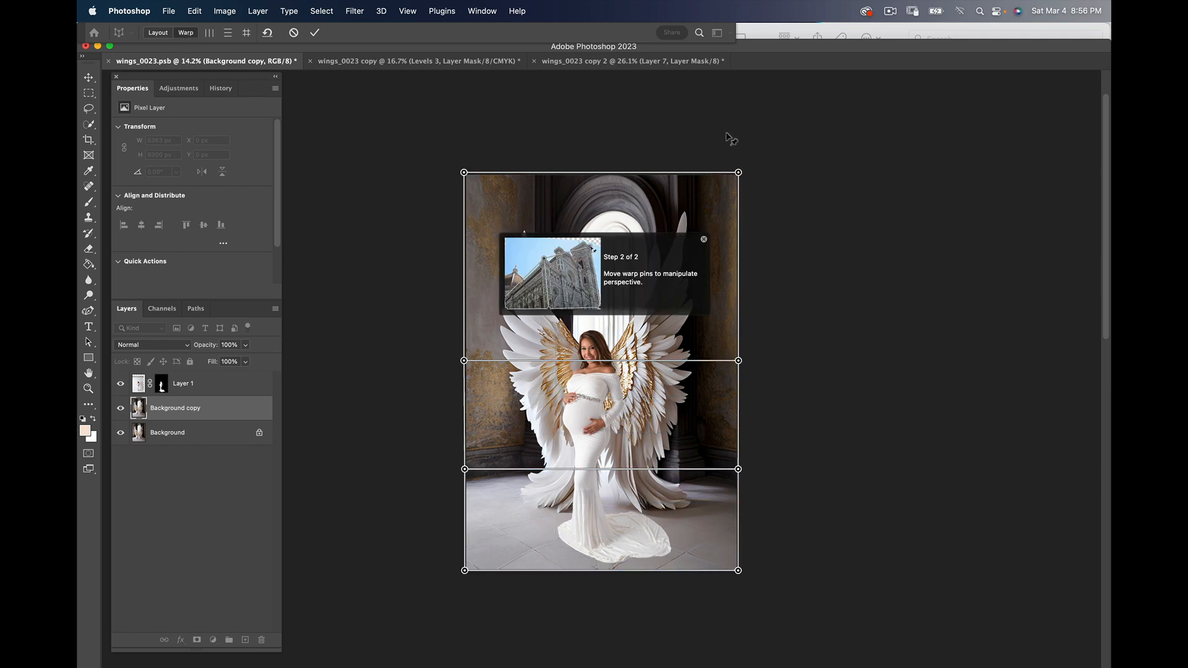
pyautogui.click(703, 239)
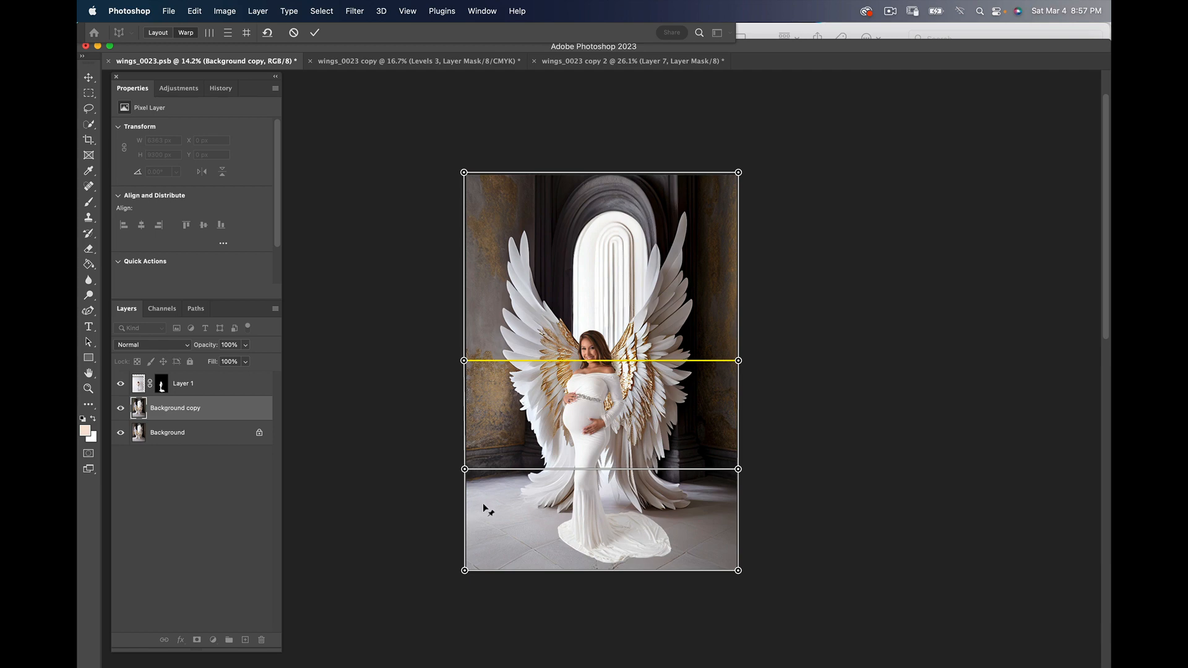
pyautogui.keyDown('shift'); pyautogui.click(493, 469); pyautogui.keyUp('shift')
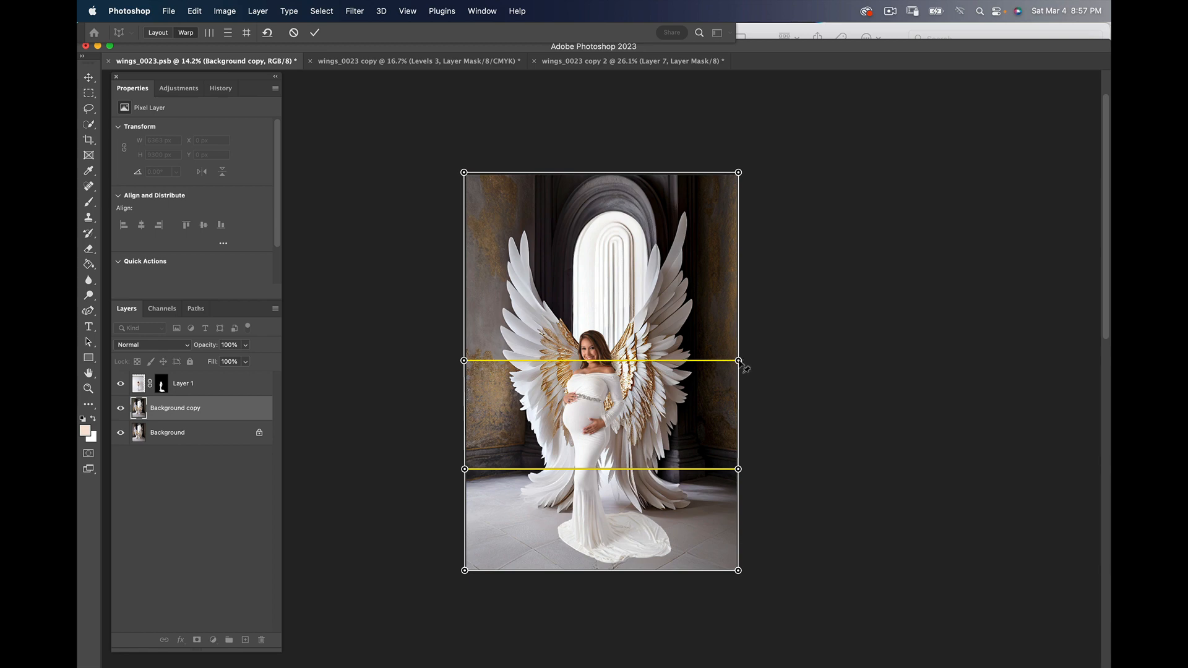
pyautogui.moveTo(738, 361); pyautogui.dragTo(740, 384)
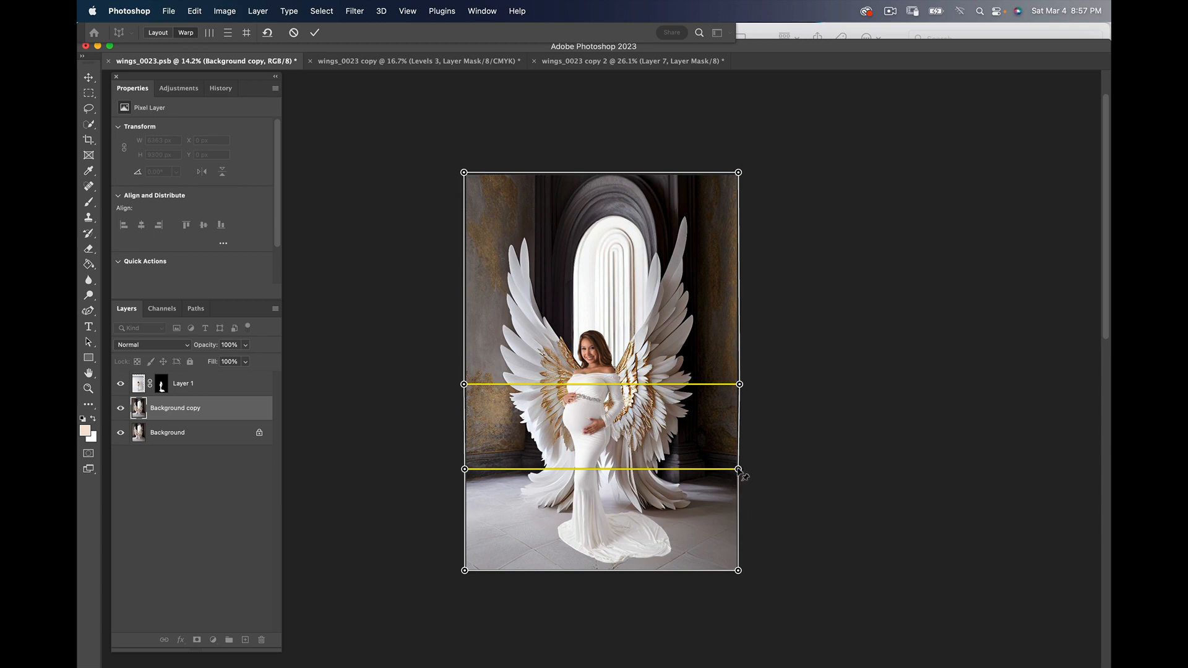
pyautogui.moveTo(740, 472)
pyautogui.mouseDown()
pyautogui.moveTo(740, 485)
pyautogui.moveTo(738, 476)
pyautogui.mouseUp()
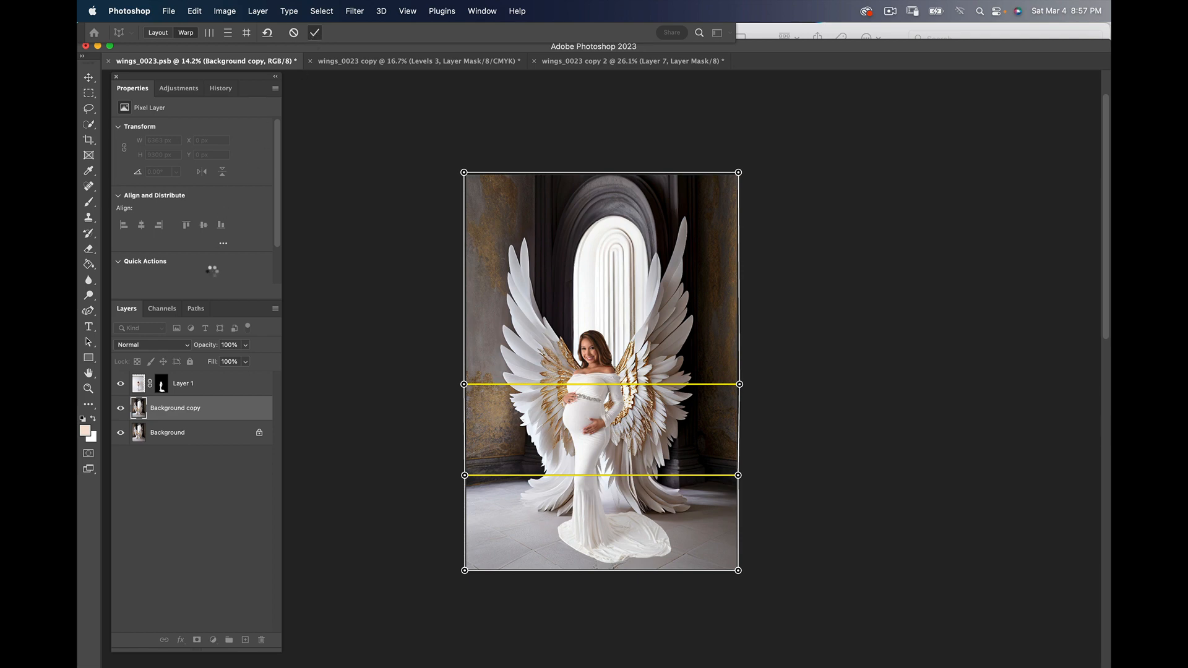
pyautogui.press('Return')
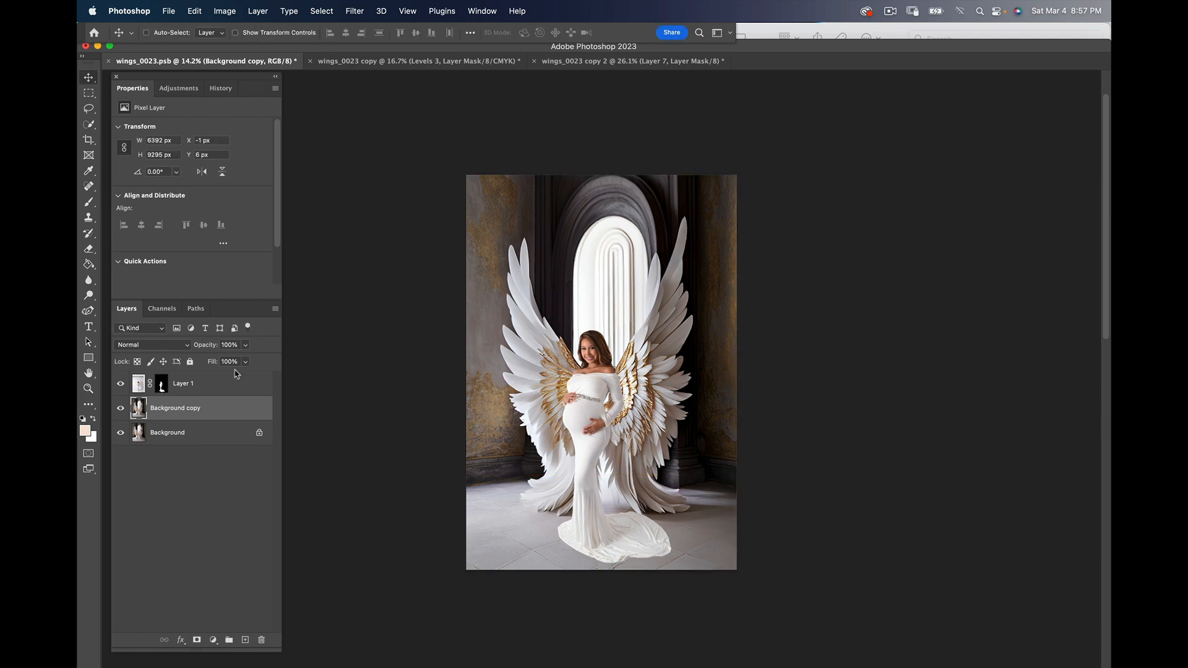
# Step: Compare the backdrop with and without Background copy, and move the woman on Layer 1 slightly lower on the floor
pyautogui.click(122, 409)
pyautogui.click(121, 416)
pyautogui.click(190, 389)
pyautogui.moveTo(632, 548); pyautogui.dragTo(632, 558)
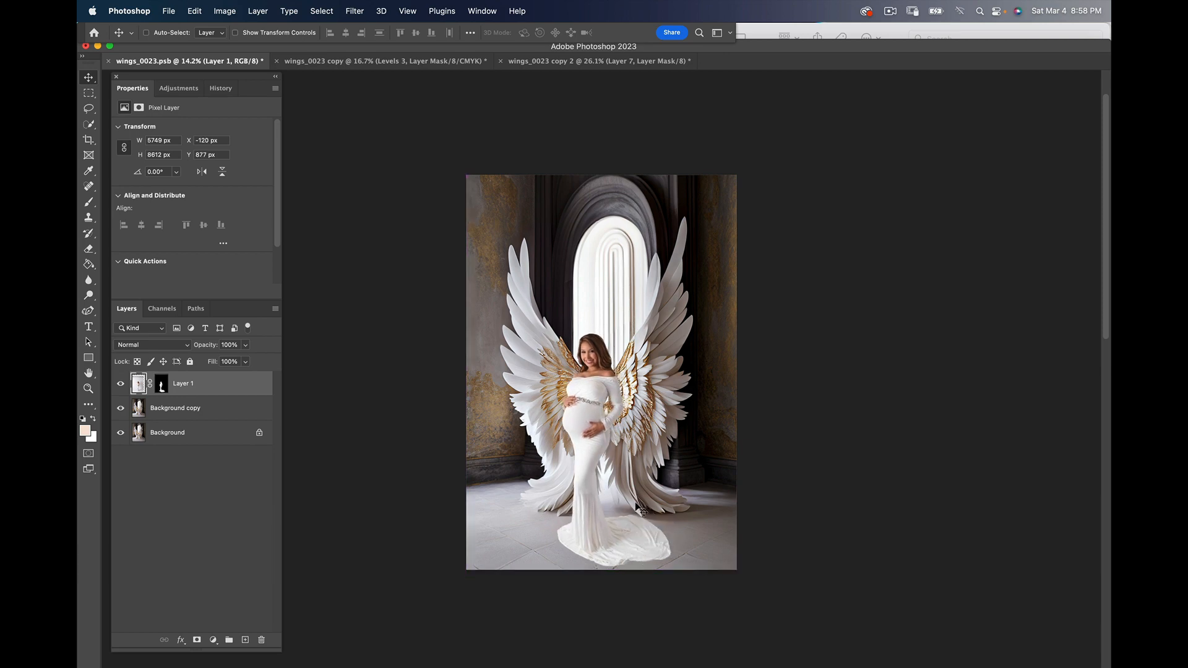
# Step: Add a new layer above Background copy and fill it with black using the Paint Bucket and default colors
pyautogui.press('z')
pyautogui.moveTo(594, 385); pyautogui.dragTo(673, 525)
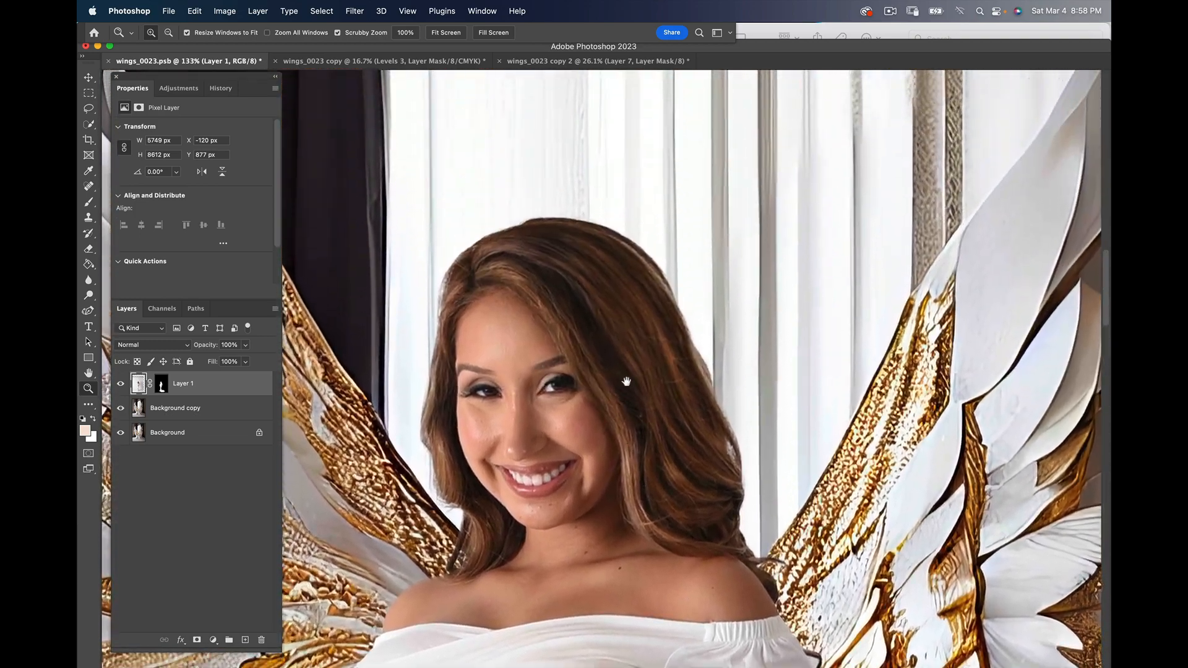
pyautogui.moveTo(626, 382); pyautogui.dragTo(687, 298)
pyautogui.moveTo(603, 578); pyautogui.dragTo(596, 521)
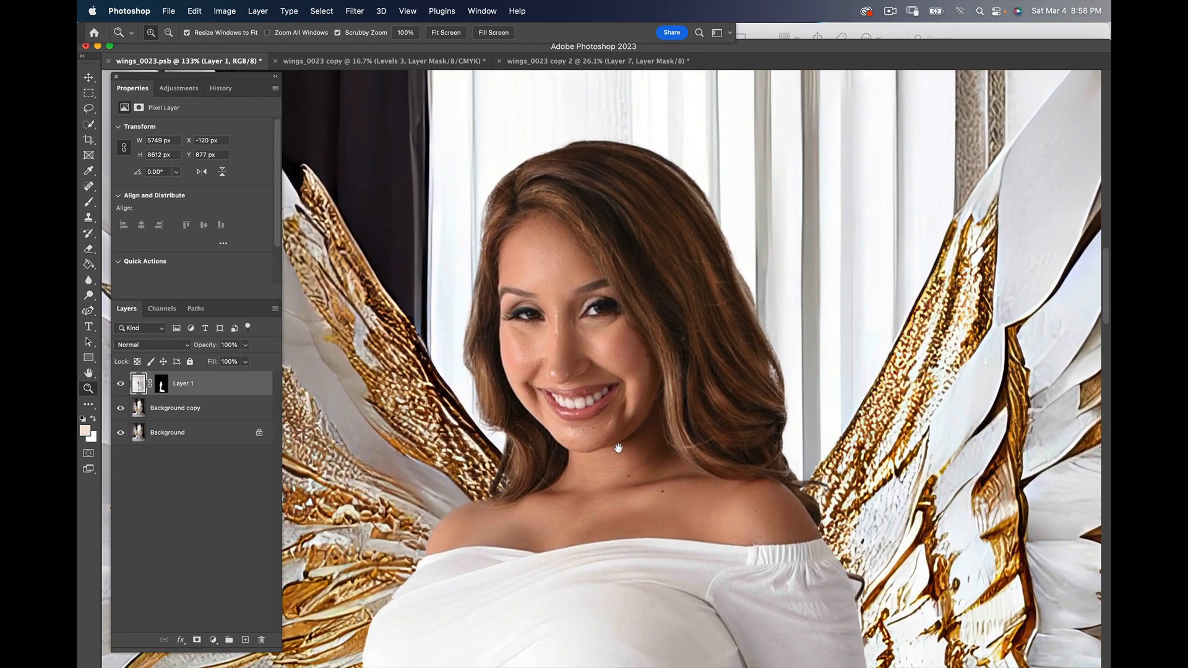
pyautogui.click(197, 410)
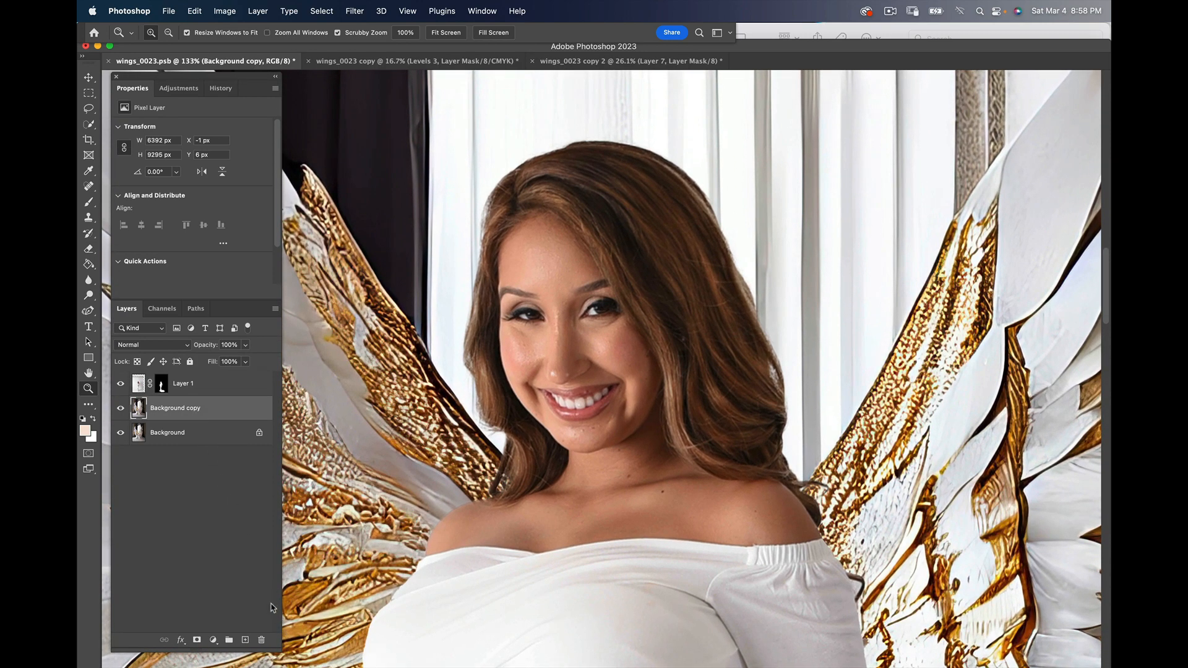
pyautogui.click(246, 641)
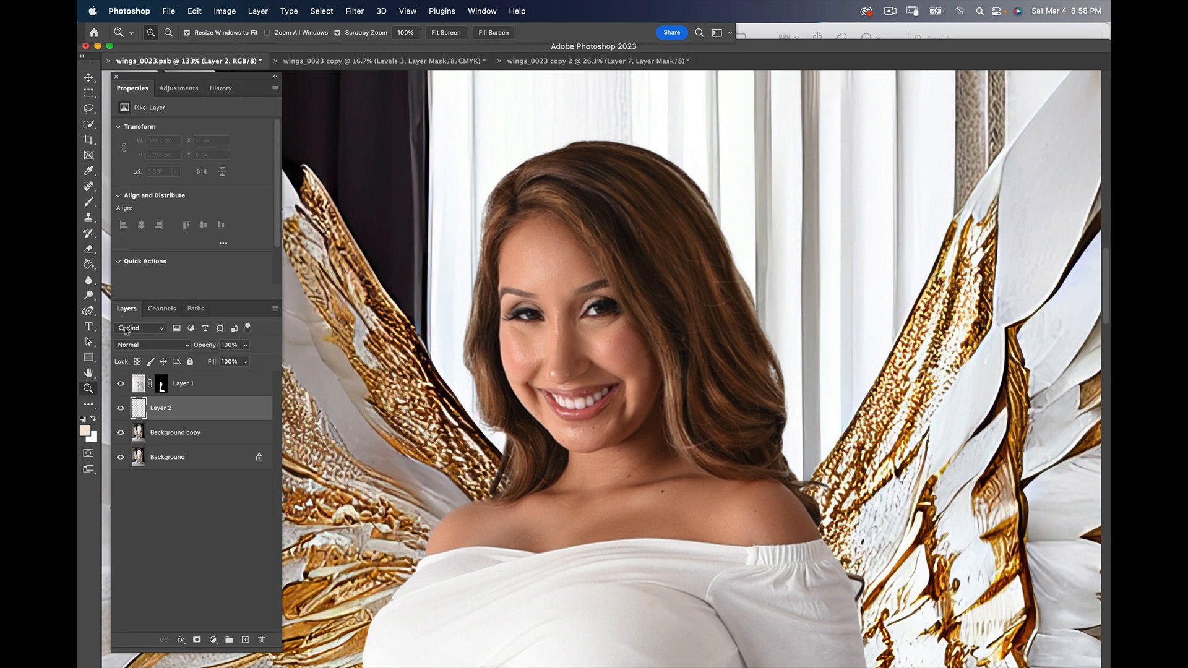
pyautogui.click(88, 264)
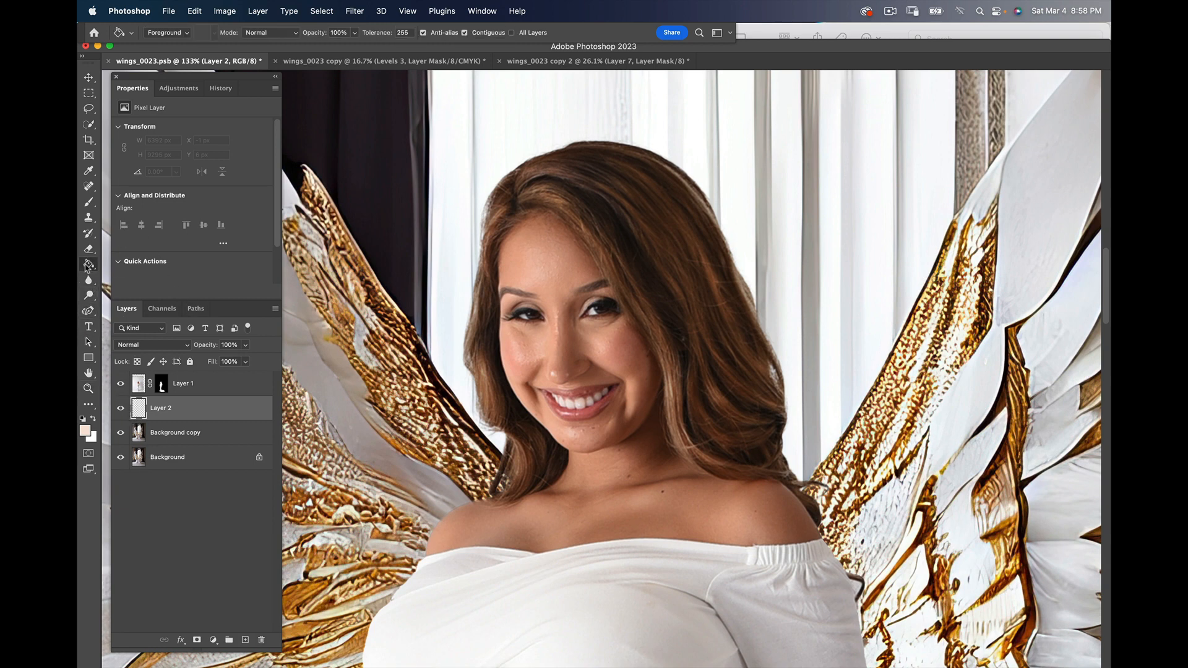
pyautogui.press('d')
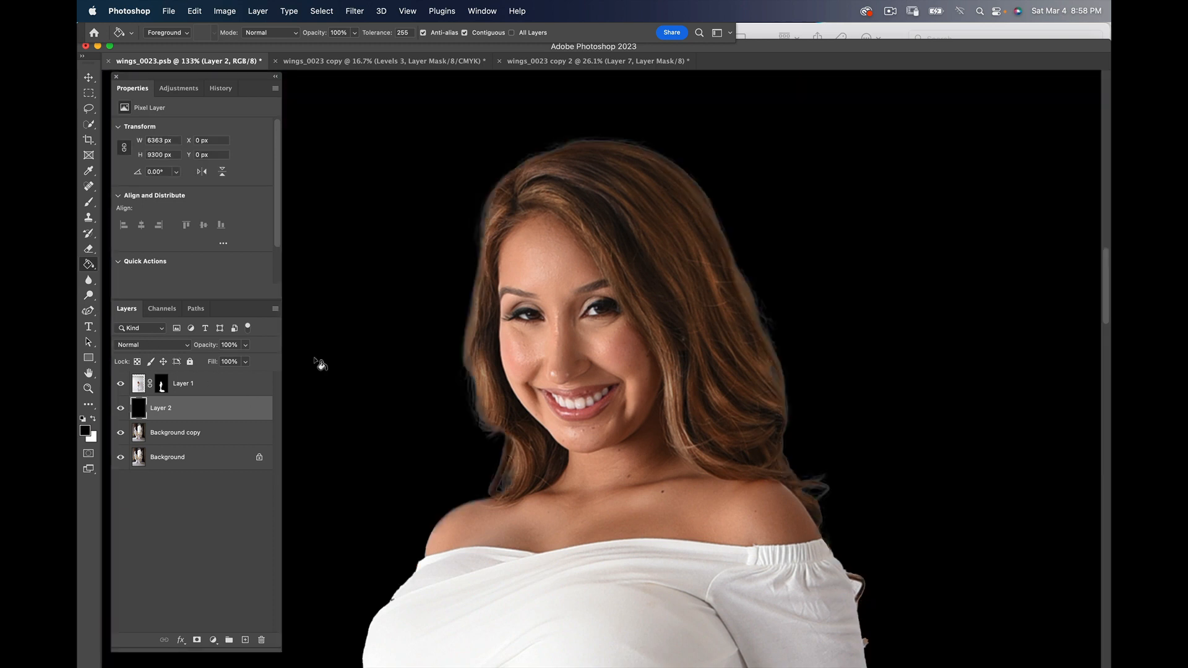
pyautogui.click(379, 316)
# Step: Shrink Layer 1's mask around the hair with the Minimum filter at a 1-pixel radius, preserving Squareness
pyautogui.press('z')
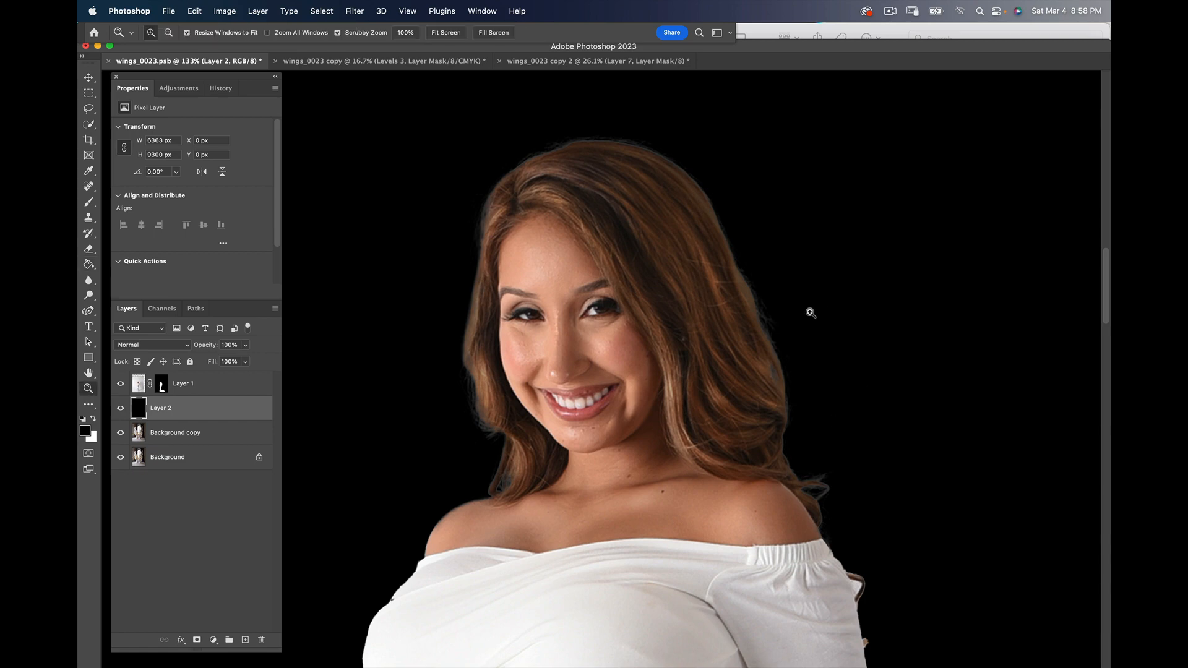
pyautogui.click(684, 161)
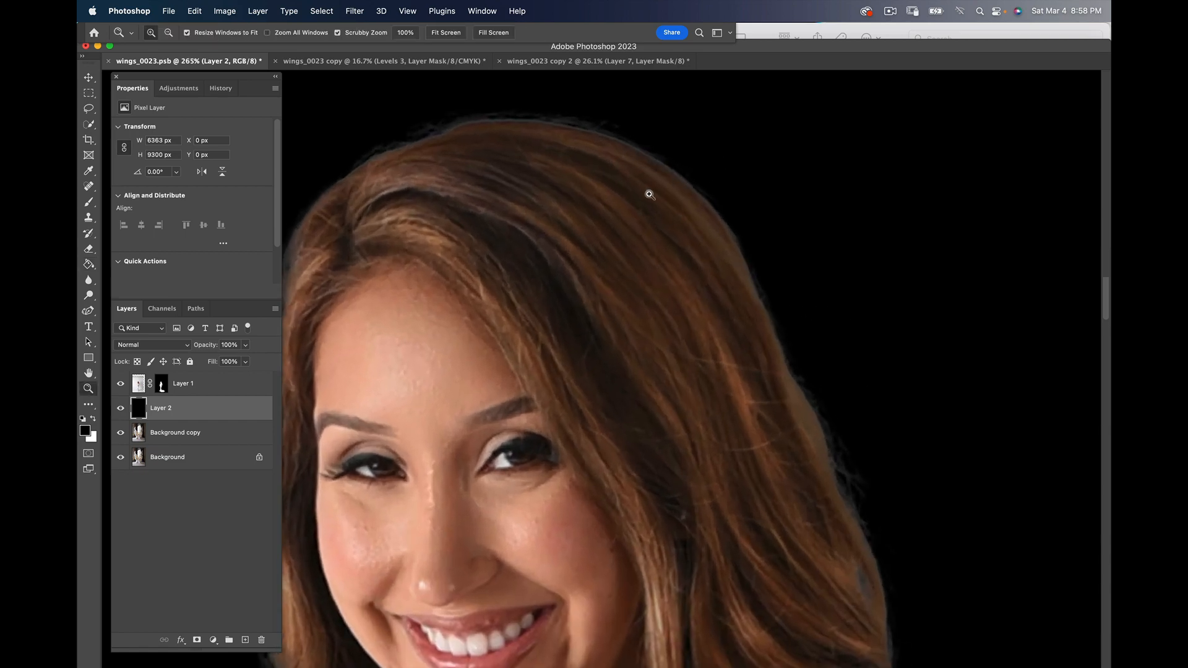
pyautogui.moveTo(605, 246); pyautogui.dragTo(719, 289)
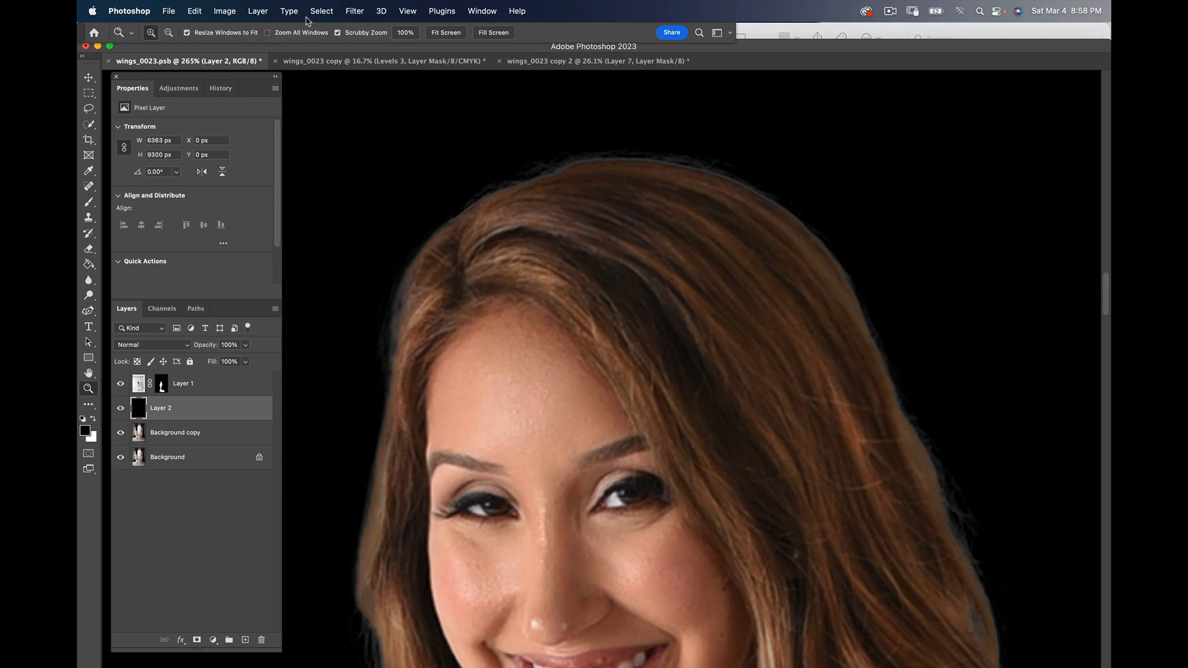
pyautogui.click(162, 386)
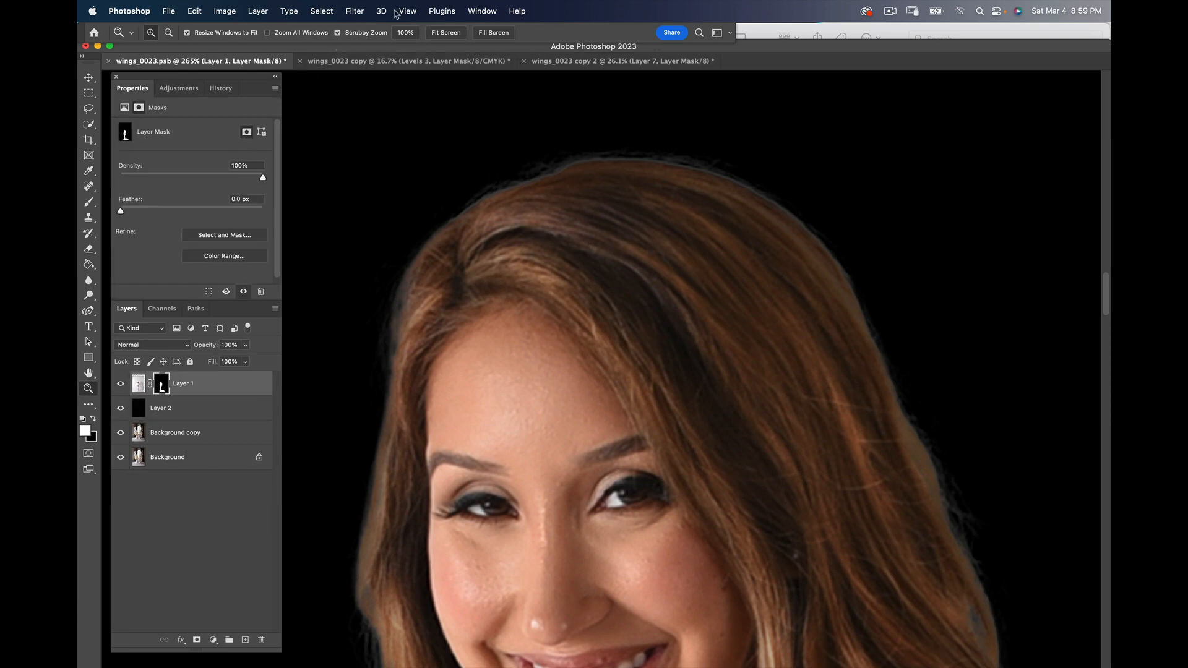
pyautogui.click(356, 11)
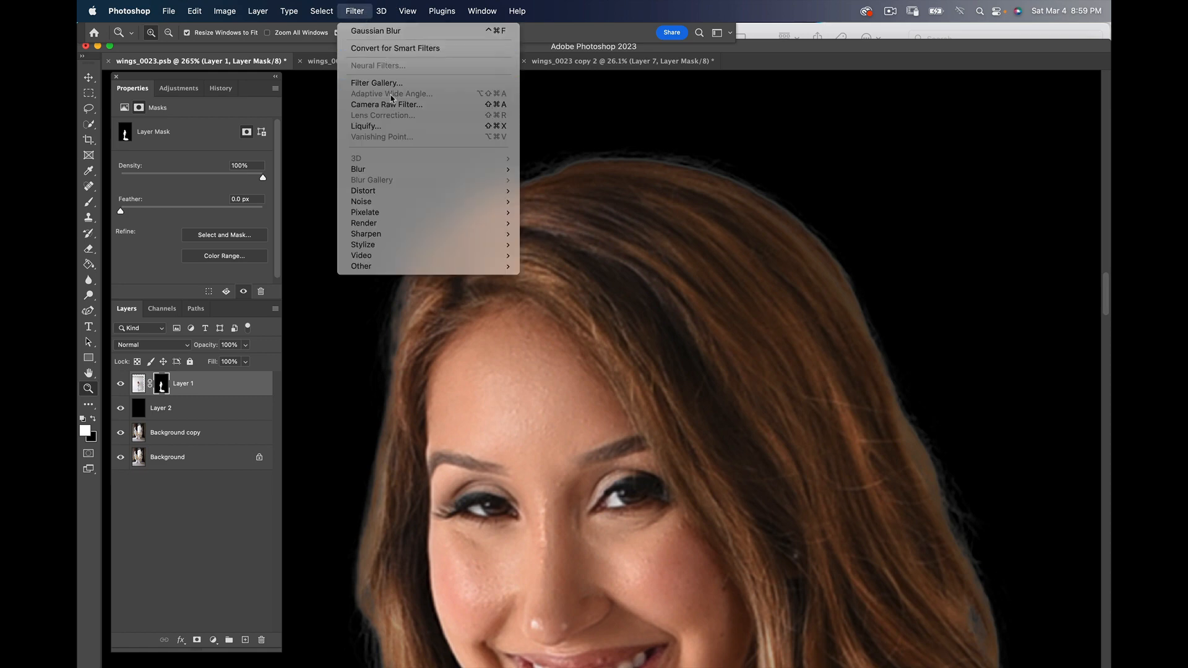
pyautogui.moveTo(380, 267)
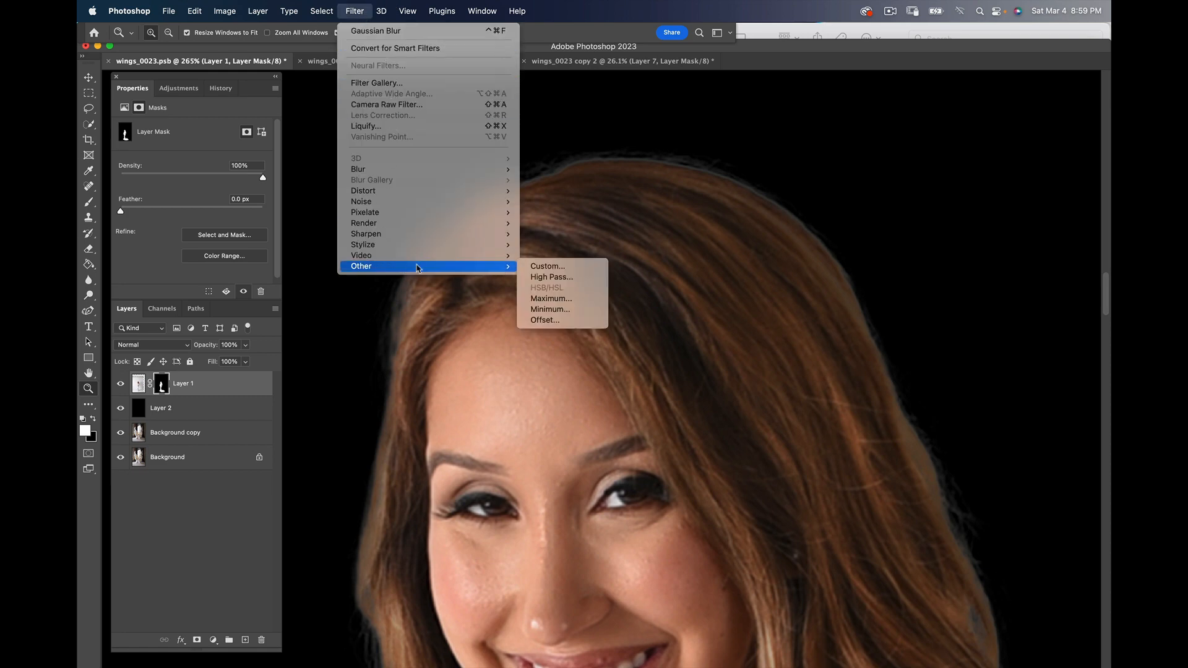
pyautogui.click(559, 311)
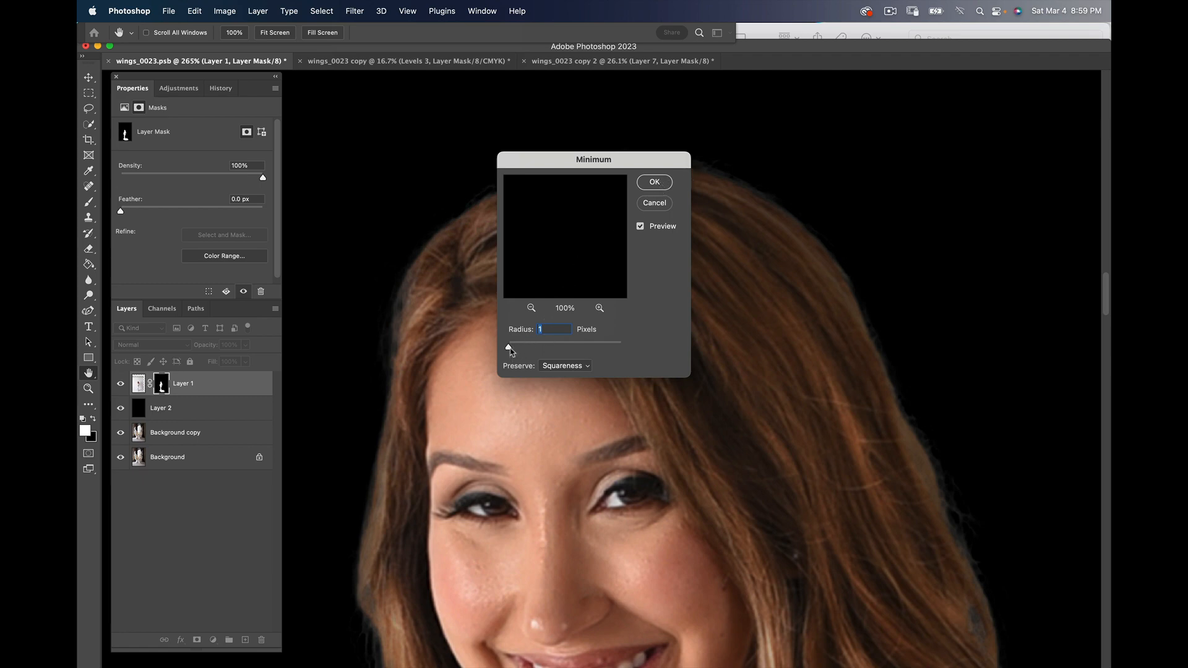
pyautogui.moveTo(509, 346); pyautogui.dragTo(509, 348)
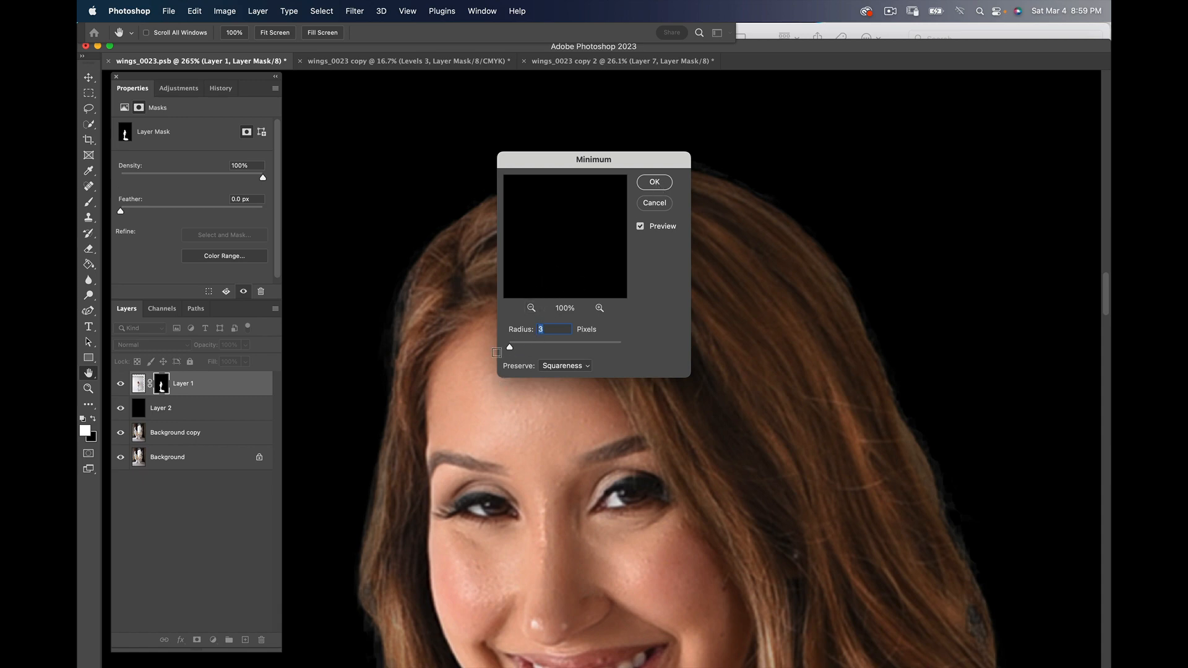
pyautogui.click(655, 181)
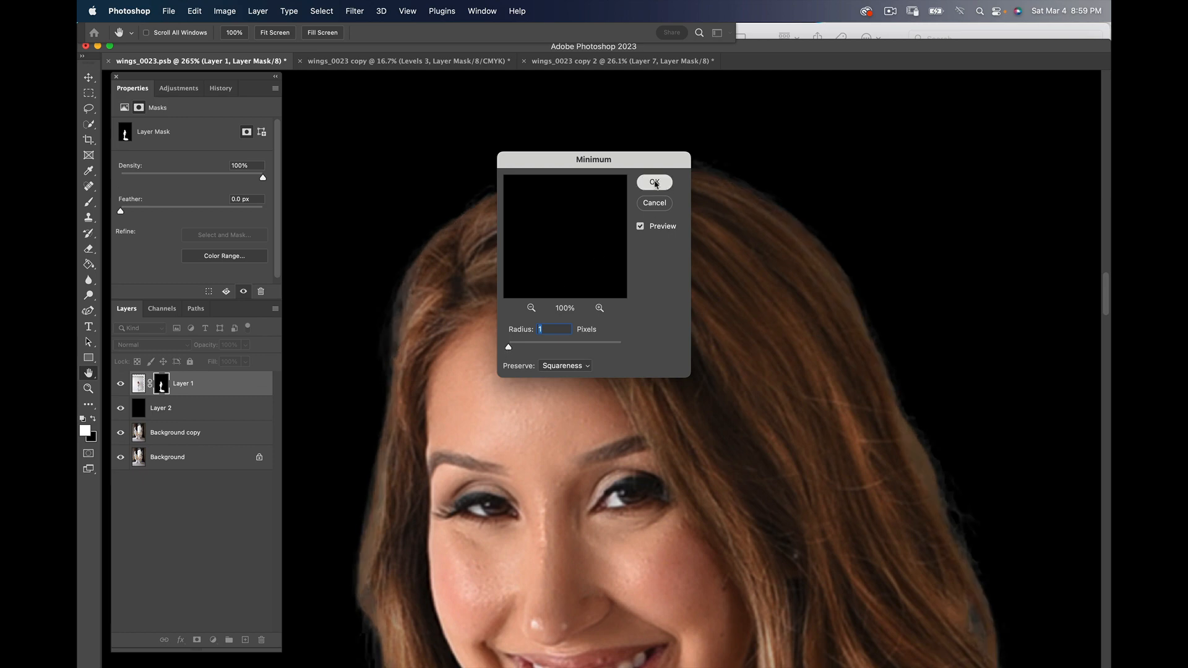
# Step: Hide the black Layer 2 and check the woman's hair and shoulder edges against the wings backdrop
pyautogui.press('z')
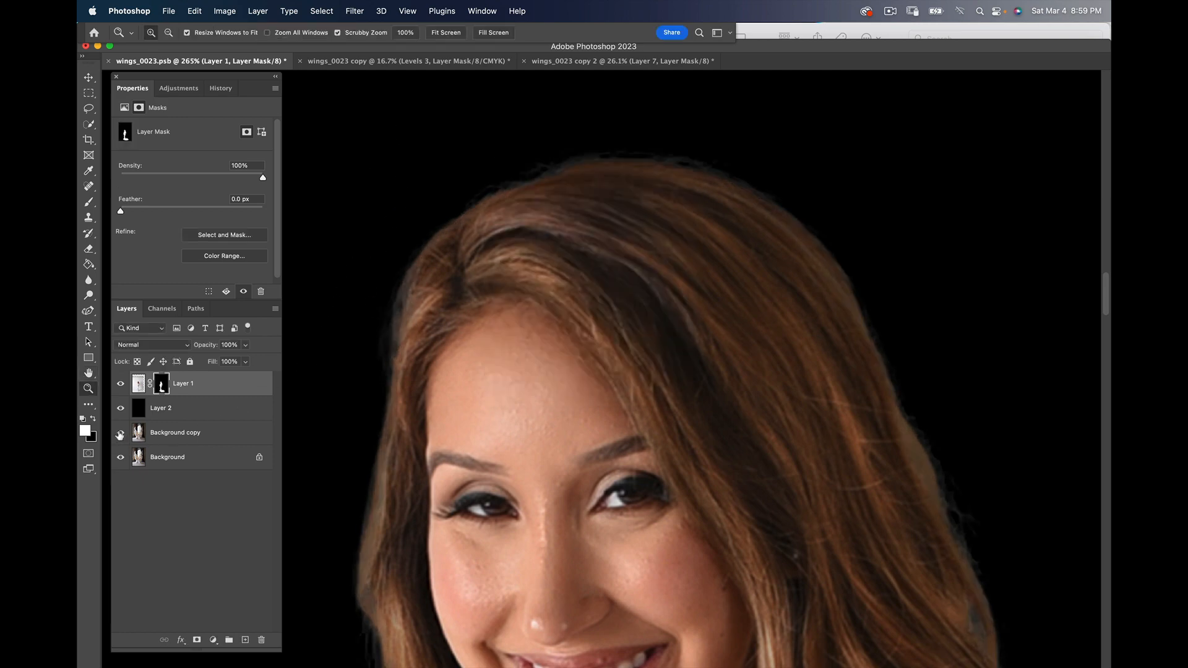
pyautogui.click(121, 409)
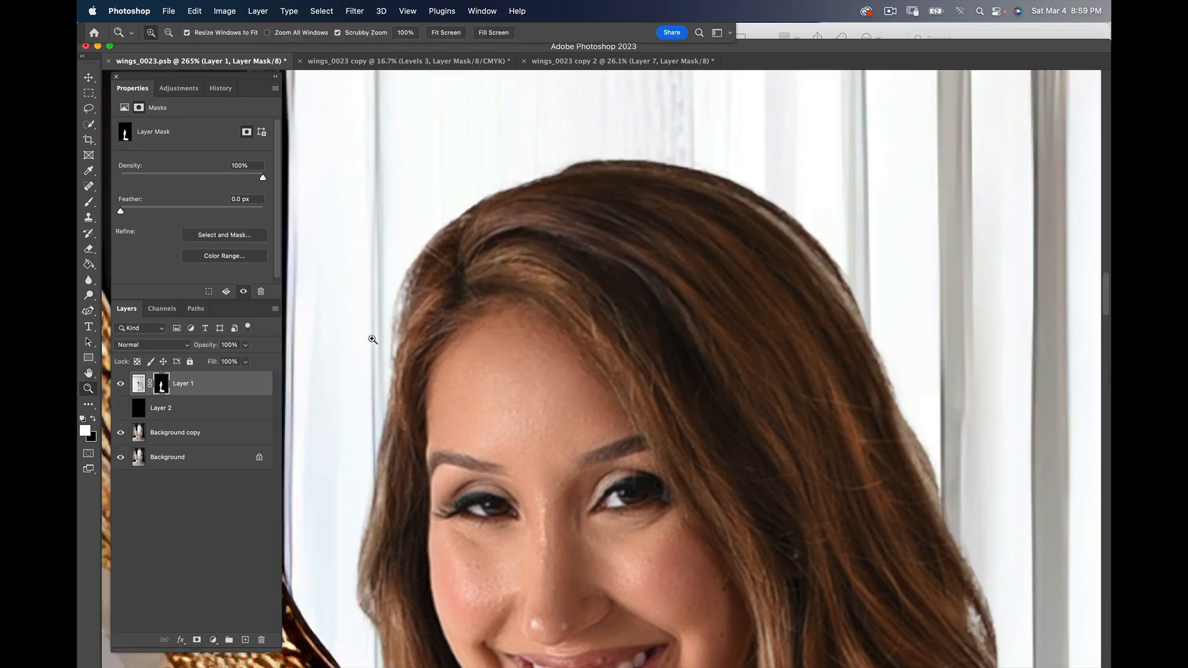
pyautogui.scroll(-10, 464, 356)
pyautogui.scroll(-10, 475, 360)
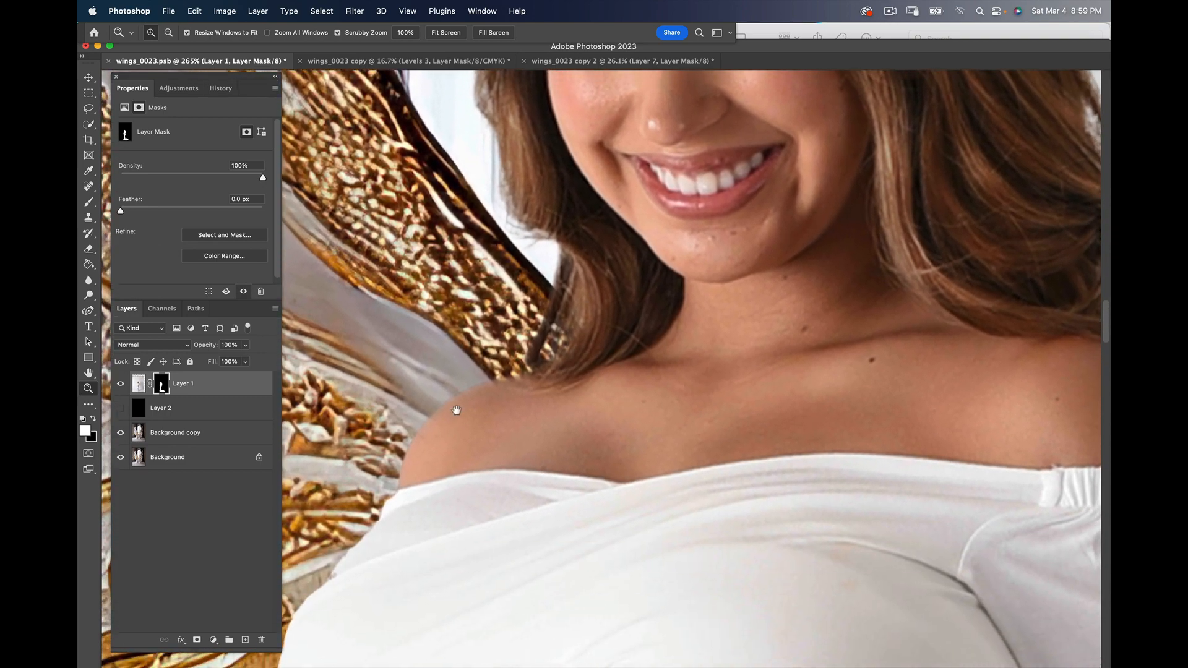
pyautogui.scroll(10, 471, 296)
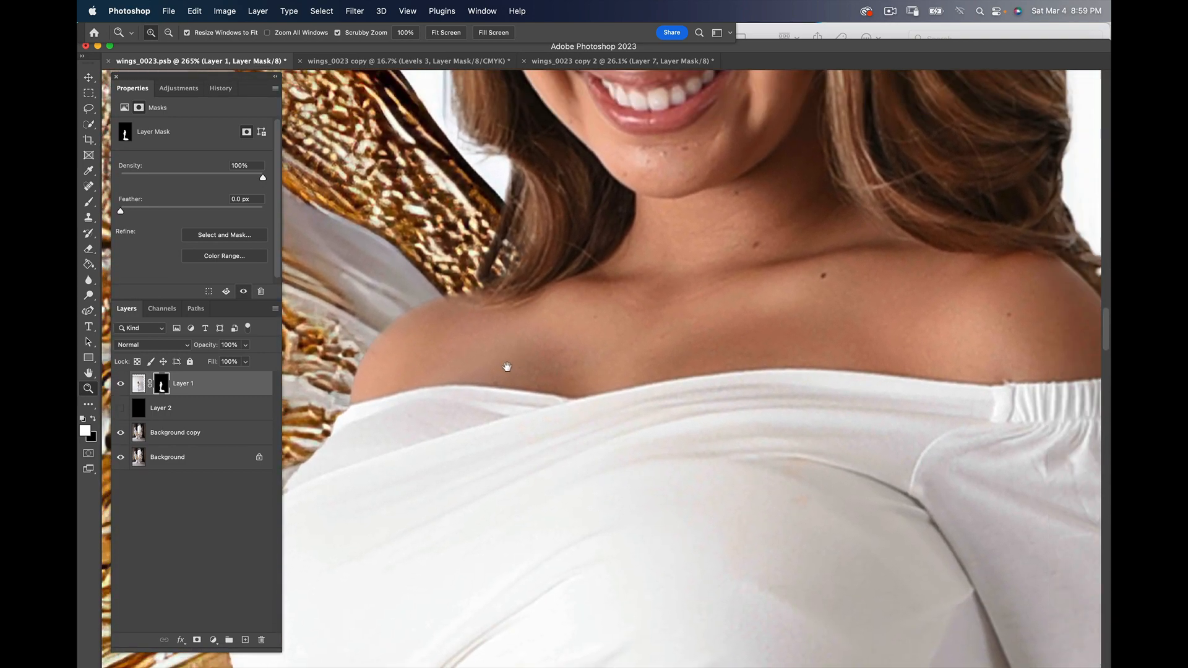
pyautogui.scroll(8, 428, 498)
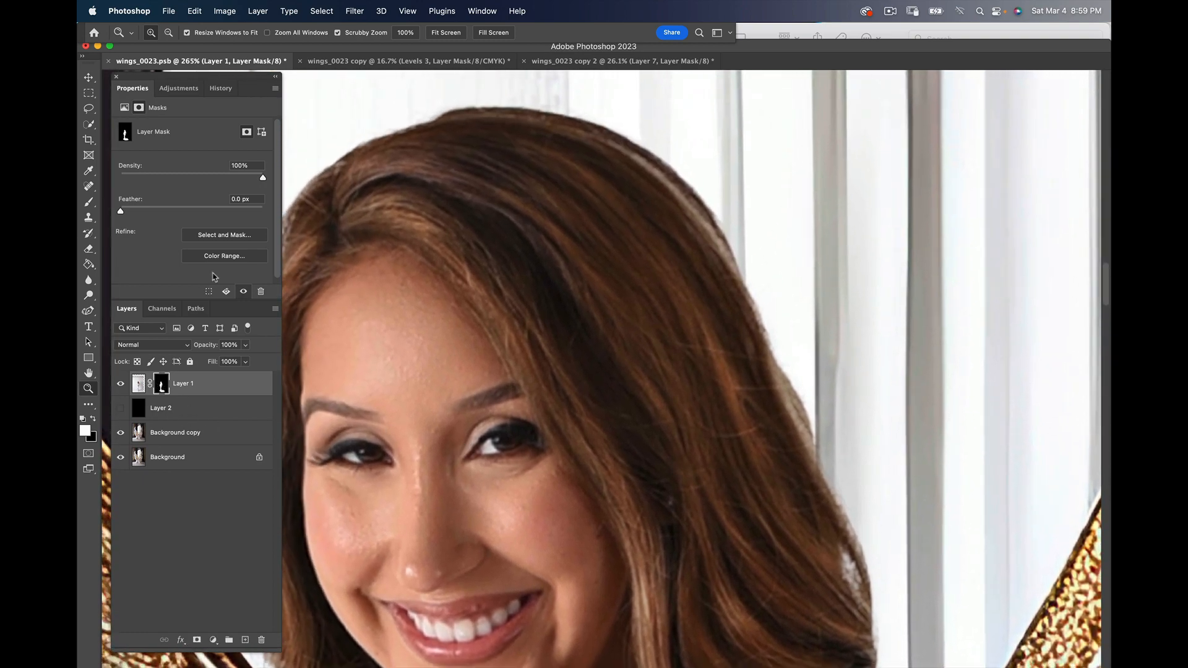
# Step: Refine Layer 1's mask in Select and Mask, painting the outer right-hand hair edge with a 15 px Refine Edge Brush, and apply it
pyautogui.click(222, 235)
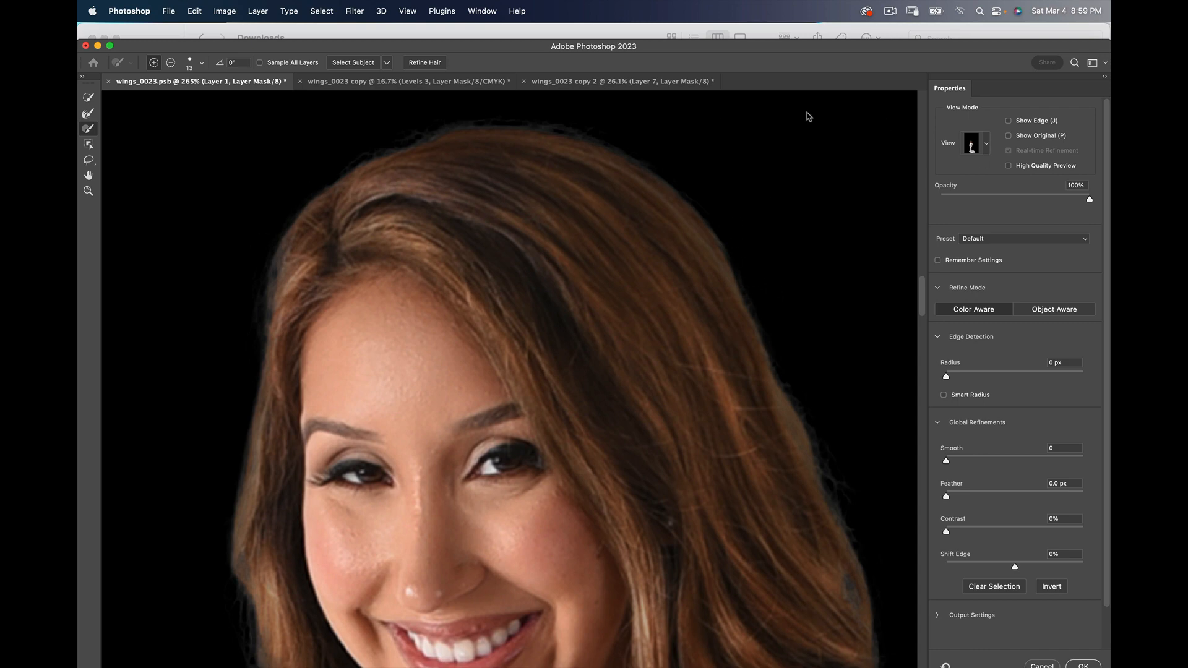
pyautogui.click(88, 113)
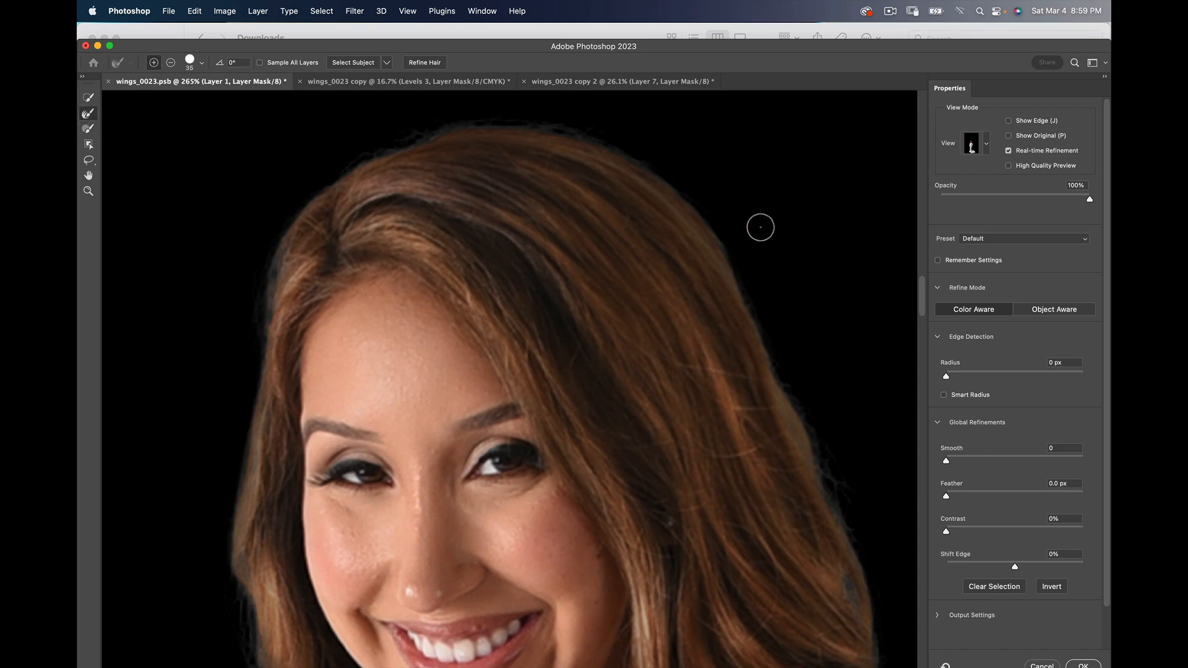
pyautogui.press('[')
pyautogui.press('[')
pyautogui.moveTo(716, 235); pyautogui.dragTo(845, 548)
pyautogui.scroll(-5, 618, 379)
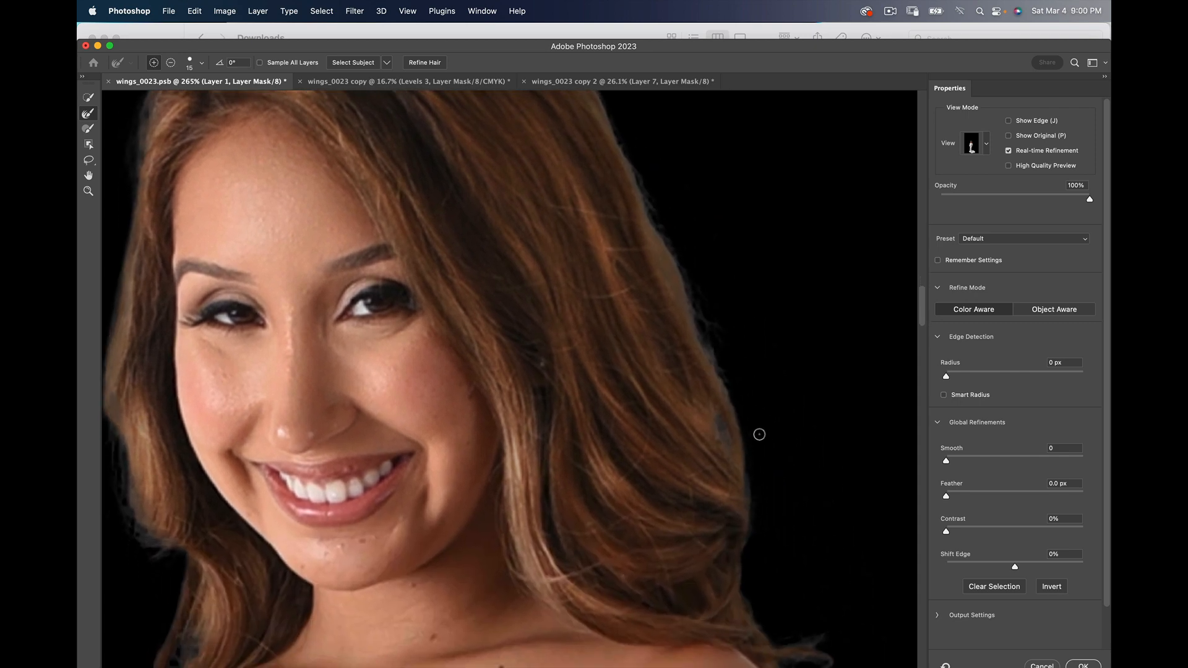
pyautogui.moveTo(718, 429); pyautogui.dragTo(758, 640)
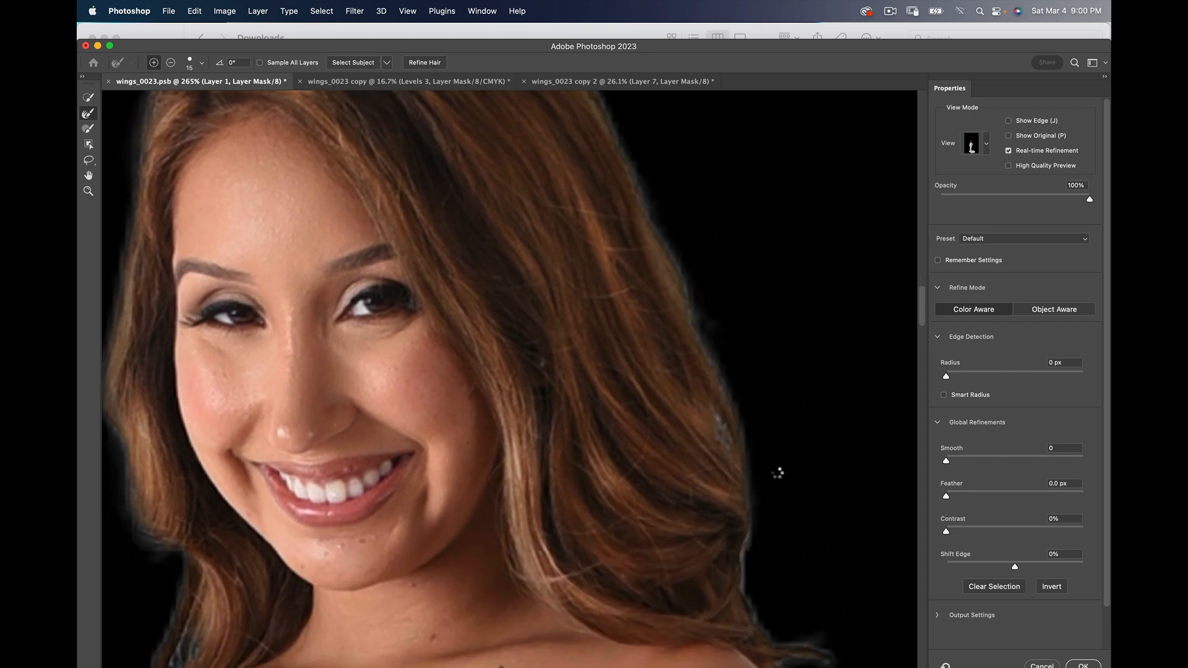
pyautogui.click(1084, 665)
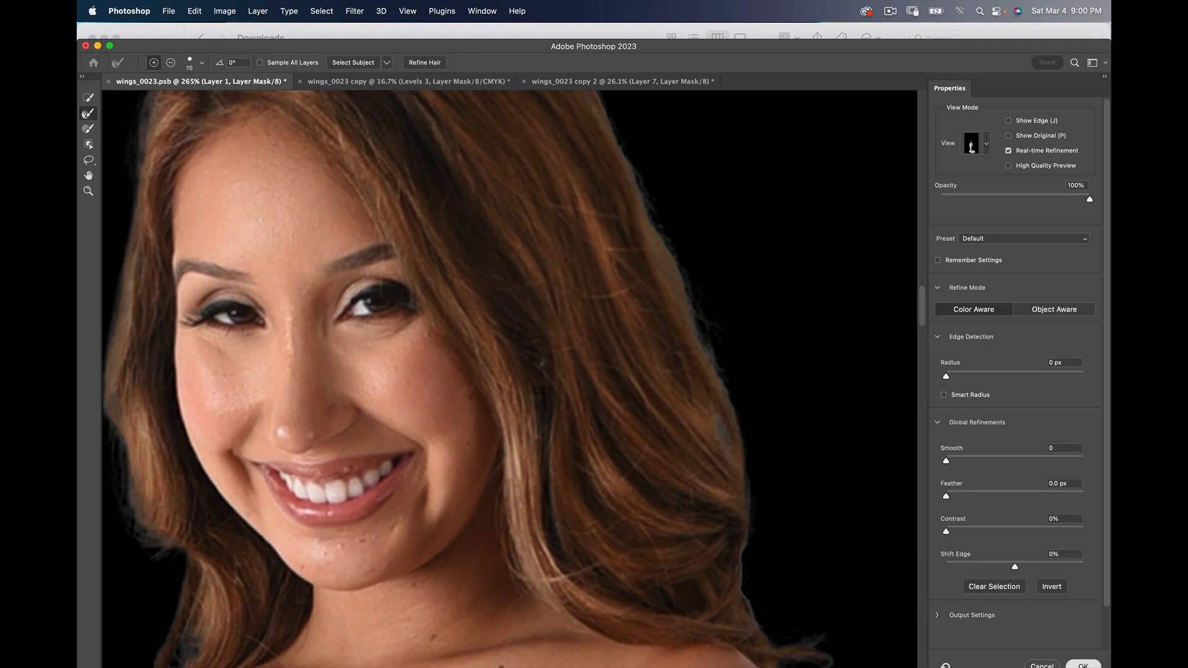
pyautogui.moveTo(539, 405); pyautogui.dragTo(754, 365)
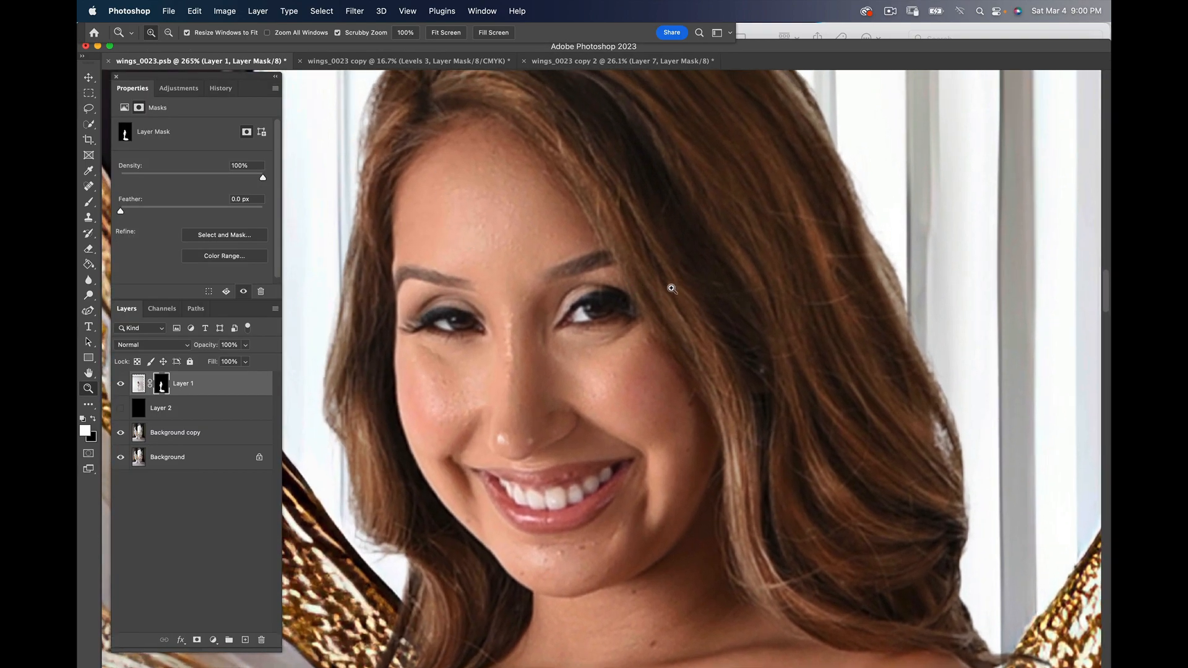
pyautogui.press('super+0')
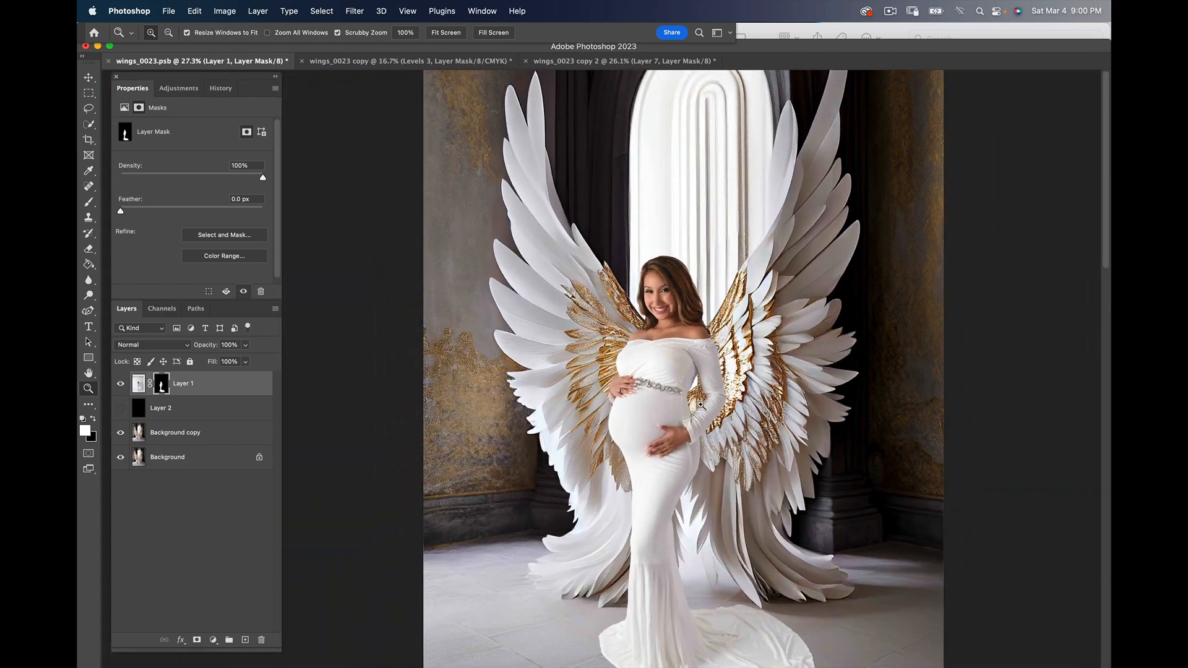
pyautogui.moveTo(702, 403); pyautogui.dragTo(708, 381)
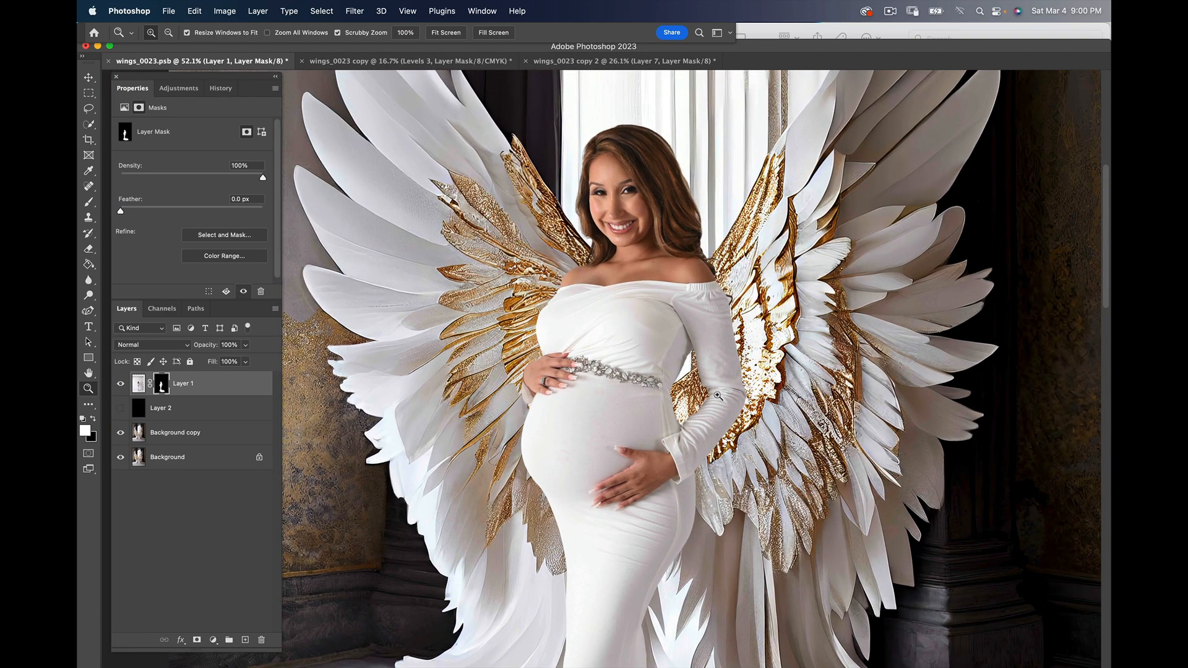
# Step: Compare the composite with Layer 1 hidden, show it again, and move the woman slightly right and down to X -66 px, Y 912 px
pyautogui.click(121, 384)
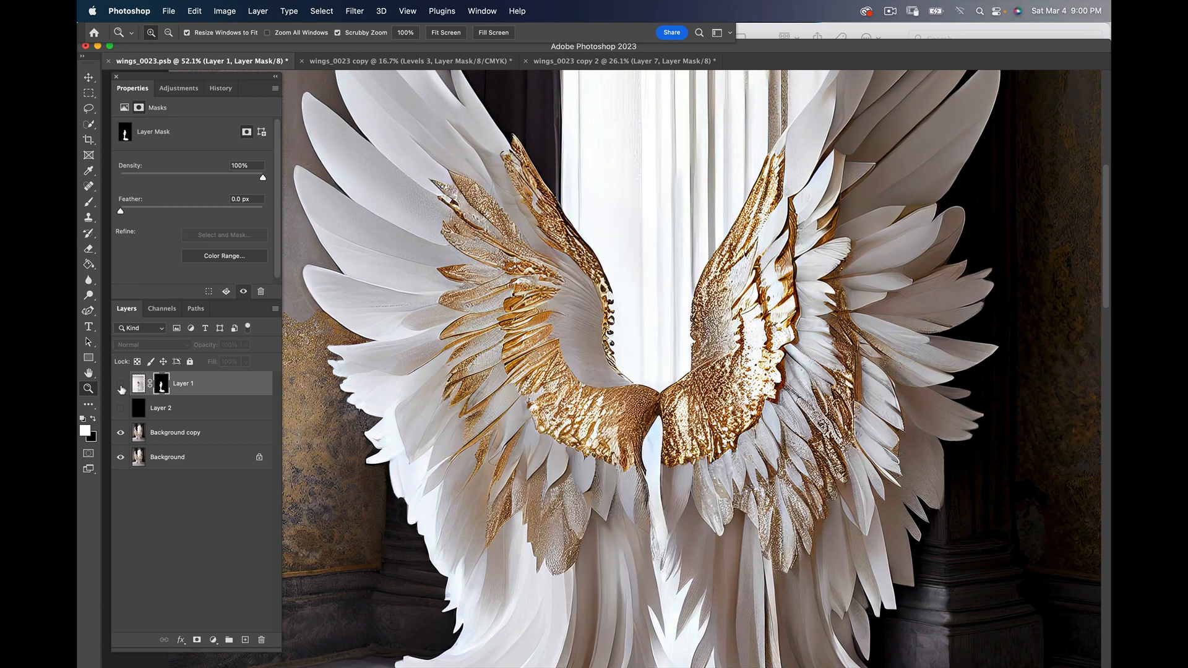
pyautogui.click(120, 383)
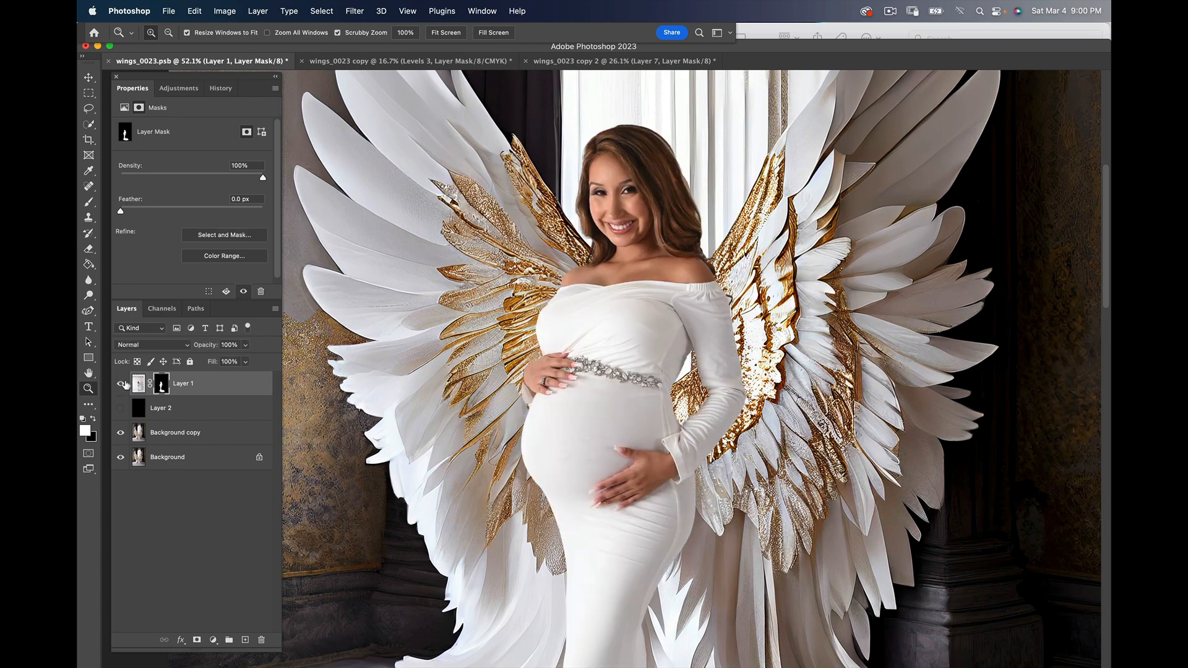
pyautogui.click(193, 386)
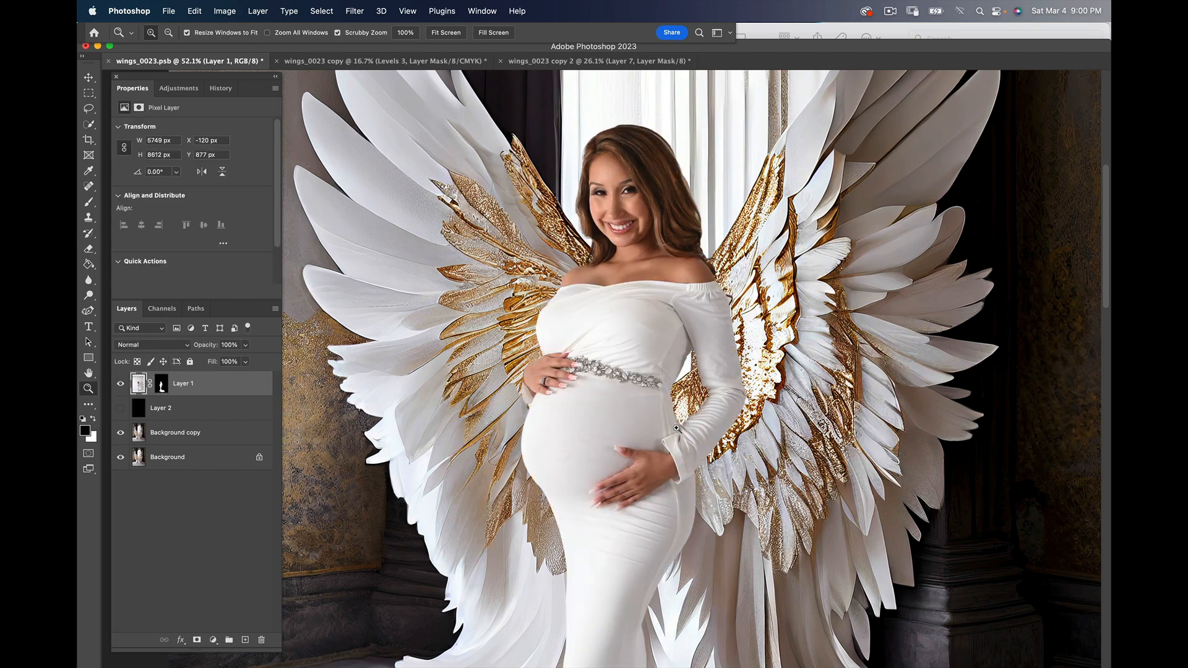
pyautogui.click(89, 77)
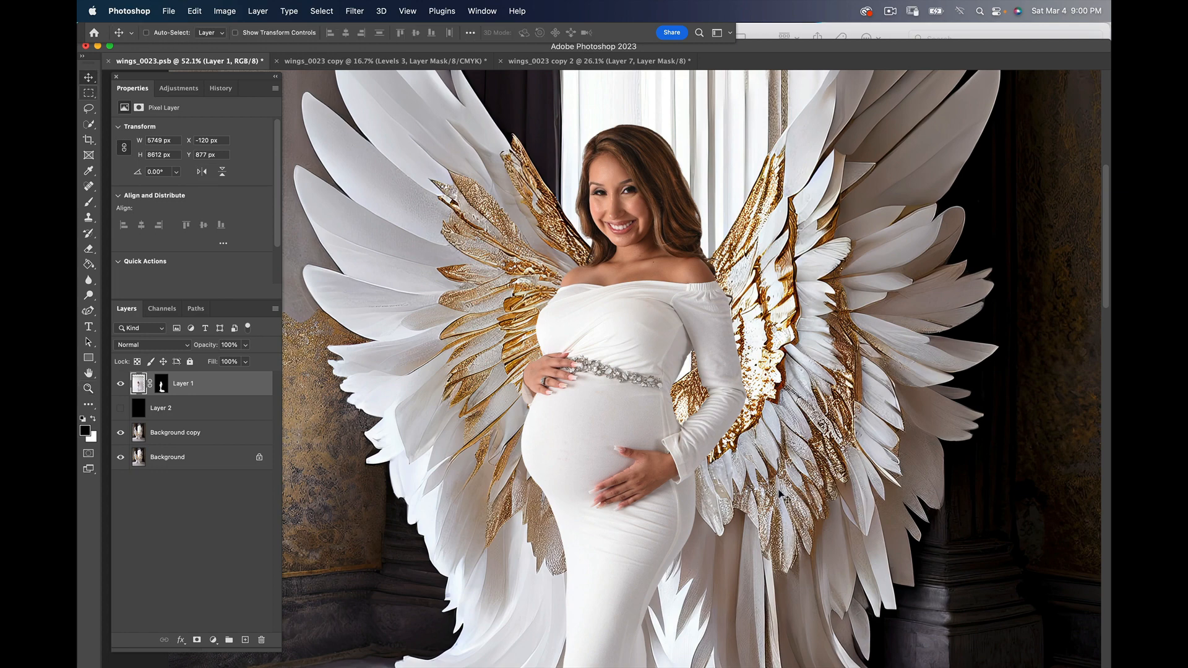
pyautogui.moveTo(736, 451); pyautogui.dragTo(738, 452)
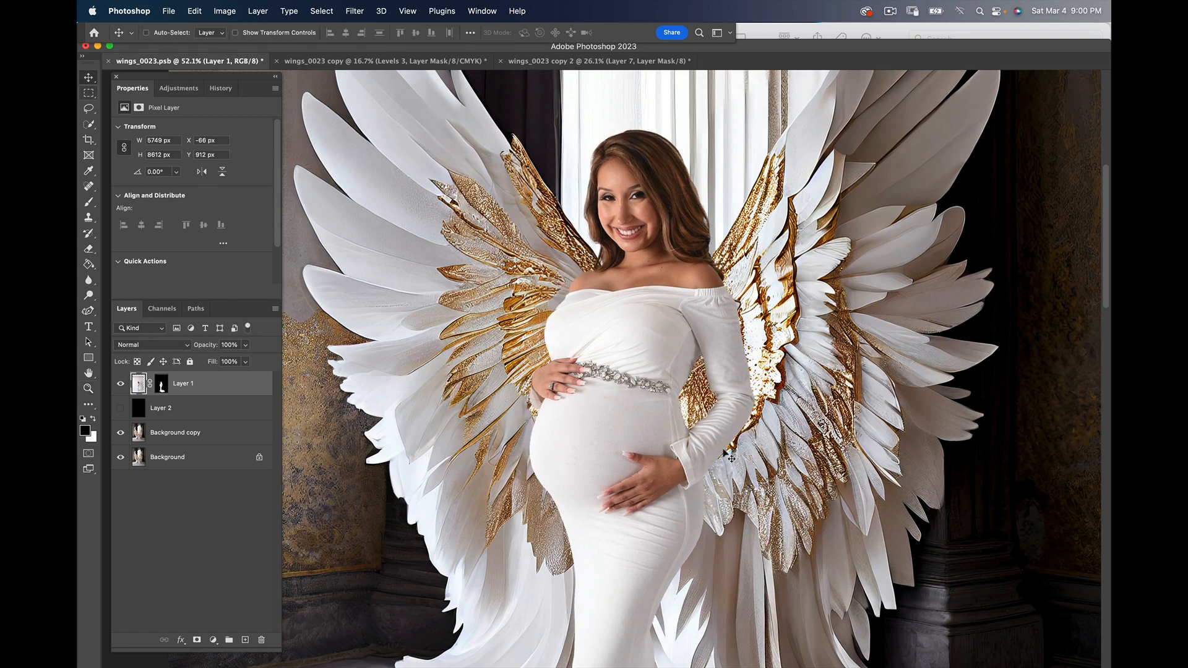
# Step: Examine the gown's train against the floor, comparing it with Layer 1's mask temporarily disabled
pyautogui.scroll(-5, 437, 321)
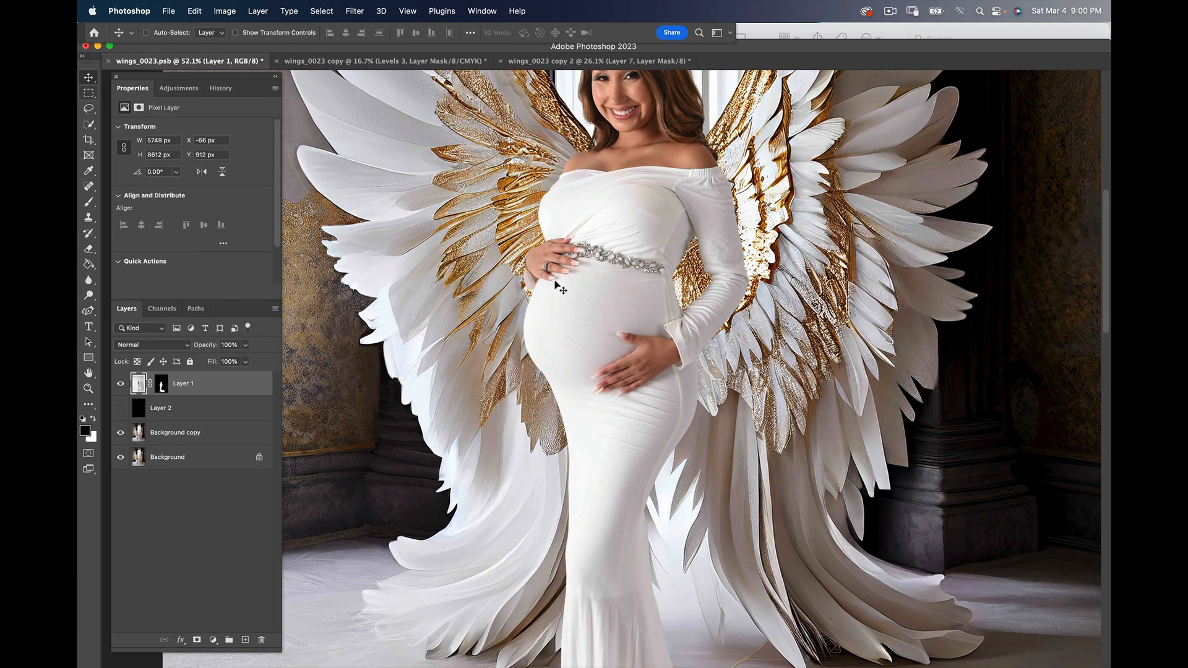
pyautogui.press('z')
pyautogui.moveTo(634, 257); pyautogui.dragTo(592, 261)
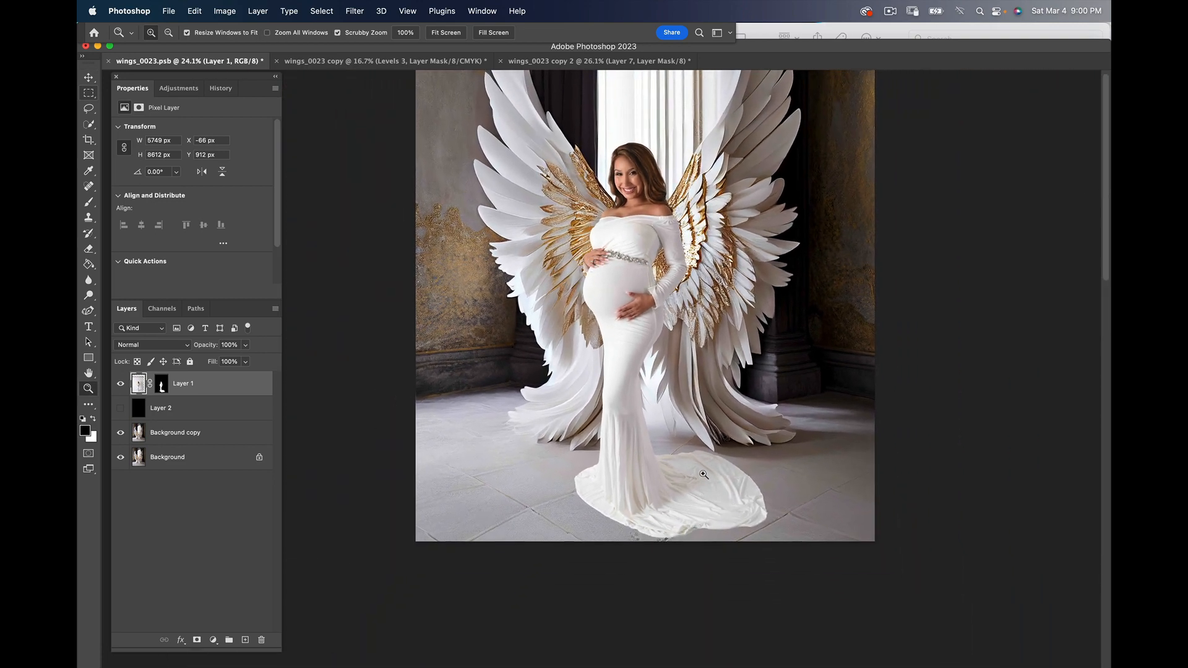
pyautogui.moveTo(696, 487); pyautogui.dragTo(674, 438)
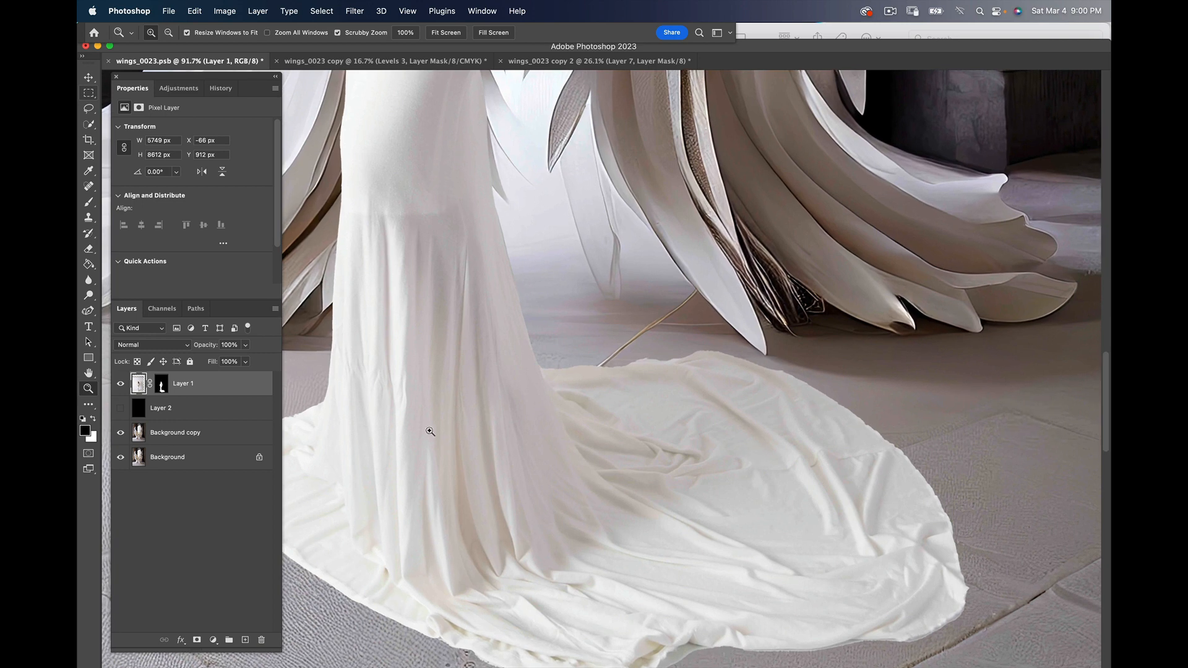
pyautogui.moveTo(515, 454); pyautogui.dragTo(583, 428)
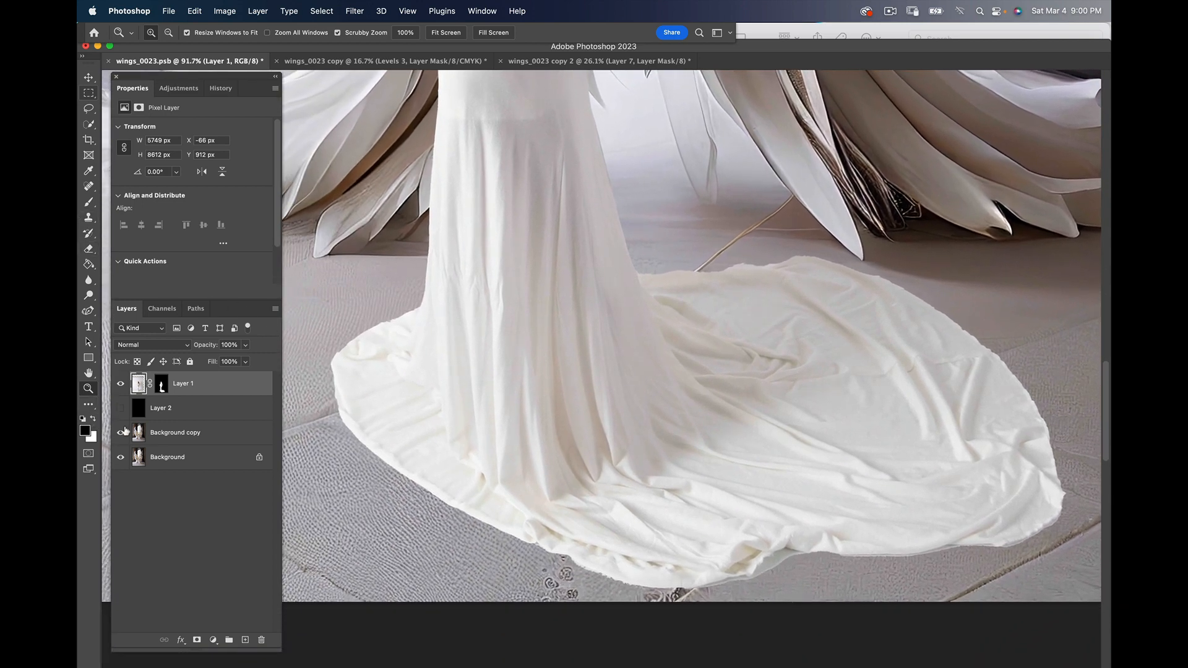
pyautogui.click(162, 385)
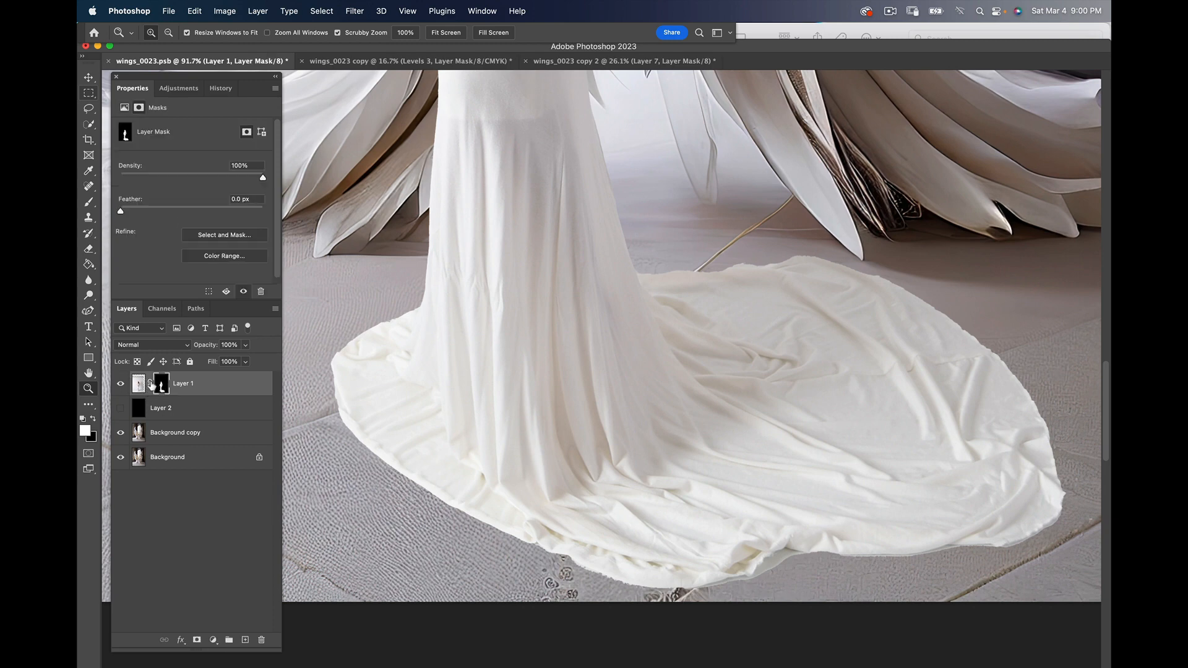
pyautogui.keyDown('shift'); pyautogui.click(161, 385); pyautogui.keyUp('shift')
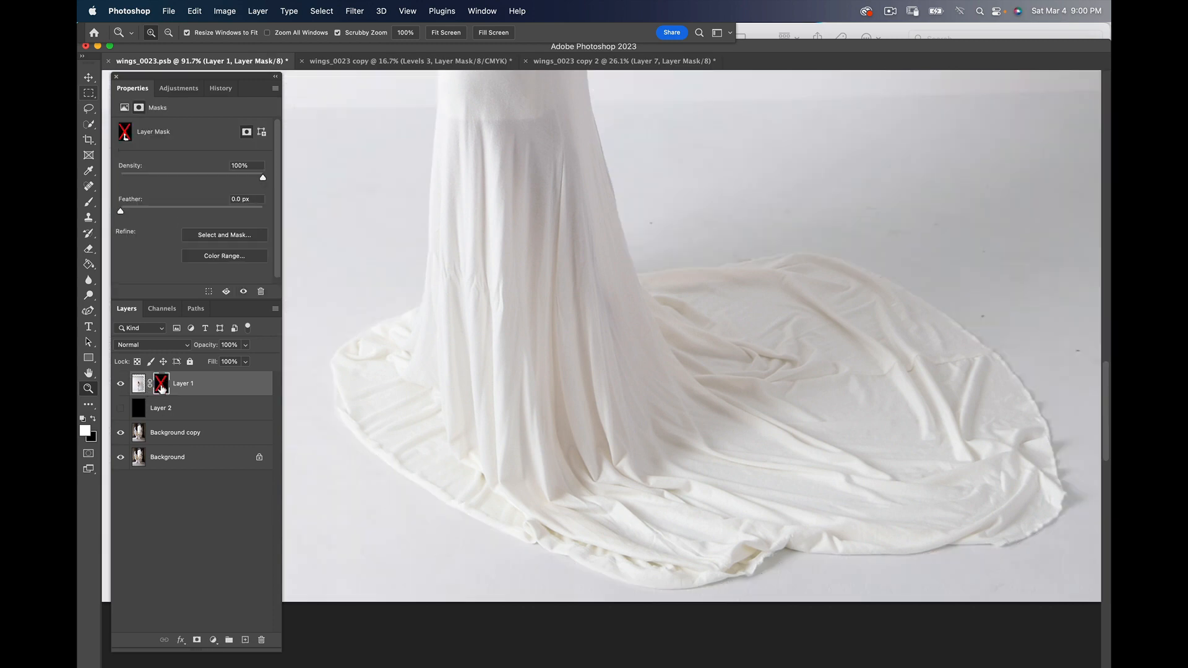
pyautogui.keyDown('shift'); pyautogui.click(162, 387); pyautogui.keyUp('shift')
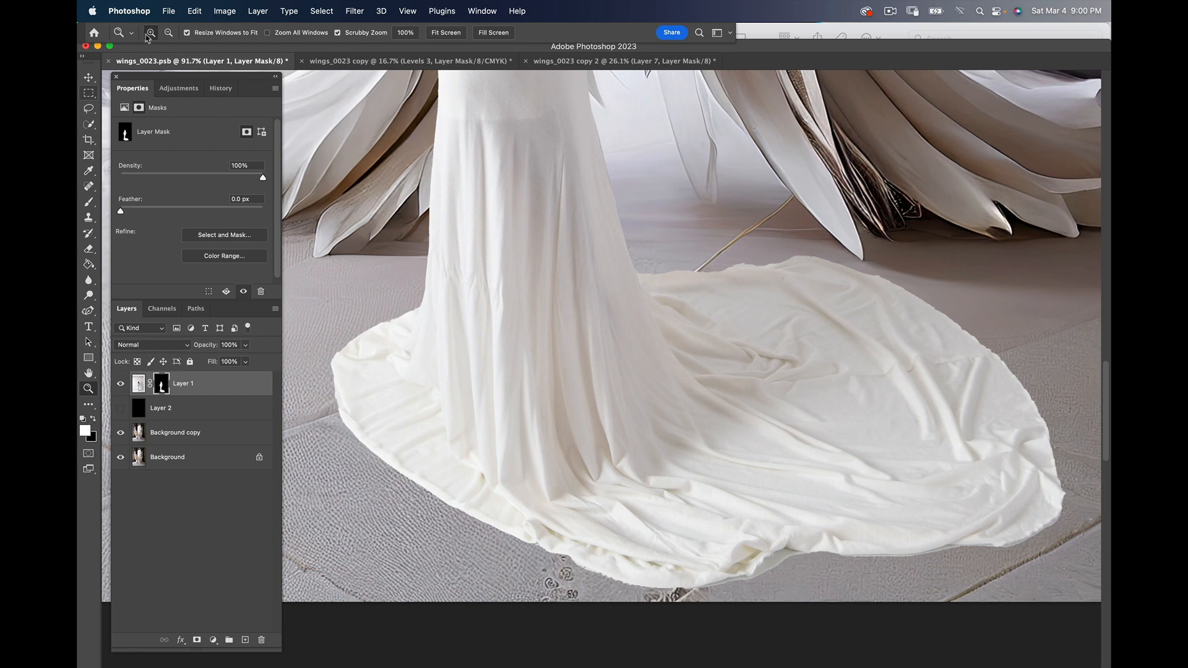
# Step: Set up the Brush at 250 px and 10% opacity in white for blending the train's edge on Layer 1's mask
pyautogui.click(90, 204)
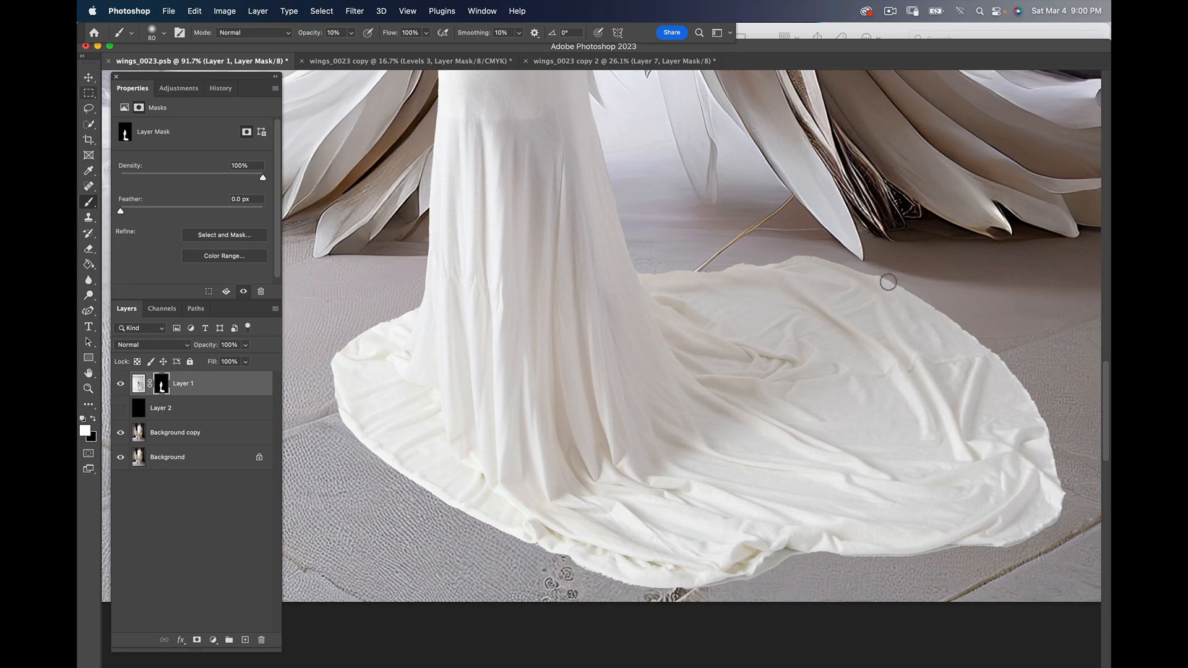
pyautogui.press(']')
pyautogui.press(']')
pyautogui.press(']')
pyautogui.press(']')
pyautogui.press(']')
pyautogui.press(']')
pyautogui.press(']')
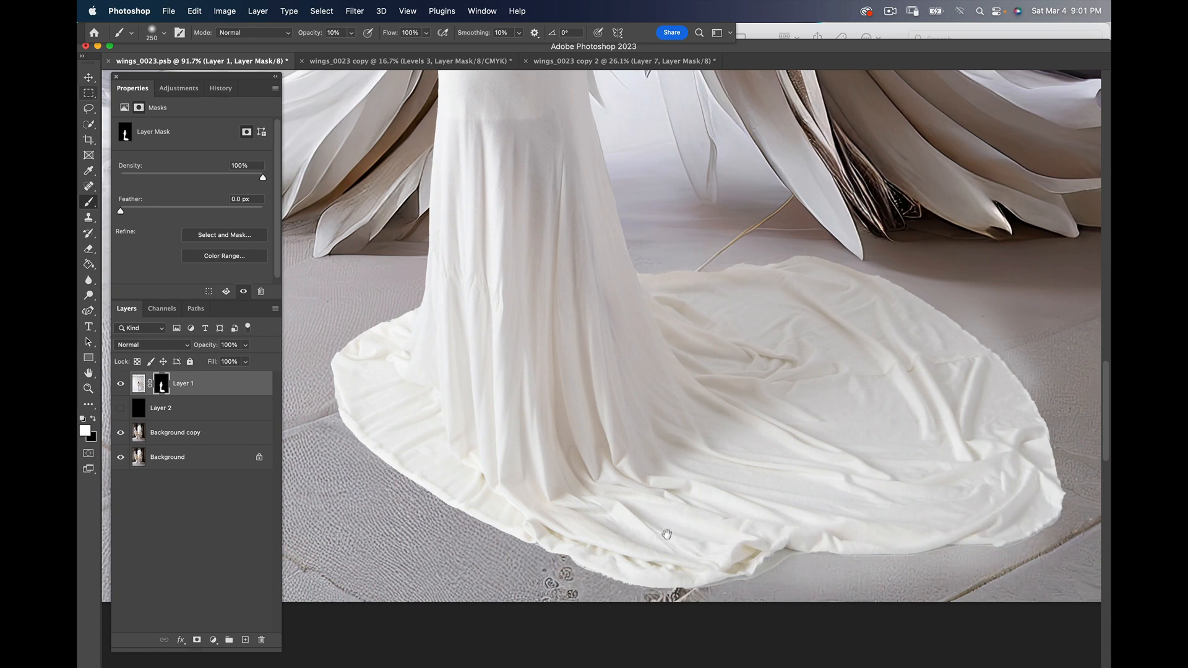
pyautogui.moveTo(667, 534); pyautogui.dragTo(619, 351)
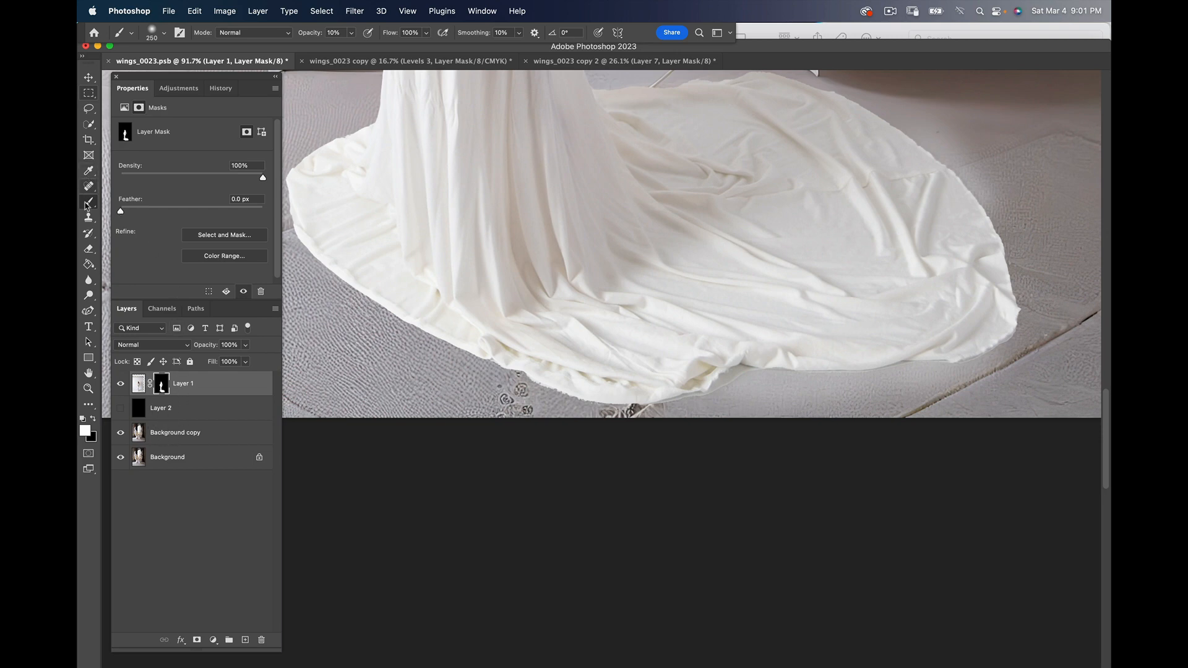
# Step: Switch to the Smudge tool with Layer 1's mask active and review its brush tip settings
pyautogui.click(96, 288)
pyautogui.click(131, 307)
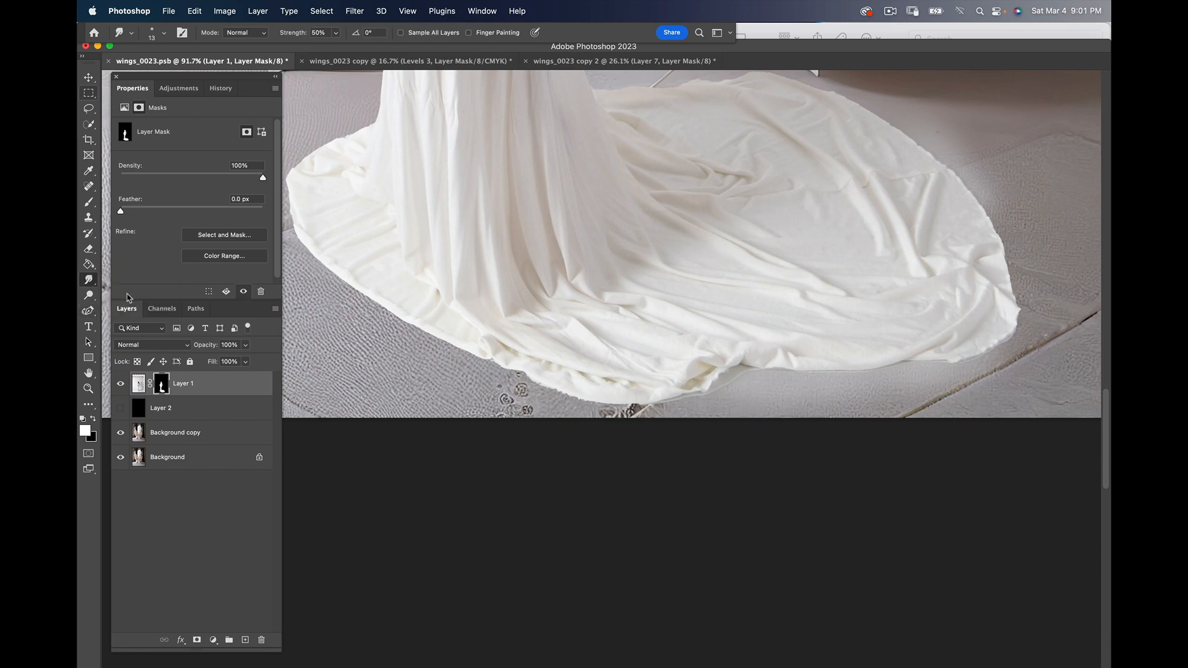
pyautogui.click(165, 36)
pyautogui.click(165, 36)
pyautogui.click(182, 34)
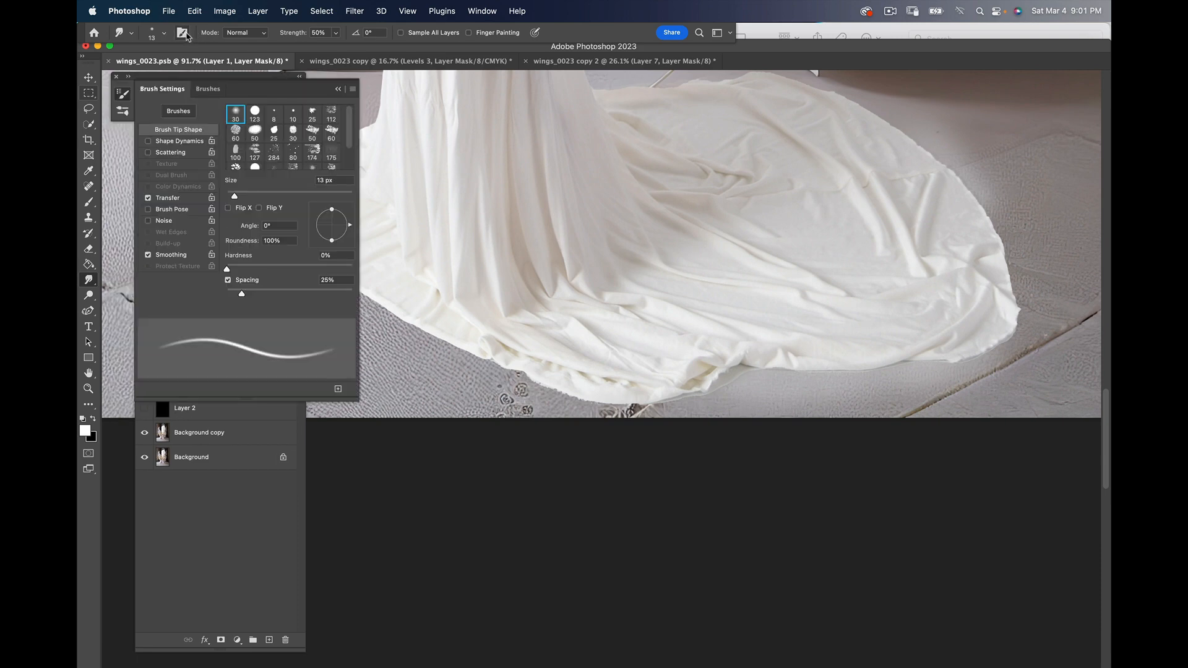
pyautogui.click(183, 35)
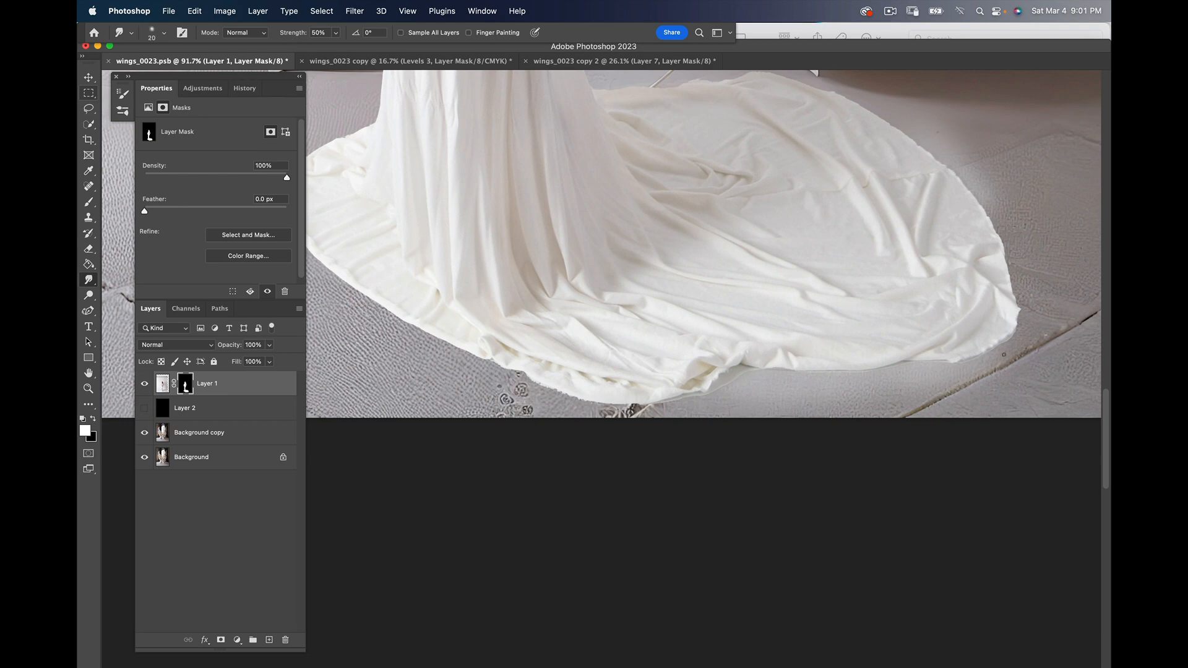
# Step: Enlarge the Smudge brush to 600 px at 50% strength for softening the train's outline on Layer 1's mask
pyautogui.press(']')
pyautogui.press(']')
pyautogui.press(']')
pyautogui.press(']')
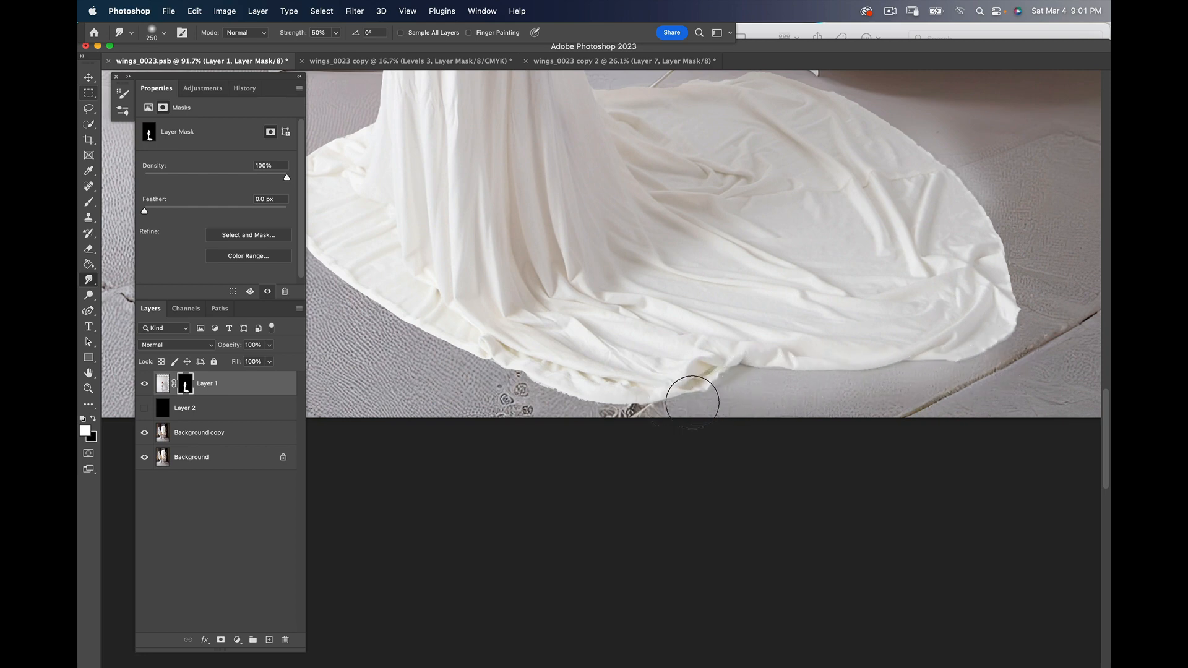
pyautogui.press('\\')
pyautogui.press('\\')
pyautogui.press('\\')
pyautogui.press('\\')
pyautogui.press(']')
pyautogui.press(']')
pyautogui.press(']')
pyautogui.press(']')
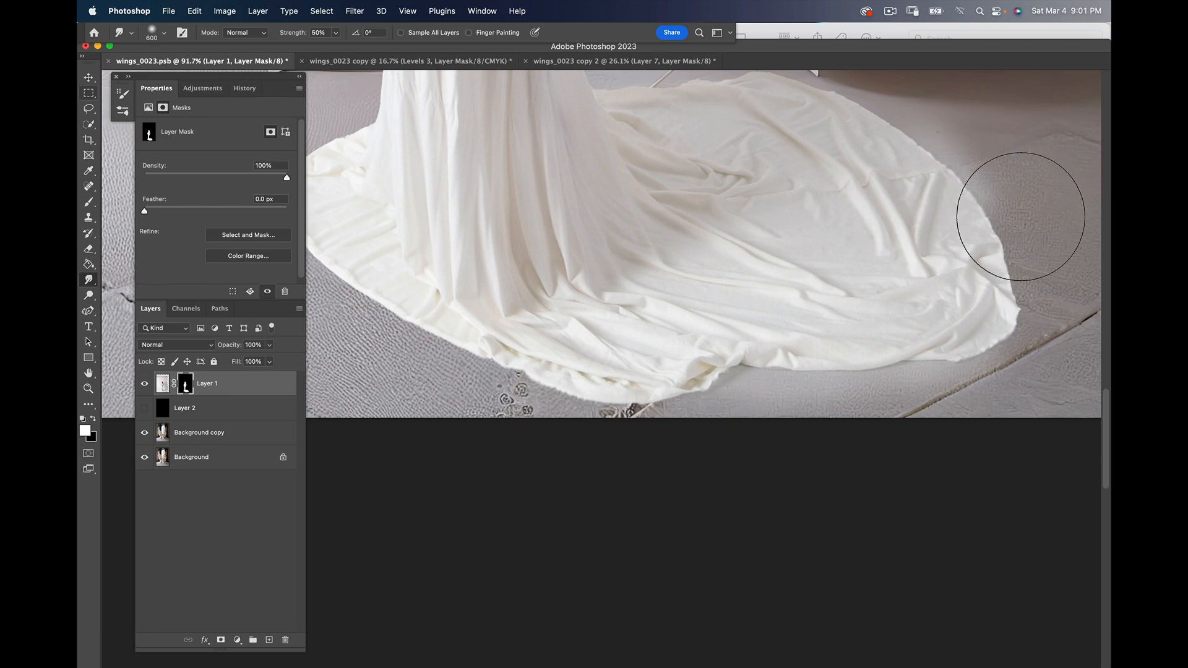
pyautogui.moveTo(791, 236)
pyautogui.mouseDown()
pyautogui.moveTo(843, 385)
pyautogui.moveTo(815, 327)
pyautogui.mouseUp()
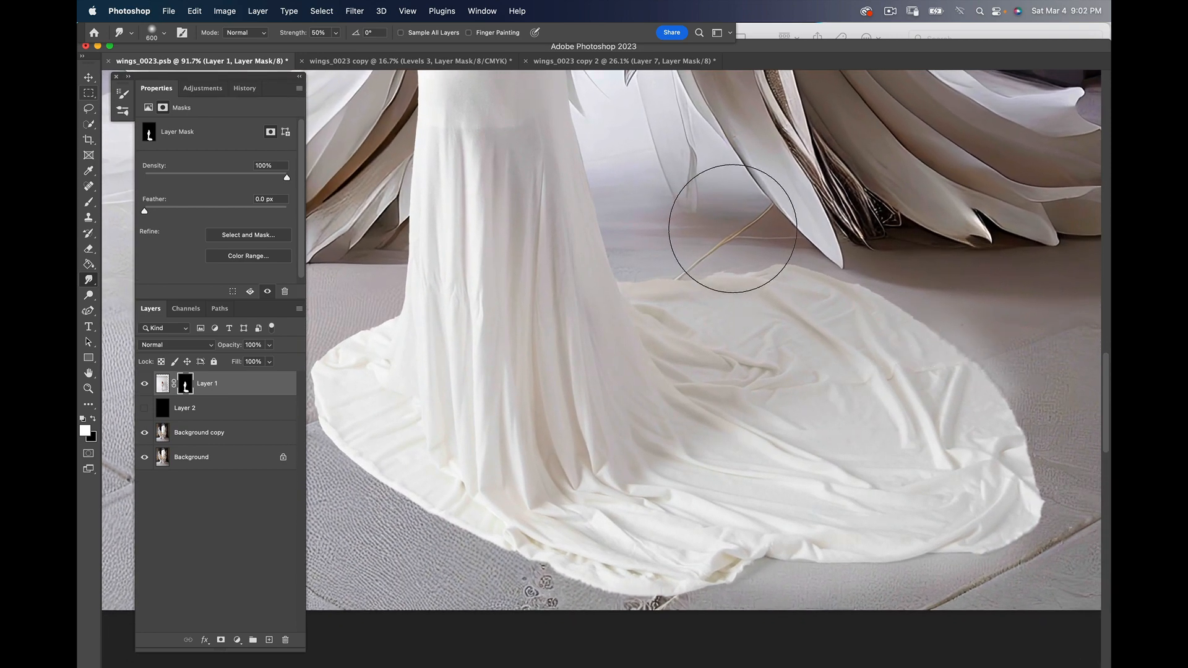
pyautogui.moveTo(499, 359); pyautogui.dragTo(615, 388)
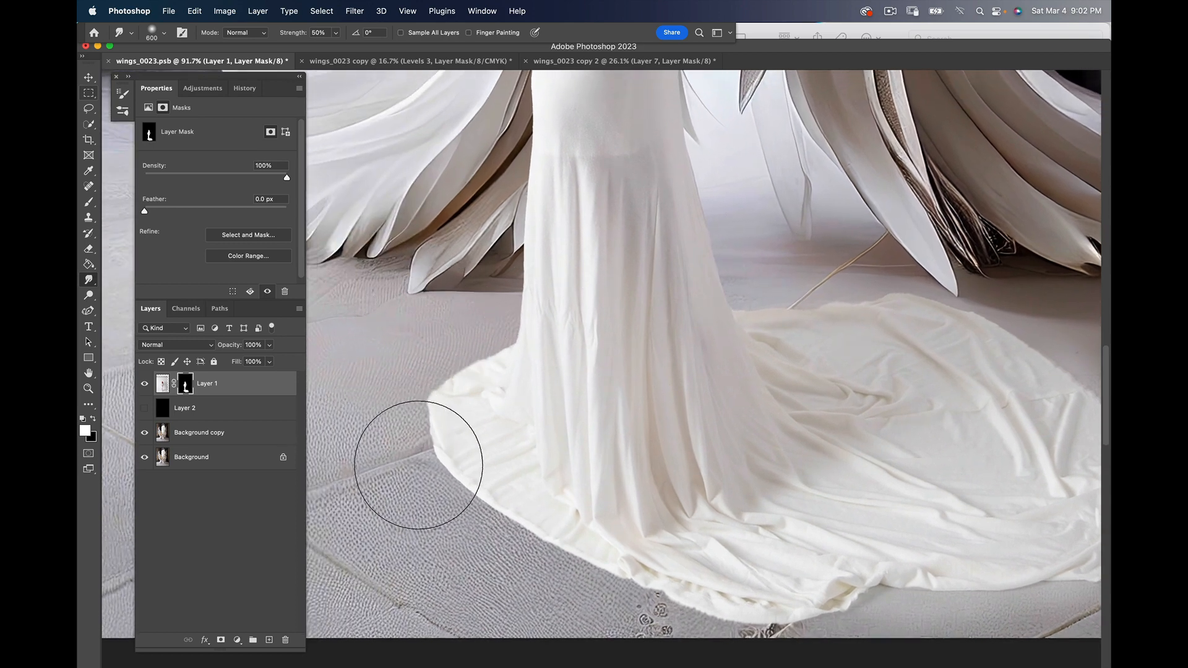
pyautogui.scroll(-5, 418, 465)
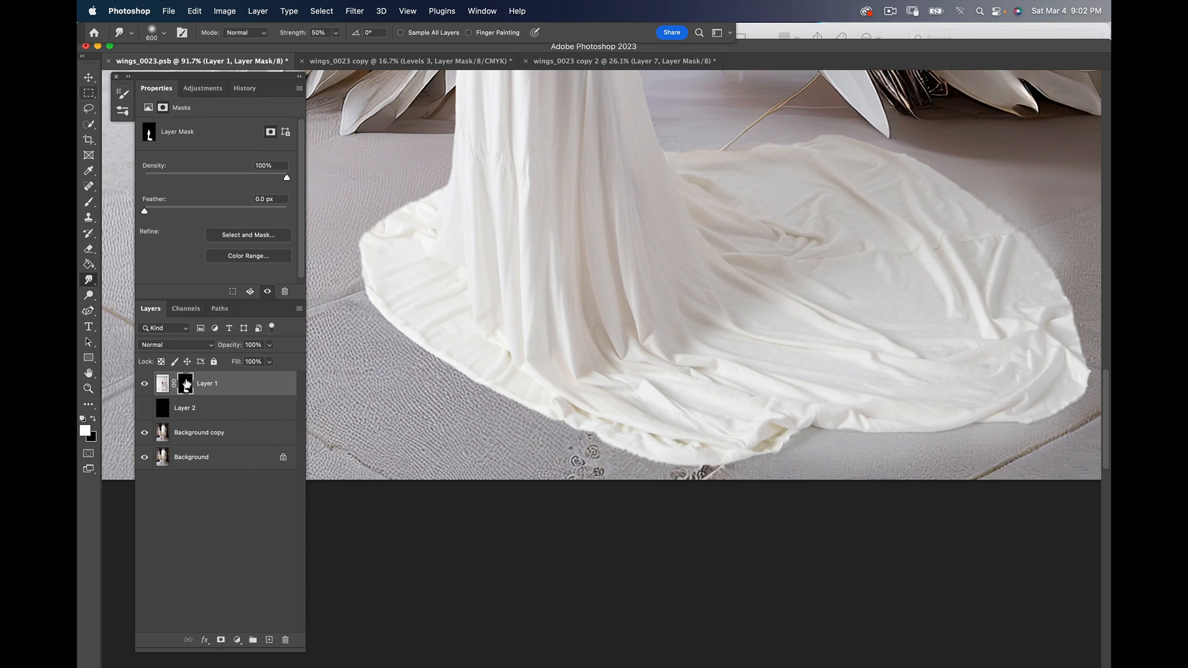
# Step: Paint the original floor shadow back around the train on Layer 1's mask with a 250 px white Brush at 15% opacity
pyautogui.press('b')
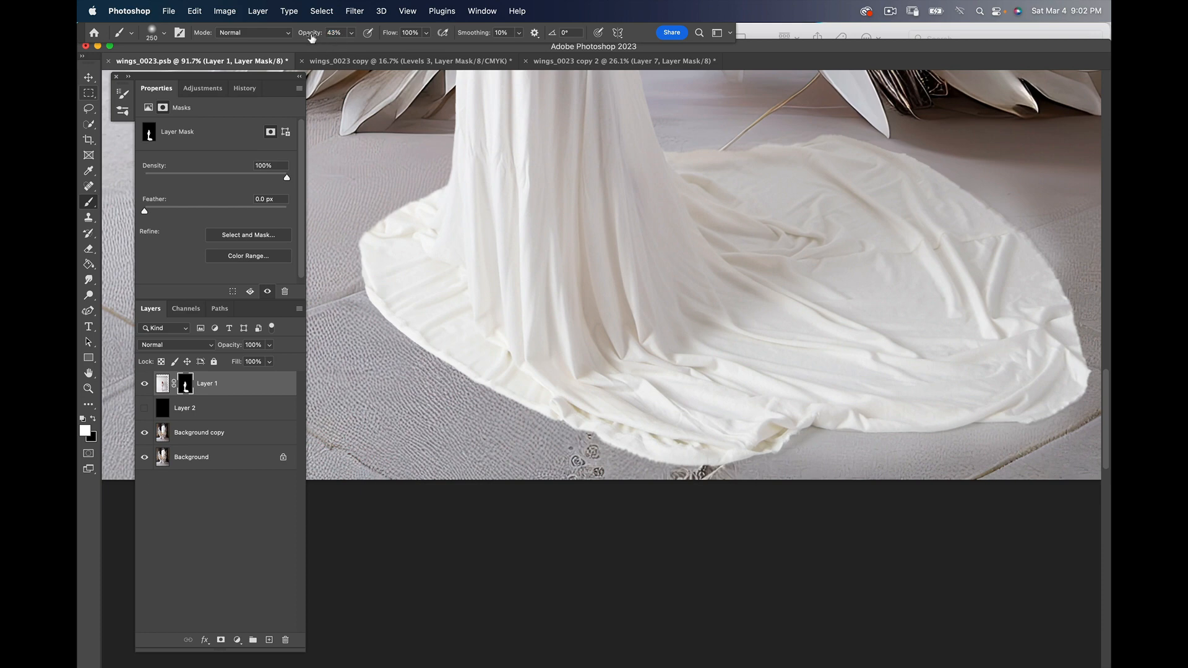
pyautogui.press('Return')
pyautogui.moveTo(1027, 221)
pyautogui.mouseDown()
pyautogui.moveTo(983, 189)
pyautogui.moveTo(917, 161)
pyautogui.moveTo(1071, 313)
pyautogui.moveTo(1081, 333)
pyautogui.moveTo(1060, 382)
pyautogui.moveTo(1016, 292)
pyautogui.mouseUp()
pyautogui.moveTo(860, 368); pyautogui.dragTo(727, 343)
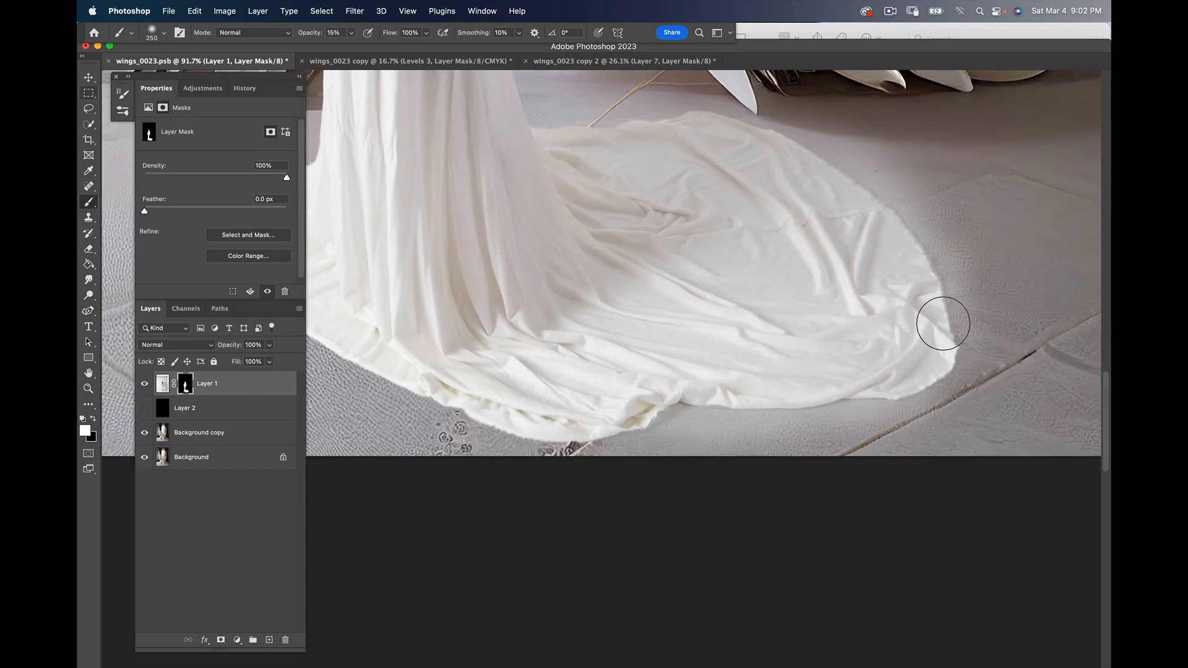
pyautogui.moveTo(776, 394)
pyautogui.mouseDown()
pyautogui.moveTo(916, 403)
pyautogui.moveTo(685, 445)
pyautogui.moveTo(570, 437)
pyautogui.moveTo(655, 432)
pyautogui.moveTo(472, 398)
pyautogui.moveTo(771, 394)
pyautogui.moveTo(725, 409)
pyautogui.mouseUp()
pyautogui.moveTo(604, 414)
pyautogui.mouseDown()
pyautogui.moveTo(782, 416)
pyautogui.moveTo(628, 363)
pyautogui.moveTo(499, 266)
pyautogui.mouseUp()
pyautogui.moveTo(455, 213)
pyautogui.mouseDown()
pyautogui.moveTo(529, 171)
pyautogui.moveTo(562, 171)
pyautogui.moveTo(412, 254)
pyautogui.moveTo(457, 373)
pyautogui.moveTo(530, 425)
pyautogui.moveTo(715, 421)
pyautogui.moveTo(847, 439)
pyautogui.moveTo(799, 453)
pyautogui.moveTo(976, 439)
pyautogui.moveTo(830, 328)
pyautogui.moveTo(800, 328)
pyautogui.moveTo(872, 311)
pyautogui.mouseUp()
# Step: Enlarge the mask Brush to 1200 px and switch to black to soften the shadow around the train at 15% opacity
pyautogui.press('z')
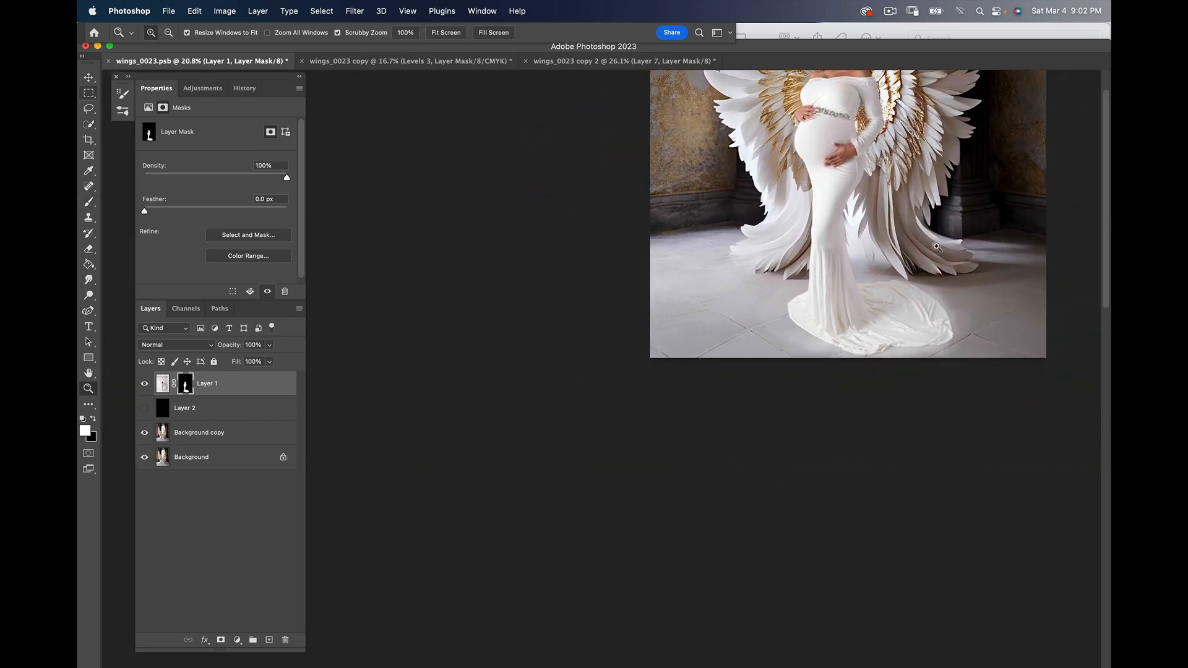
pyautogui.press('b')
pyautogui.press(']')
pyautogui.press(']')
pyautogui.press(']')
pyautogui.press(']')
pyautogui.press(']')
pyautogui.press(']')
pyautogui.press(']')
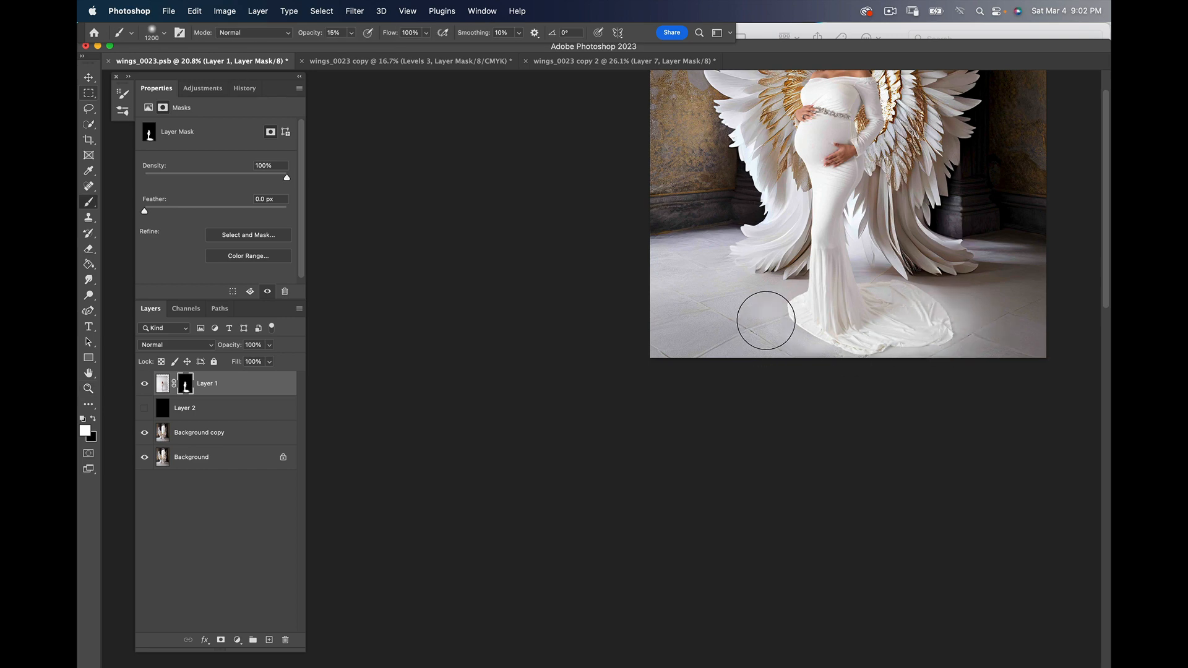
pyautogui.press('x')
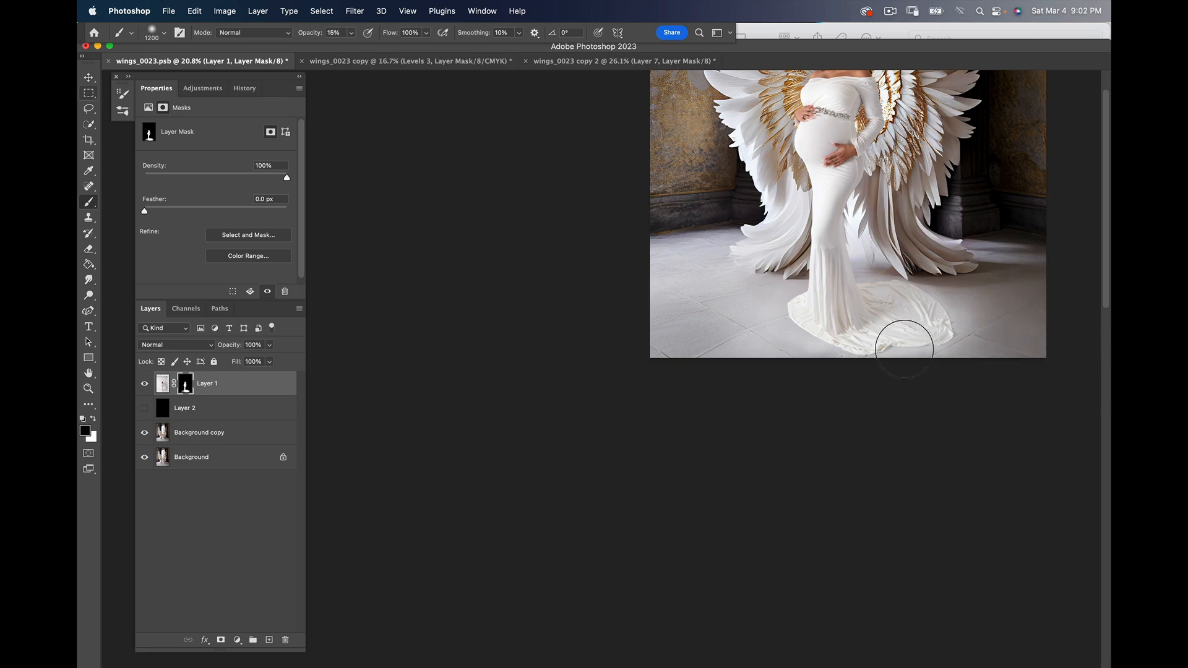
pyautogui.press('super+space')
pyautogui.moveTo(812, 307); pyautogui.dragTo(712, 296)
pyautogui.moveTo(753, 347); pyautogui.dragTo(661, 356)
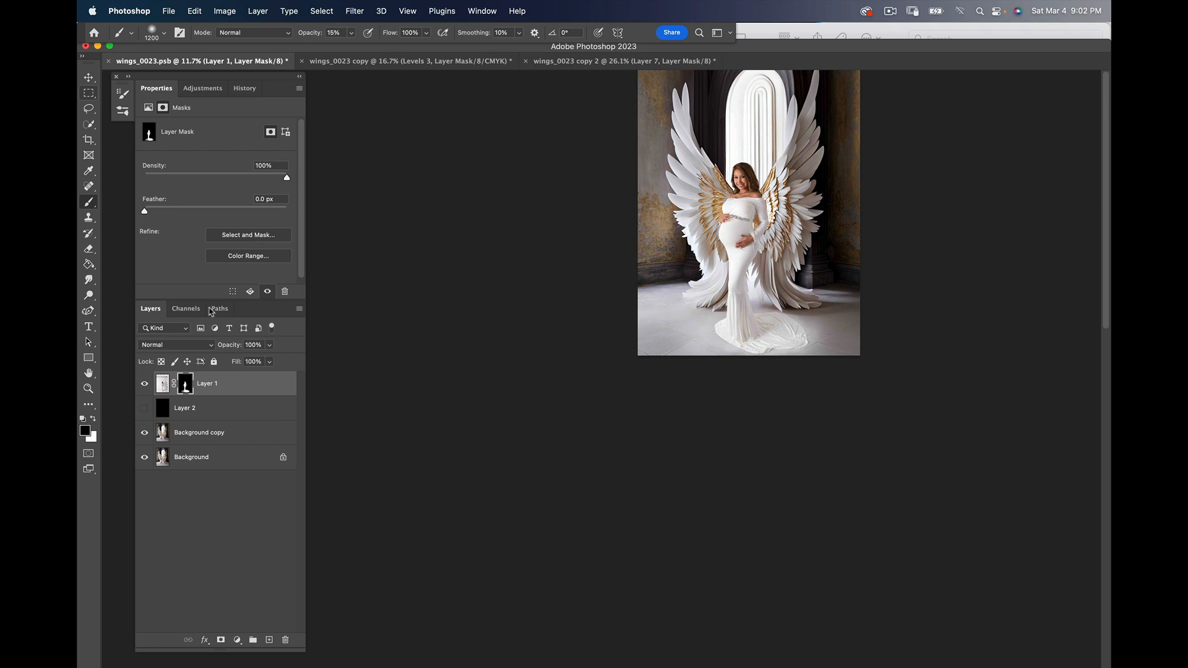
# Step: Add a Levels adjustment above Background copy, brighten its midtones to 1.74, and select its mask
pyautogui.click(247, 433)
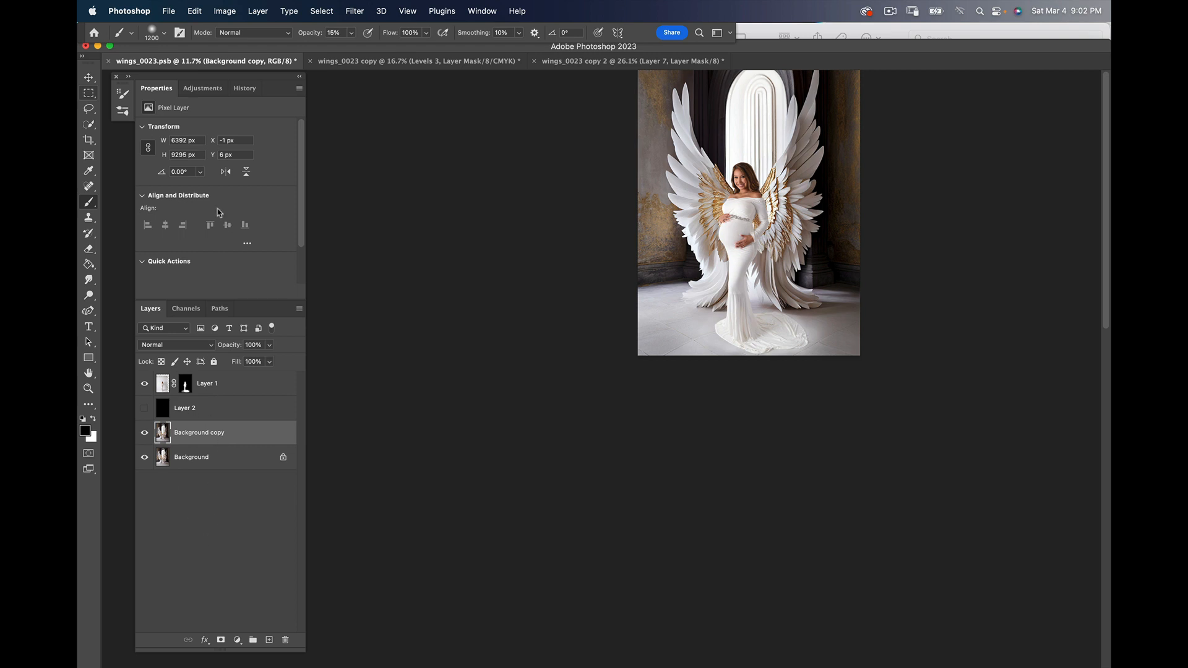
pyautogui.click(237, 641)
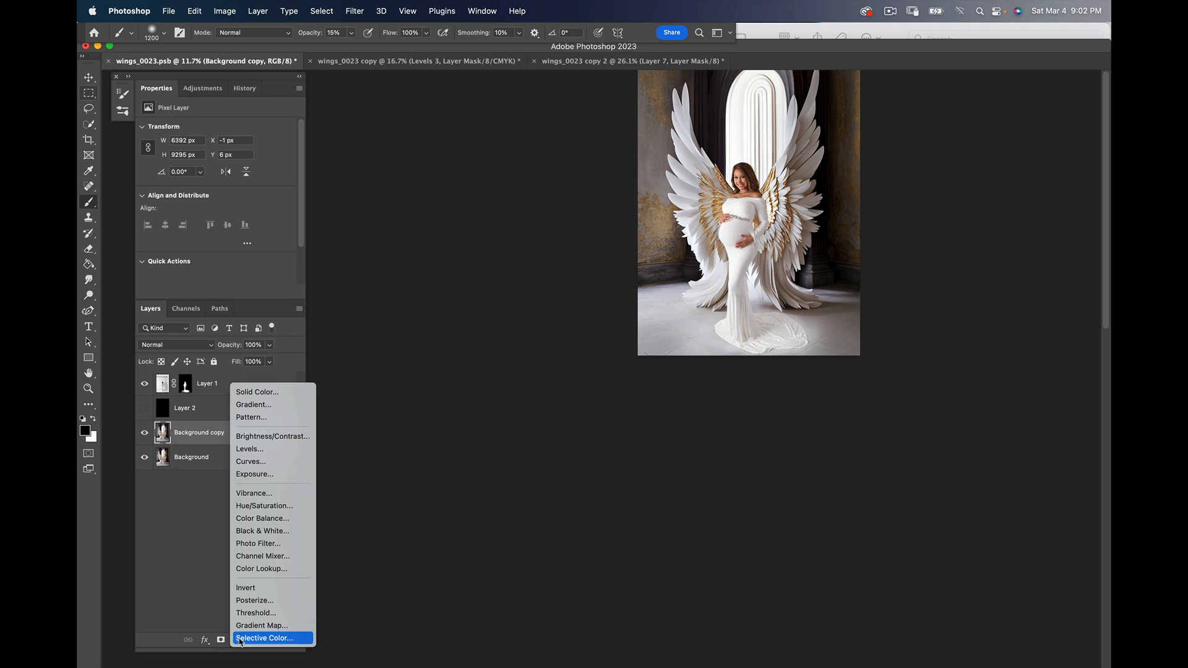
pyautogui.click(249, 448)
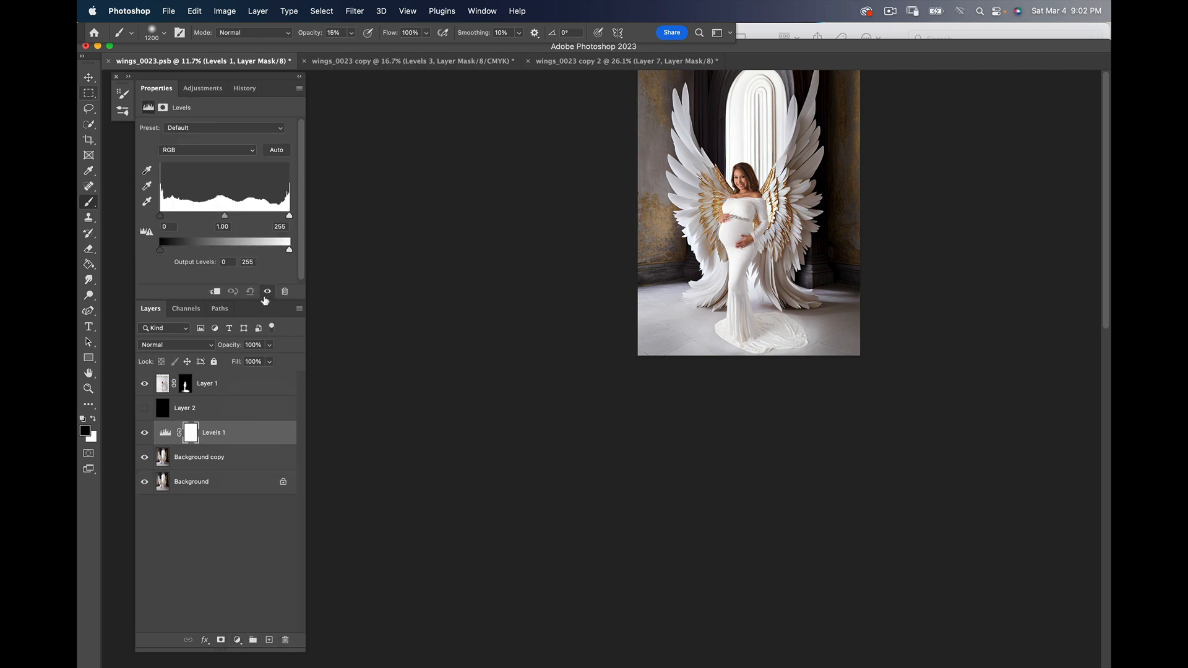
pyautogui.moveTo(224, 220); pyautogui.dragTo(199, 220)
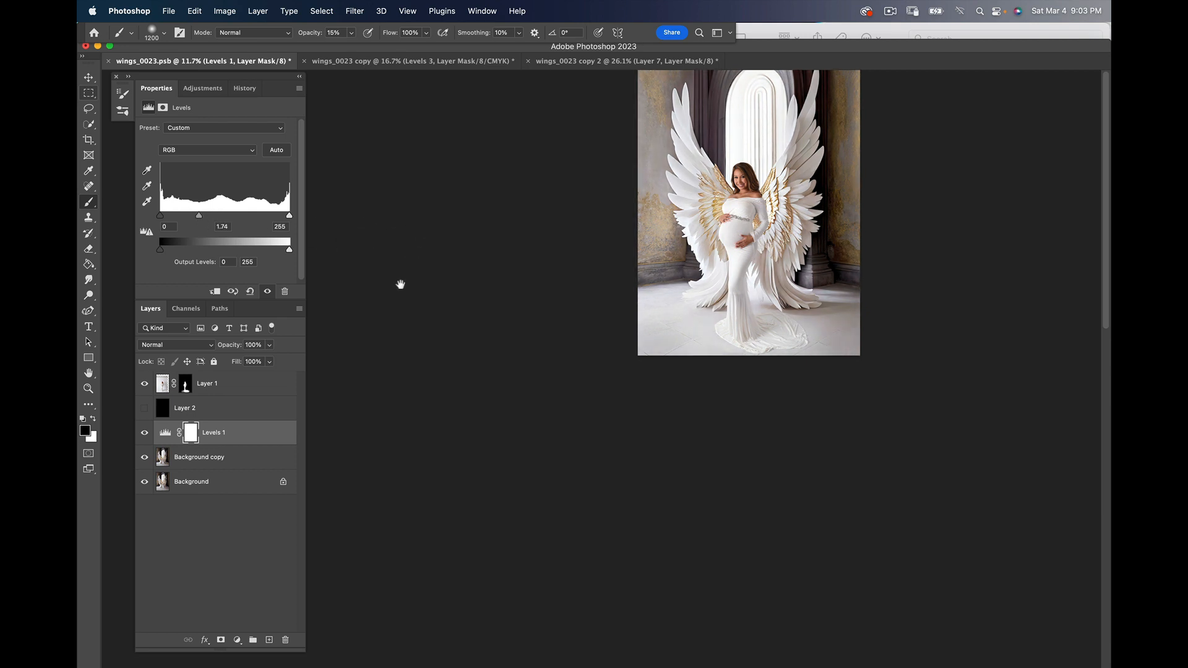
pyautogui.scroll(3, 380, 334)
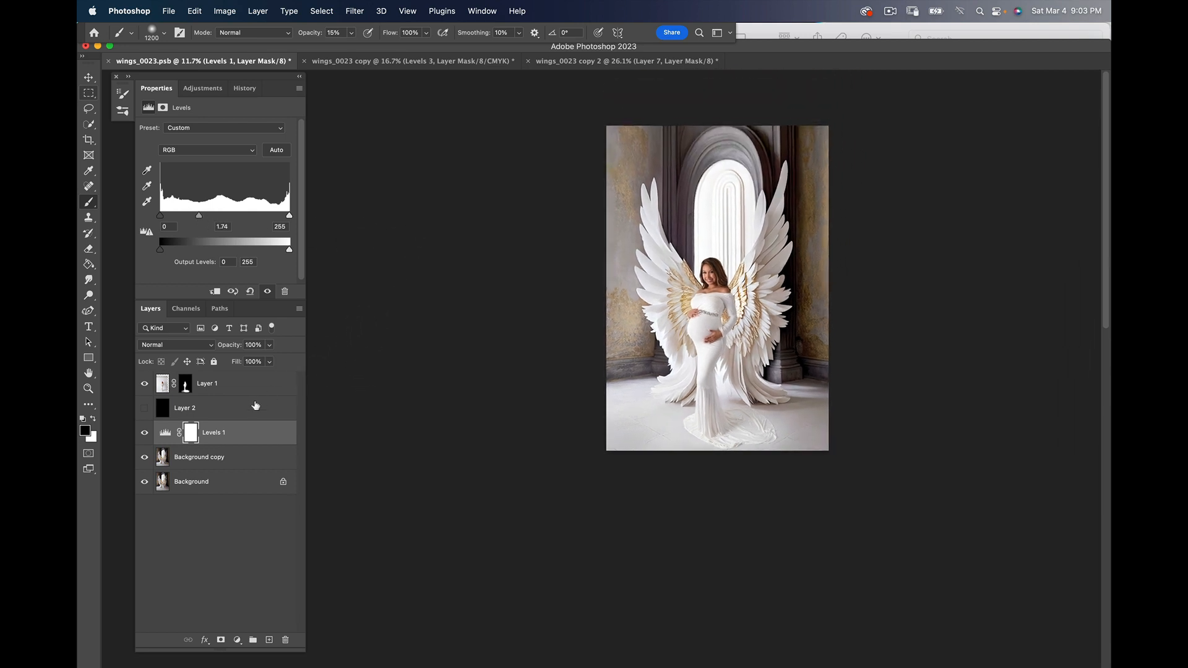
pyautogui.click(191, 437)
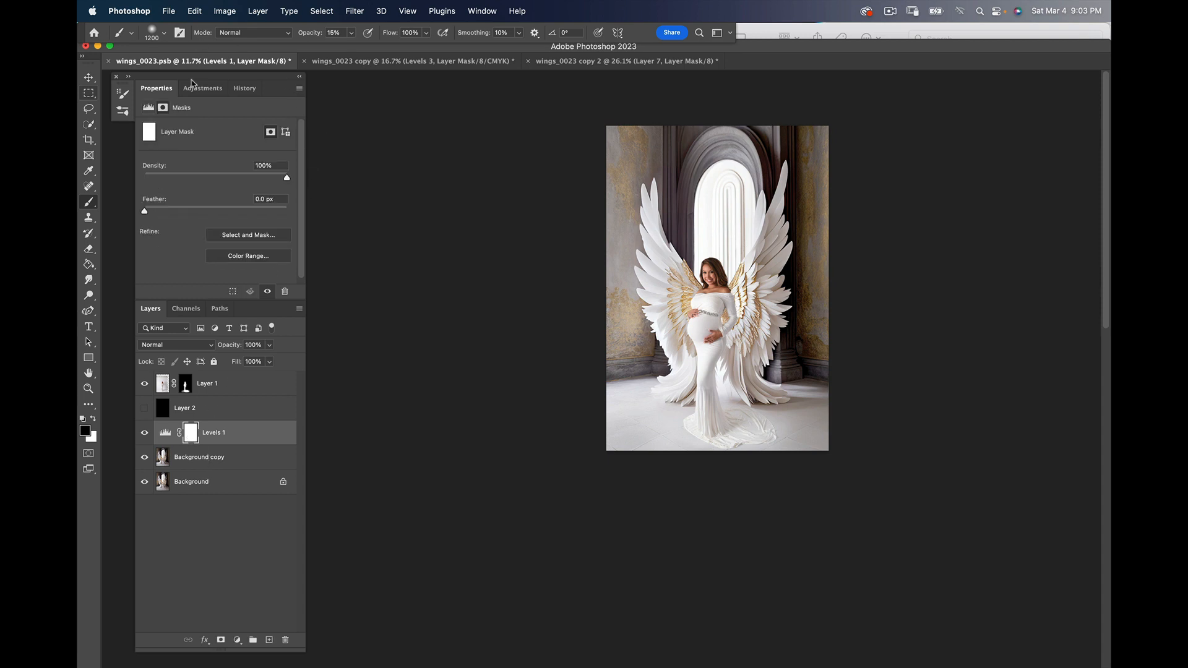
# Step: Invert the Levels 1 layer mask so the brightening is hidden across the whole backdrop
pyautogui.click(225, 11)
pyautogui.moveTo(253, 54)
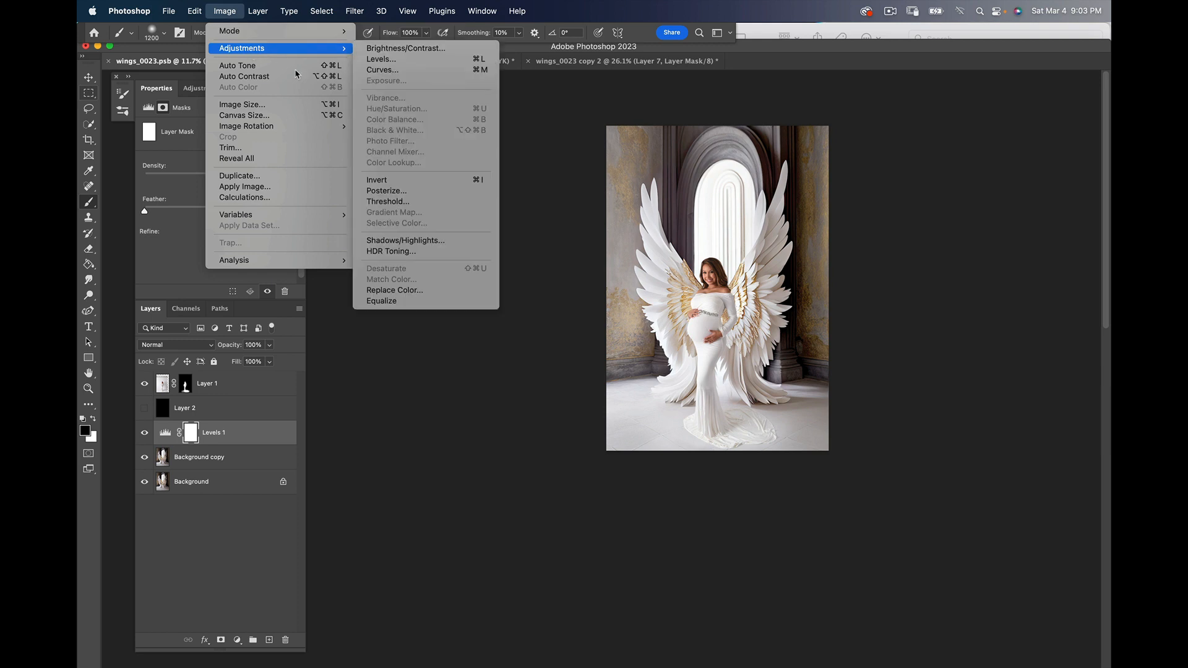
pyautogui.click(473, 184)
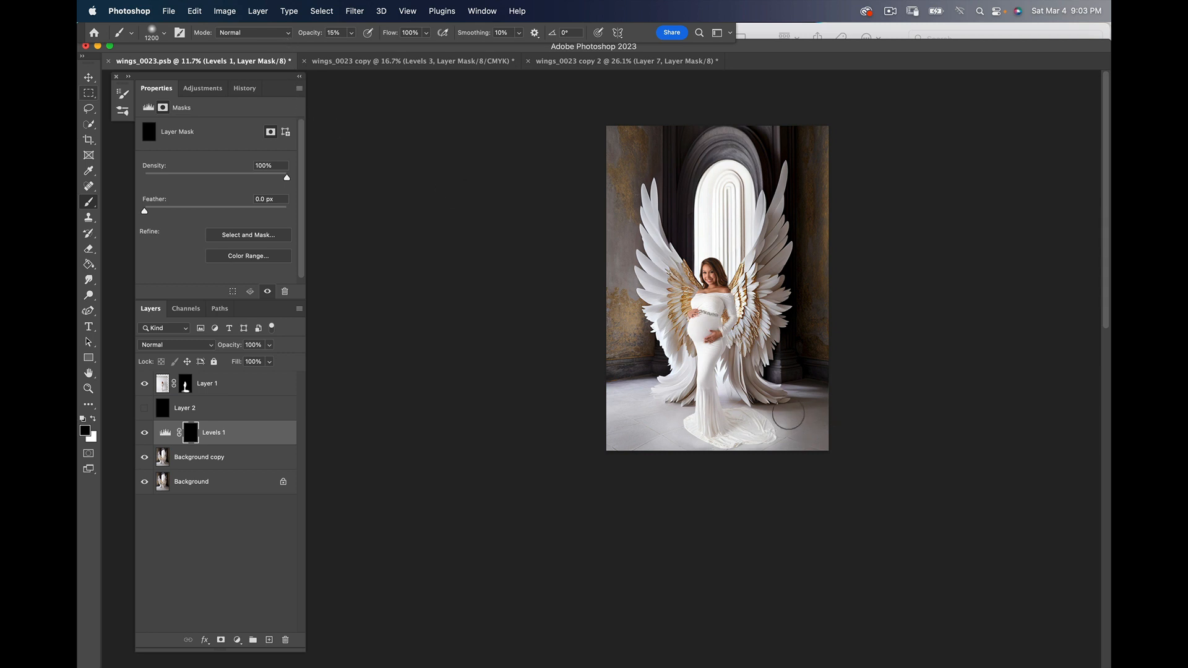
# Step: Paint the floor white on the Levels 1 mask with a soft Brush enlarged to 2600 px, raising its opacity to 75%
pyautogui.press(']')
pyautogui.press('x')
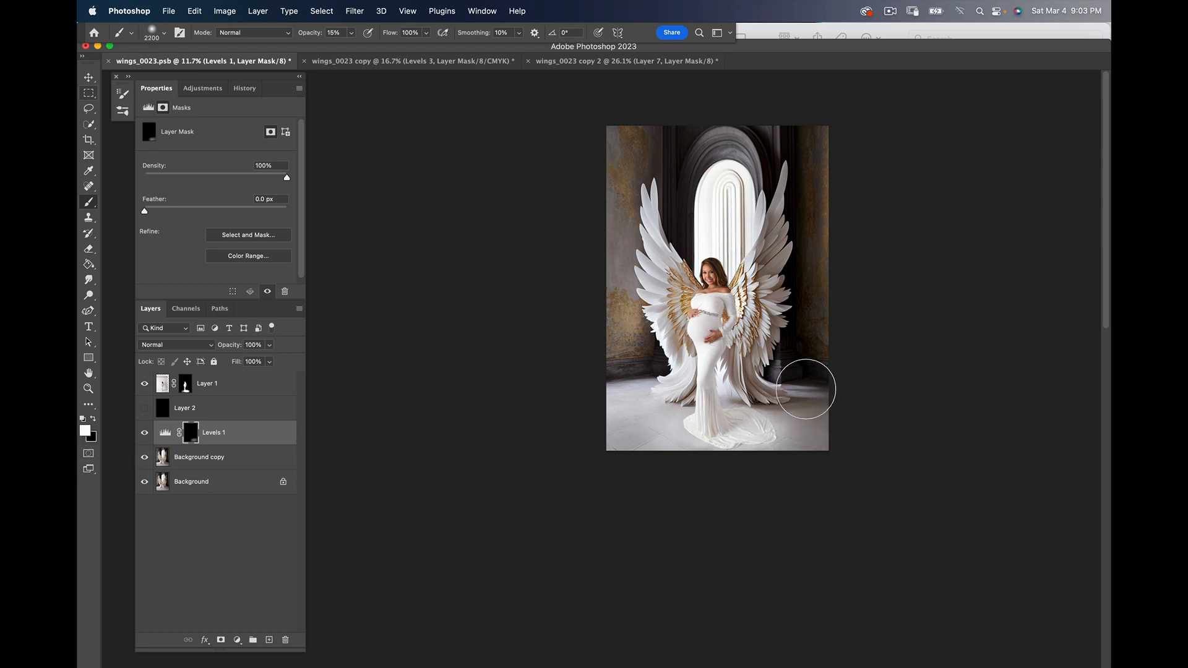
pyautogui.press(']')
pyautogui.press(']')
pyautogui.press(']')
pyautogui.press(']')
pyautogui.press(']')
pyautogui.press(']')
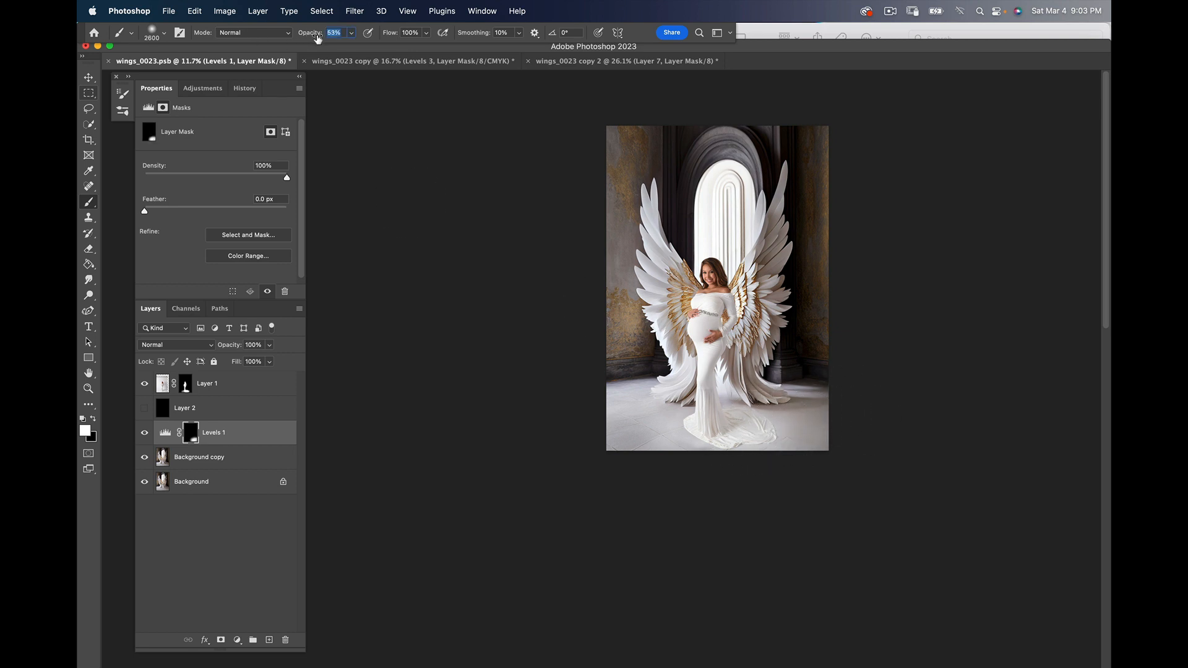
pyautogui.moveTo(325, 39); pyautogui.dragTo(327, 39)
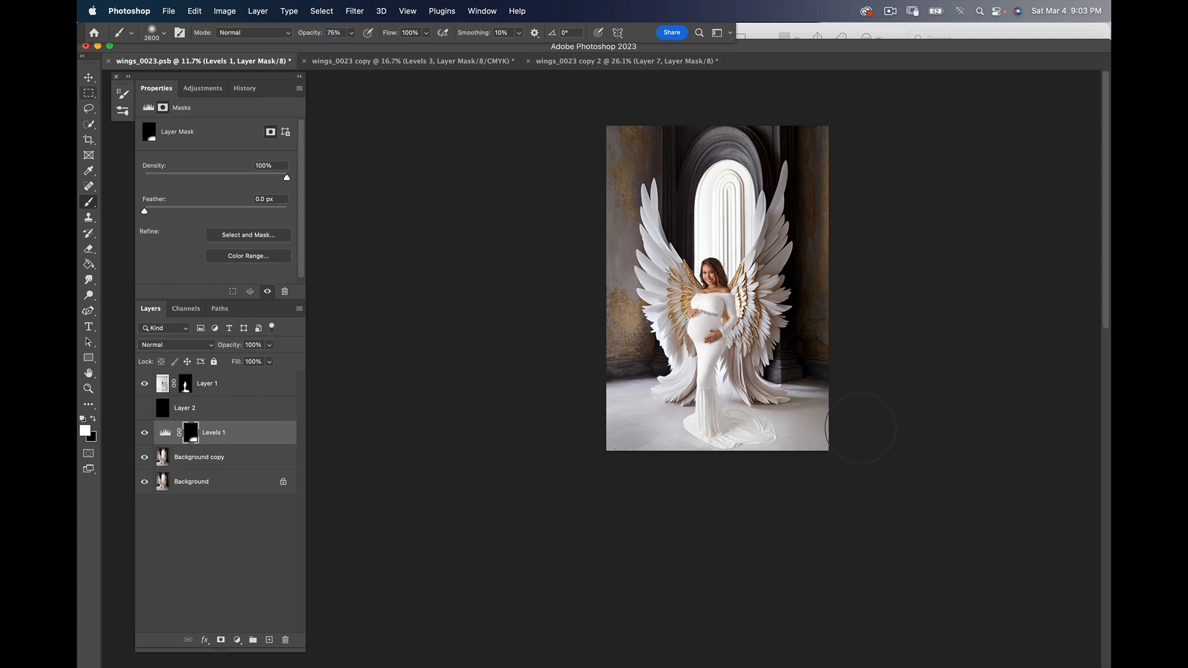
pyautogui.moveTo(808, 441)
pyautogui.mouseDown()
pyautogui.moveTo(644, 433)
pyautogui.moveTo(687, 438)
pyautogui.mouseUp()
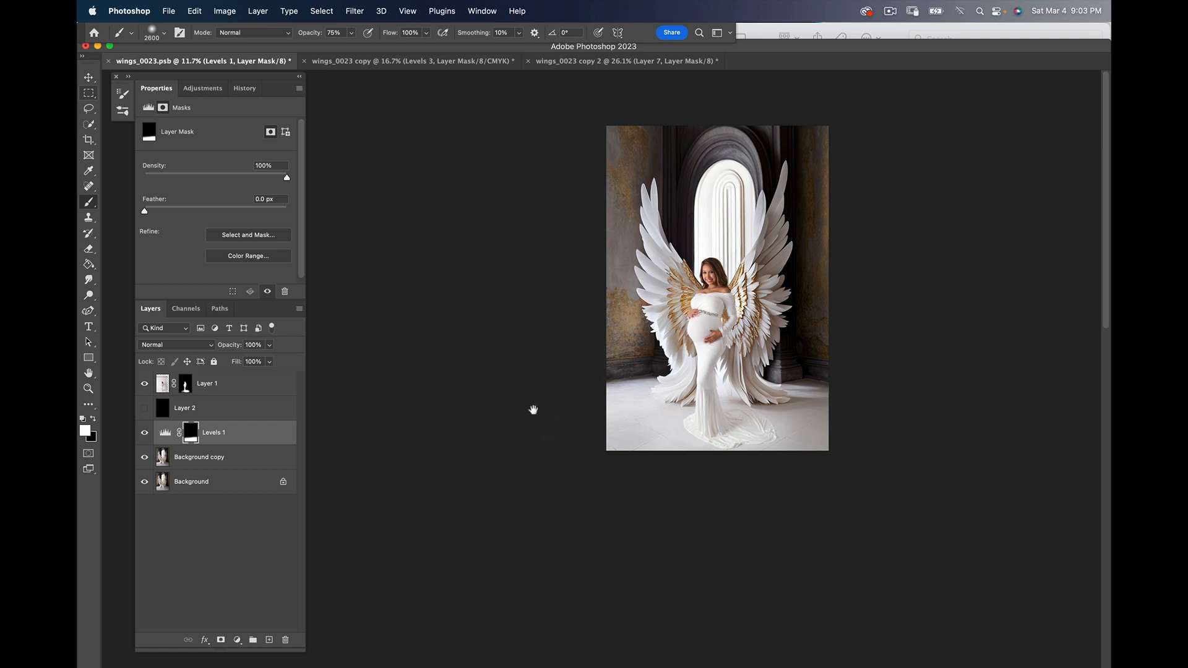
# Step: Hide Layer 1 so the whole pair of wings behind the woman is exposed
pyautogui.scroll(3, 533, 411)
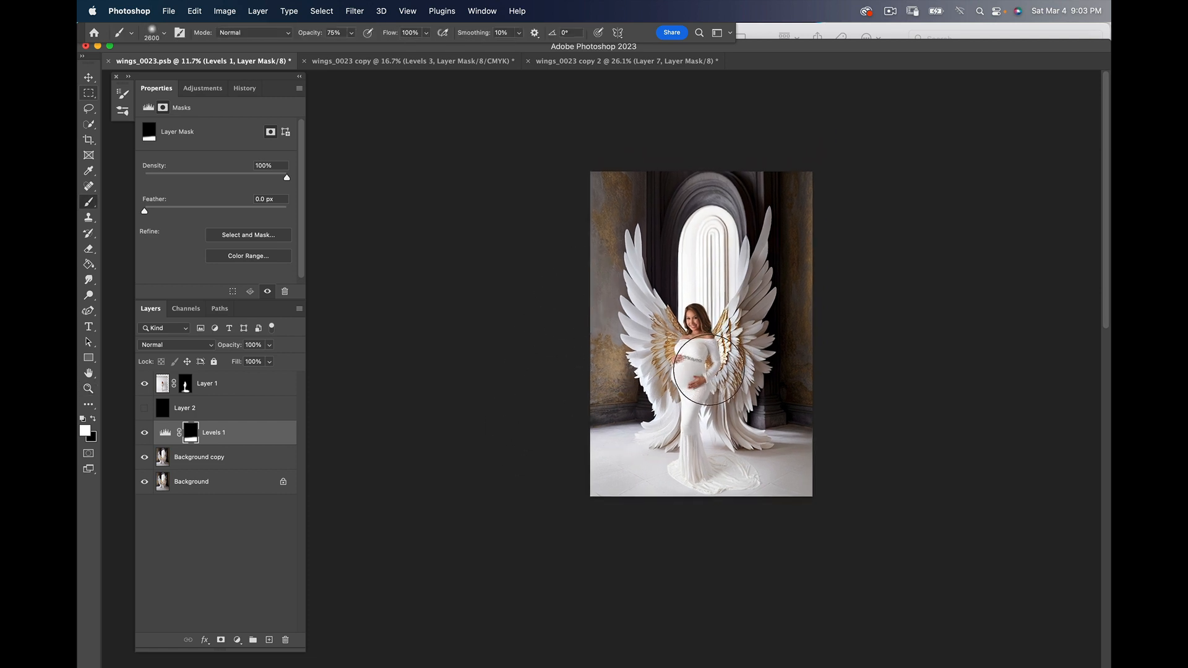
pyautogui.press('z')
pyautogui.moveTo(716, 365); pyautogui.dragTo(795, 351)
pyautogui.moveTo(646, 365); pyautogui.dragTo(670, 382)
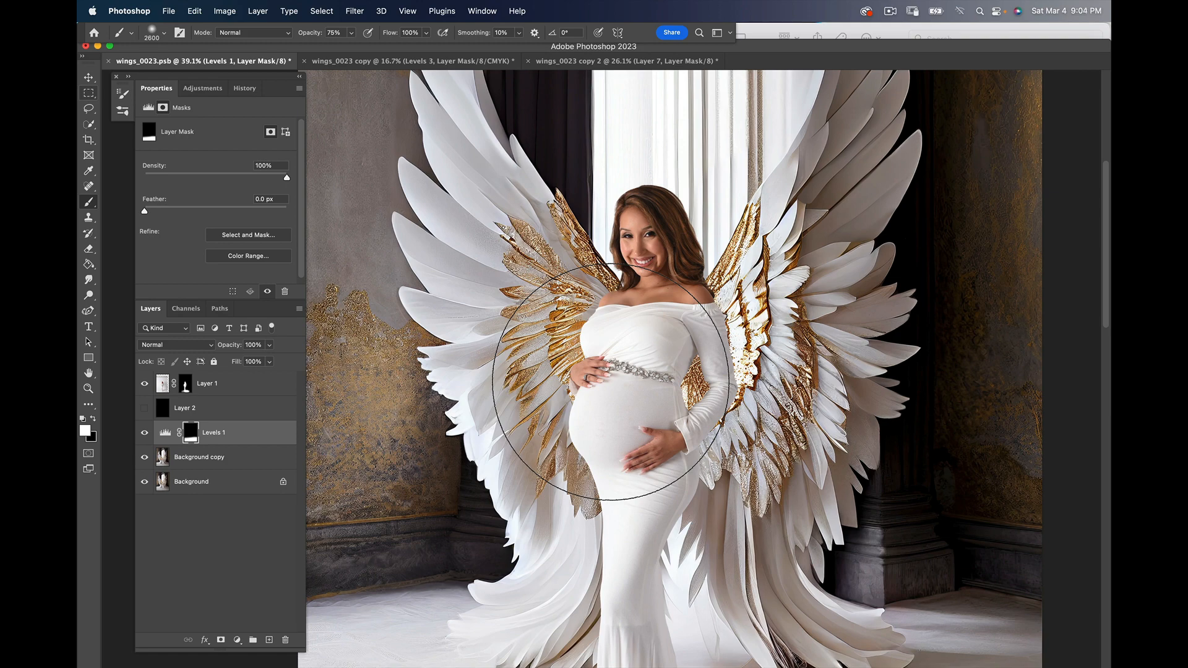
pyautogui.click(144, 385)
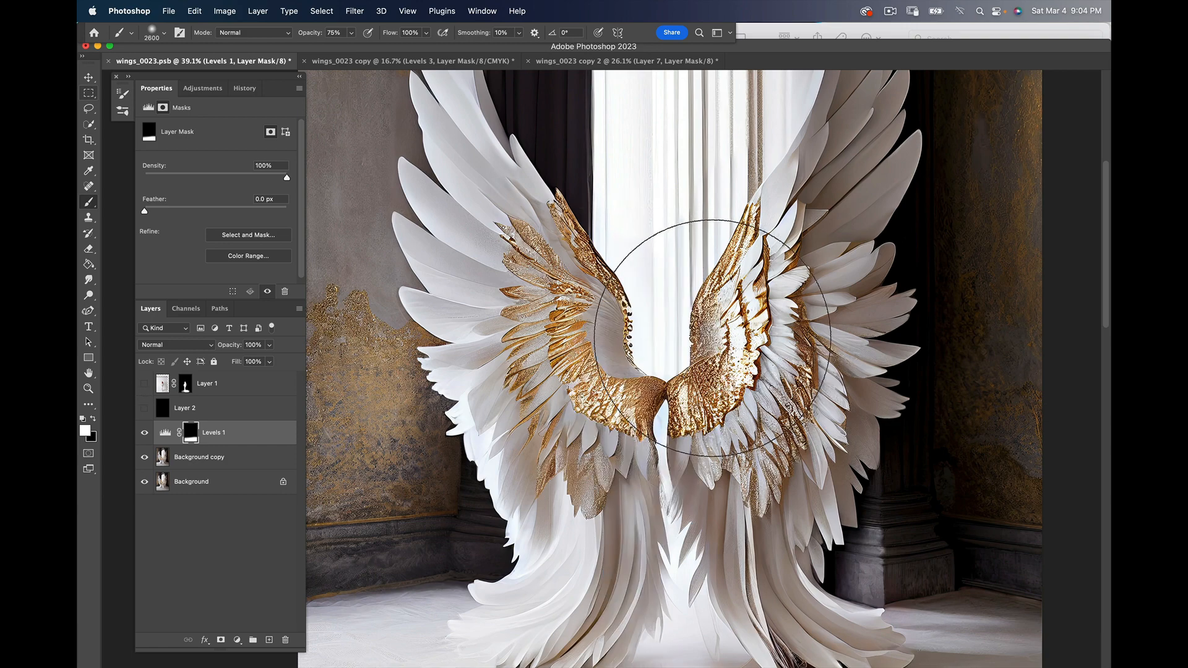
pyautogui.press('super+space')
pyautogui.moveTo(732, 327); pyautogui.dragTo(683, 332)
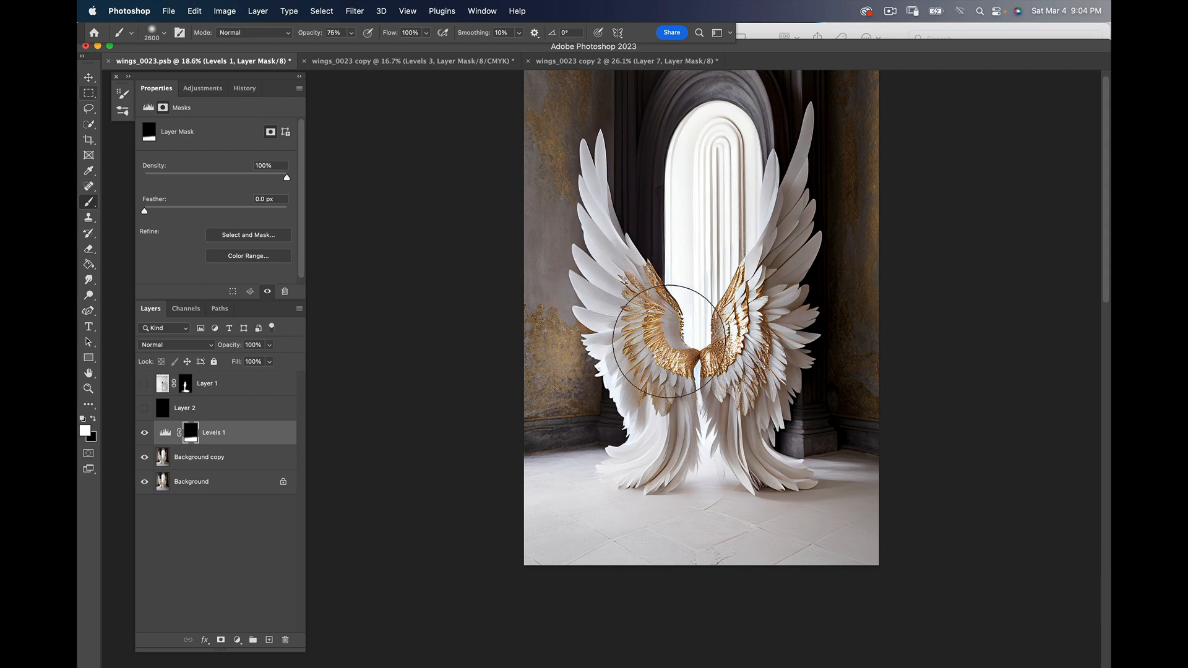
# Step: Quick-select the left wing's inner gold feathers on Background copy, subtract the excess below, and copy the selection to a new layer
pyautogui.click(174, 464)
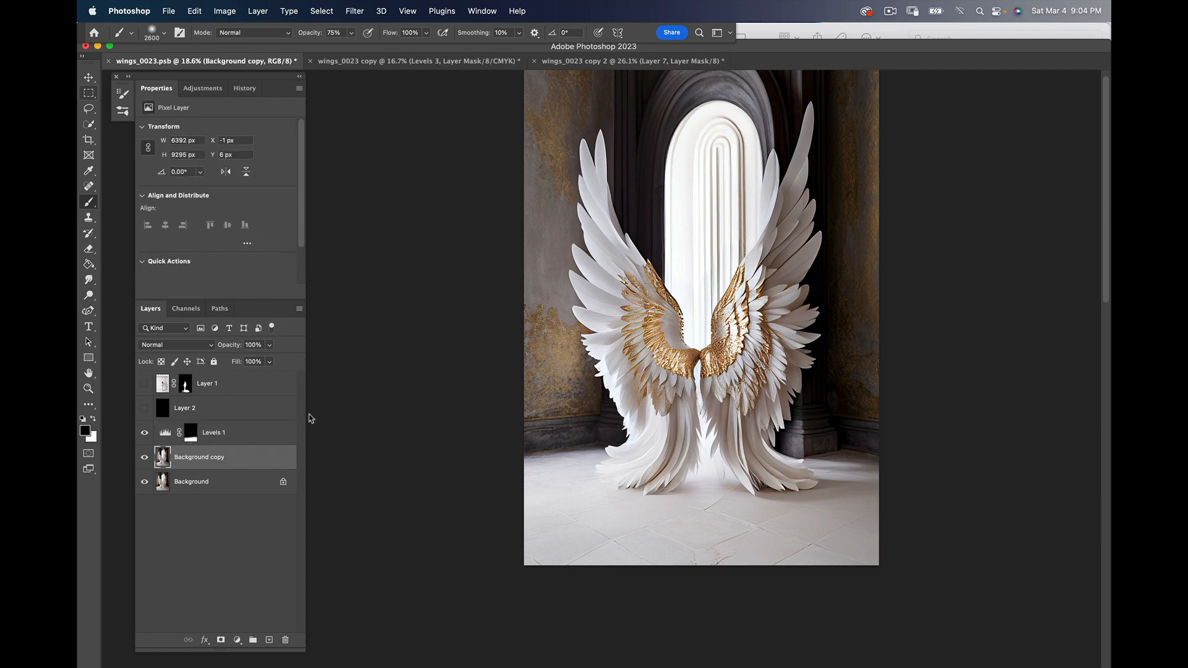
pyautogui.click(89, 125)
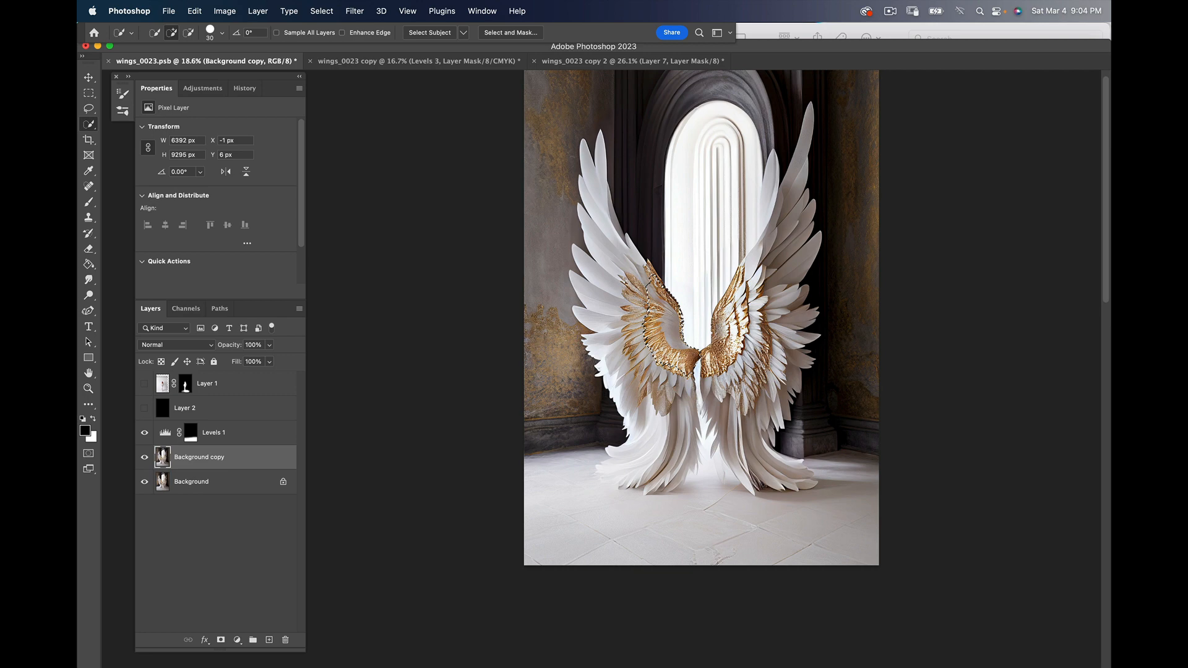
pyautogui.press('alt')
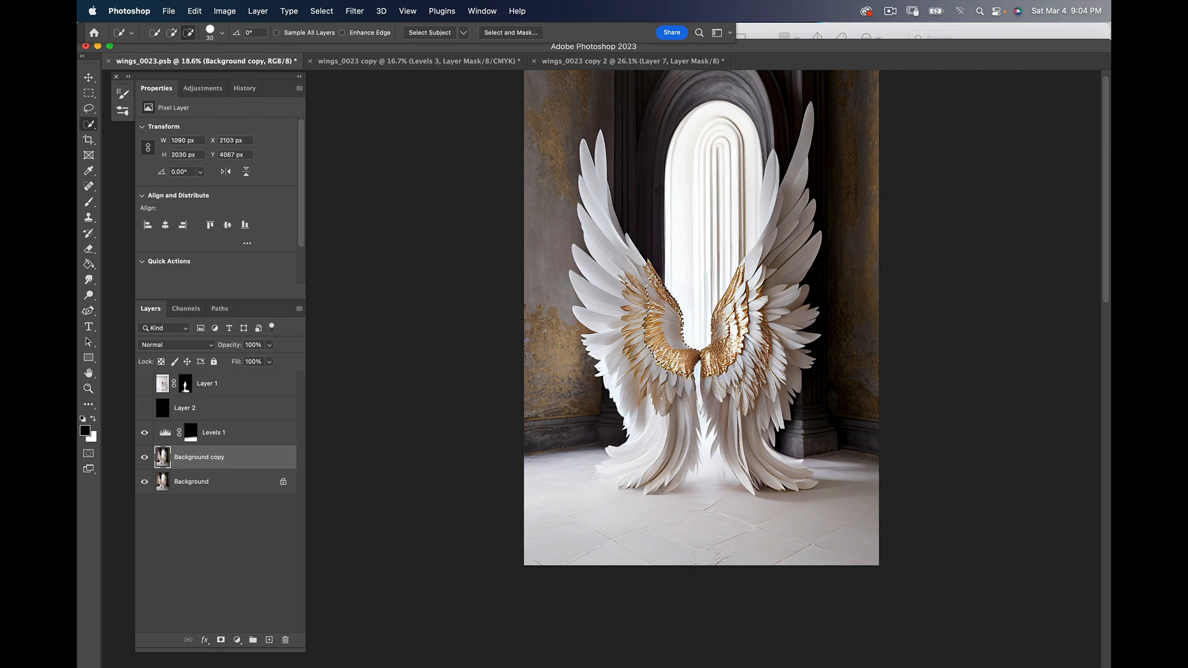
pyautogui.keyDown('alt'); pyautogui.click(650, 405); pyautogui.keyUp('alt')
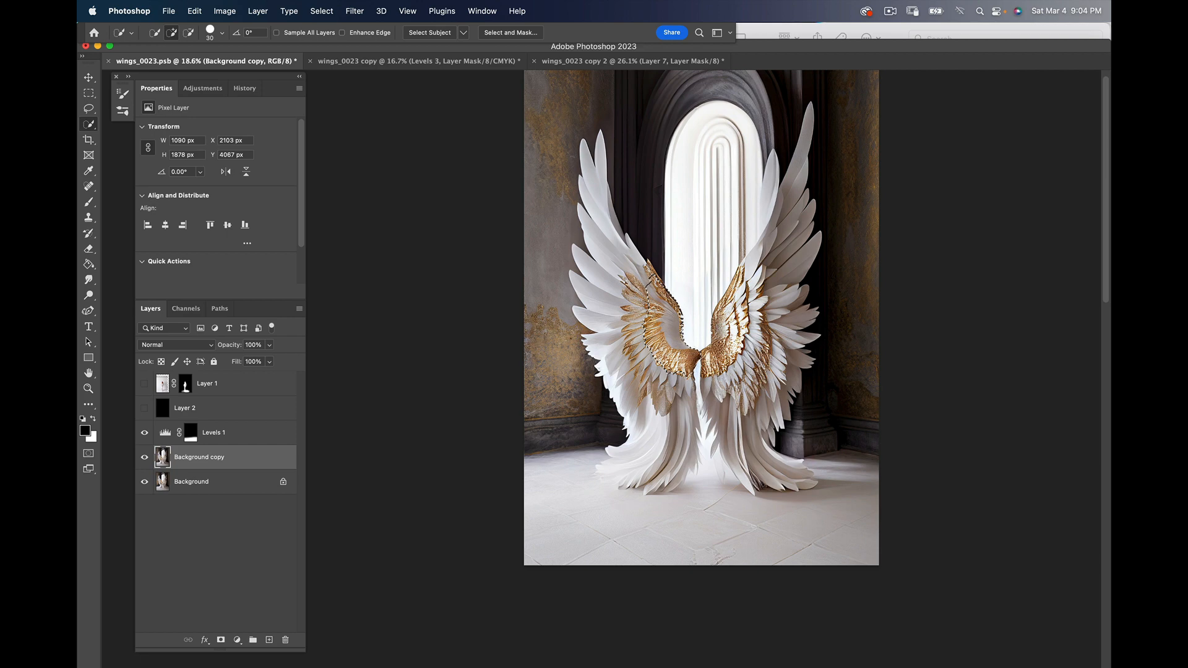
pyautogui.click(259, 12)
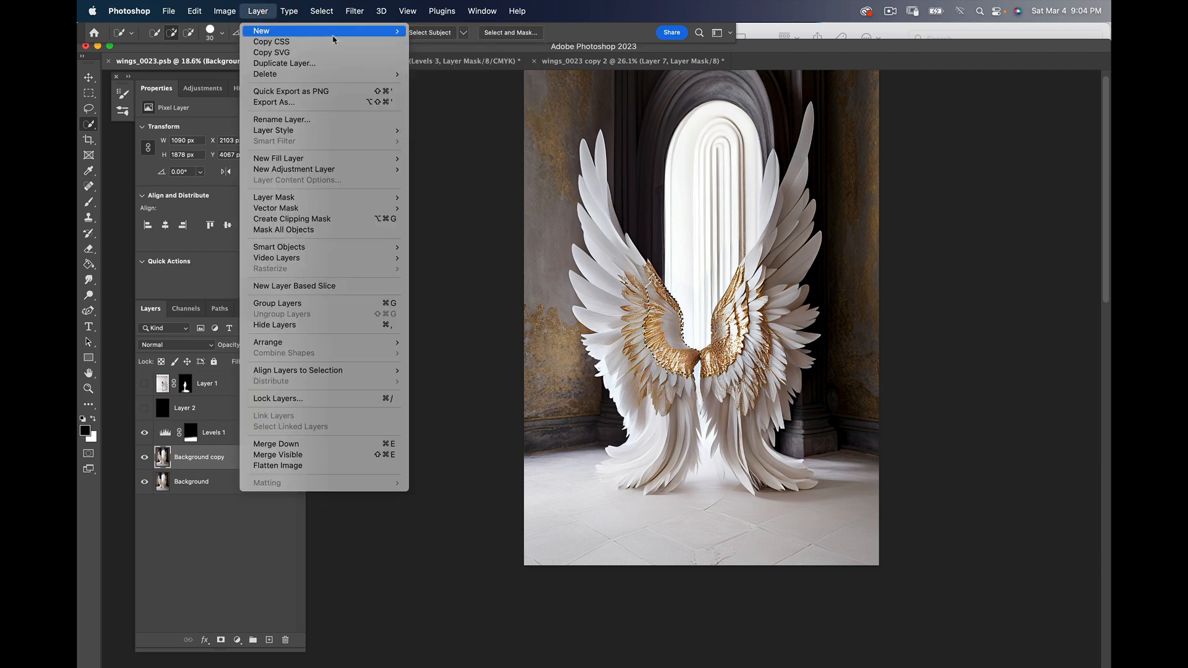
pyautogui.moveTo(385, 35)
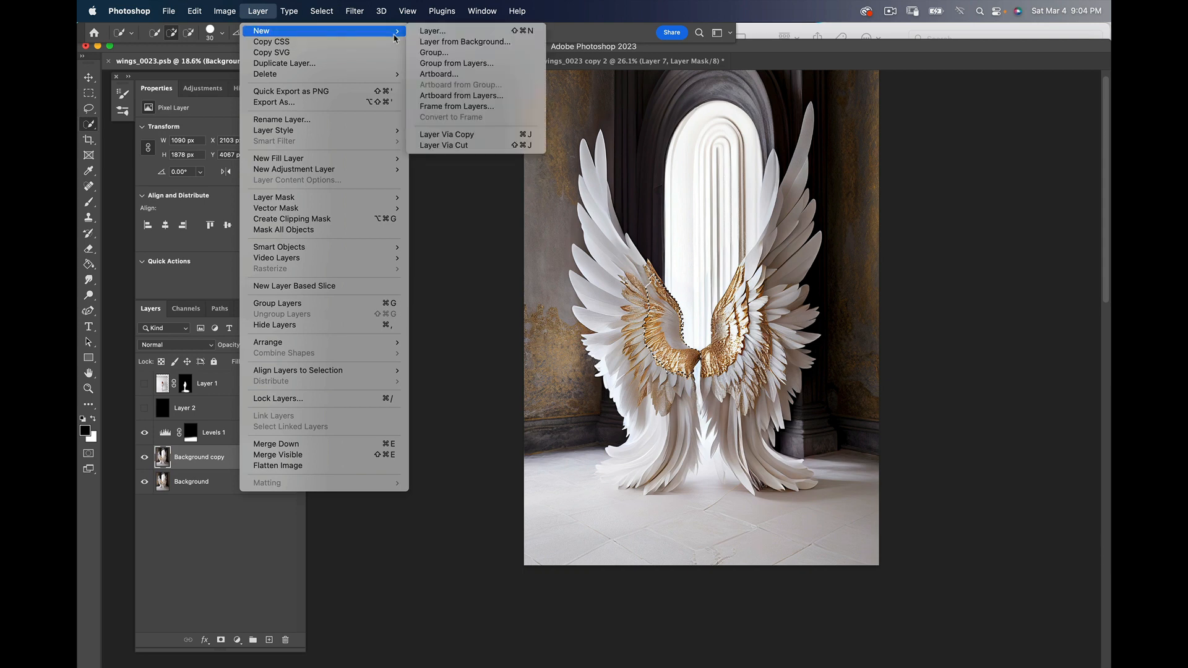
pyautogui.click(530, 136)
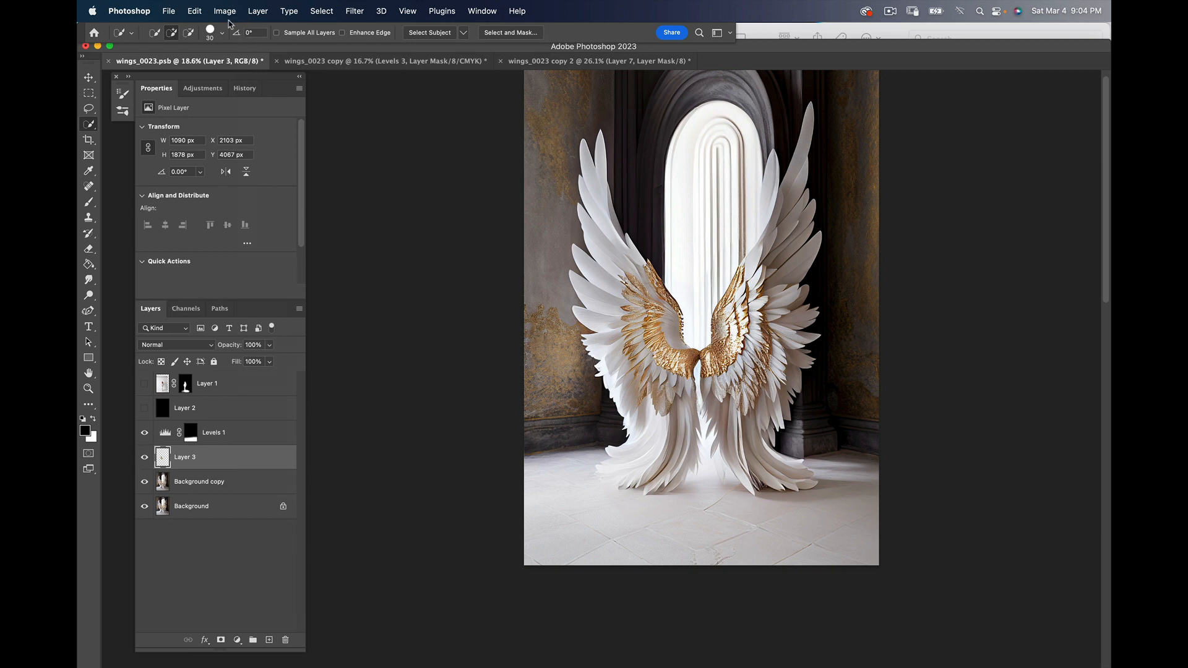
# Step: Flip Layer 3's copied feathers horizontally about their right edge and position them over the right wing's inner gold area
pyautogui.click(196, 13)
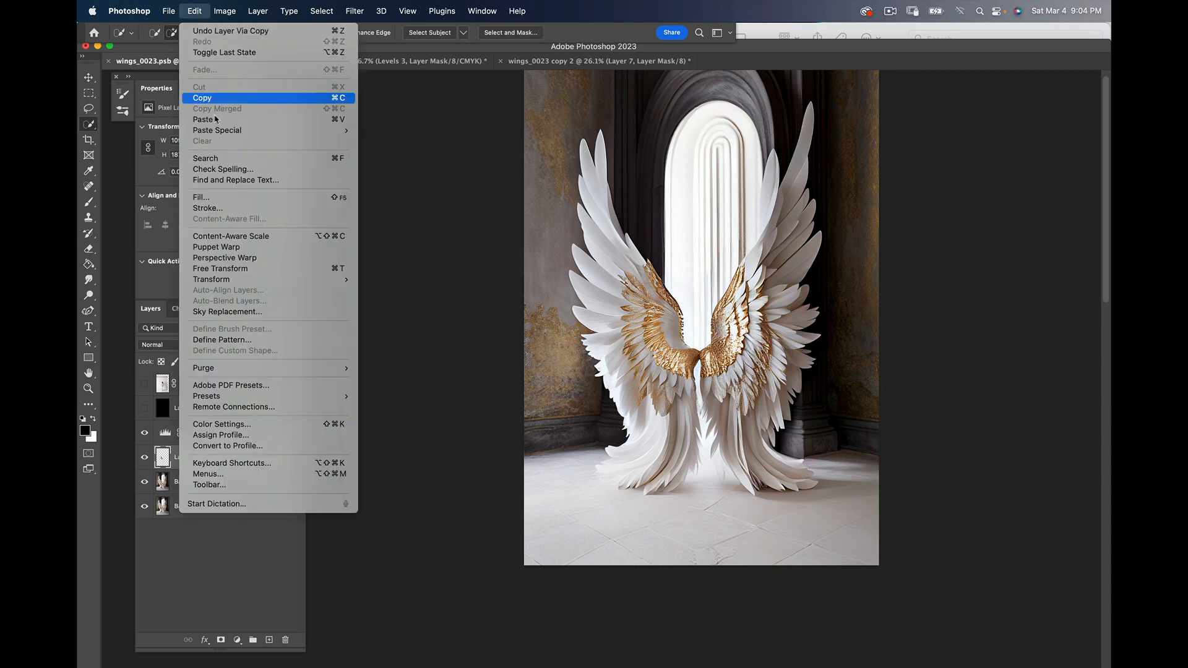
pyautogui.click(297, 269)
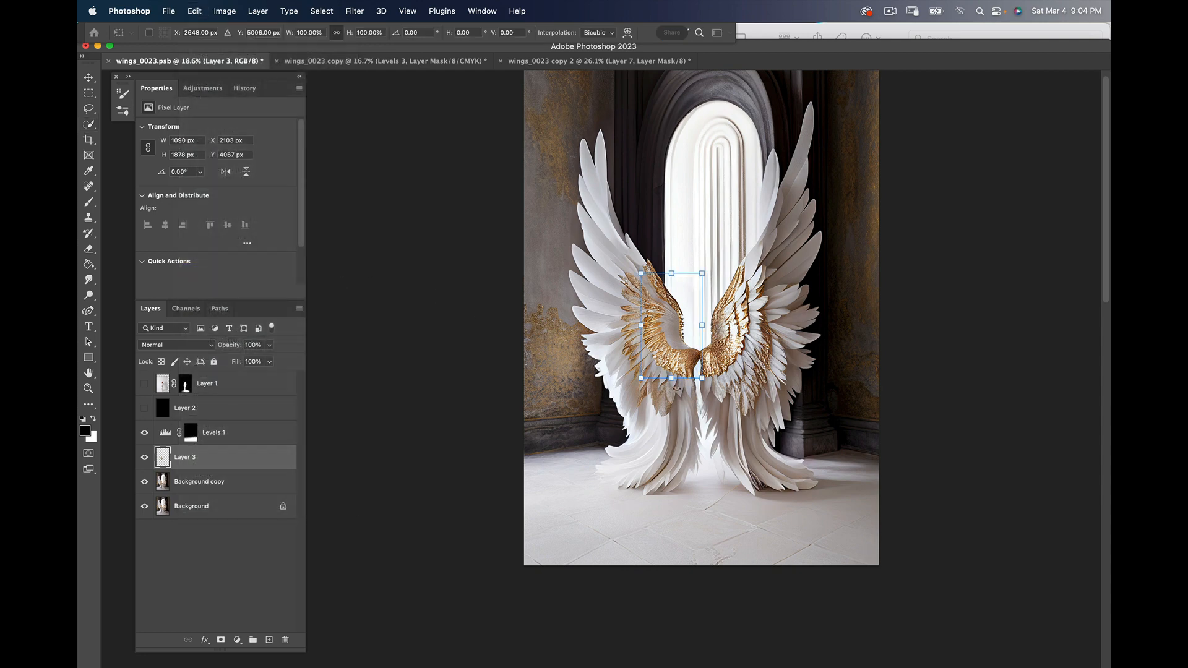
pyautogui.click(149, 34)
pyautogui.moveTo(672, 326); pyautogui.dragTo(703, 326)
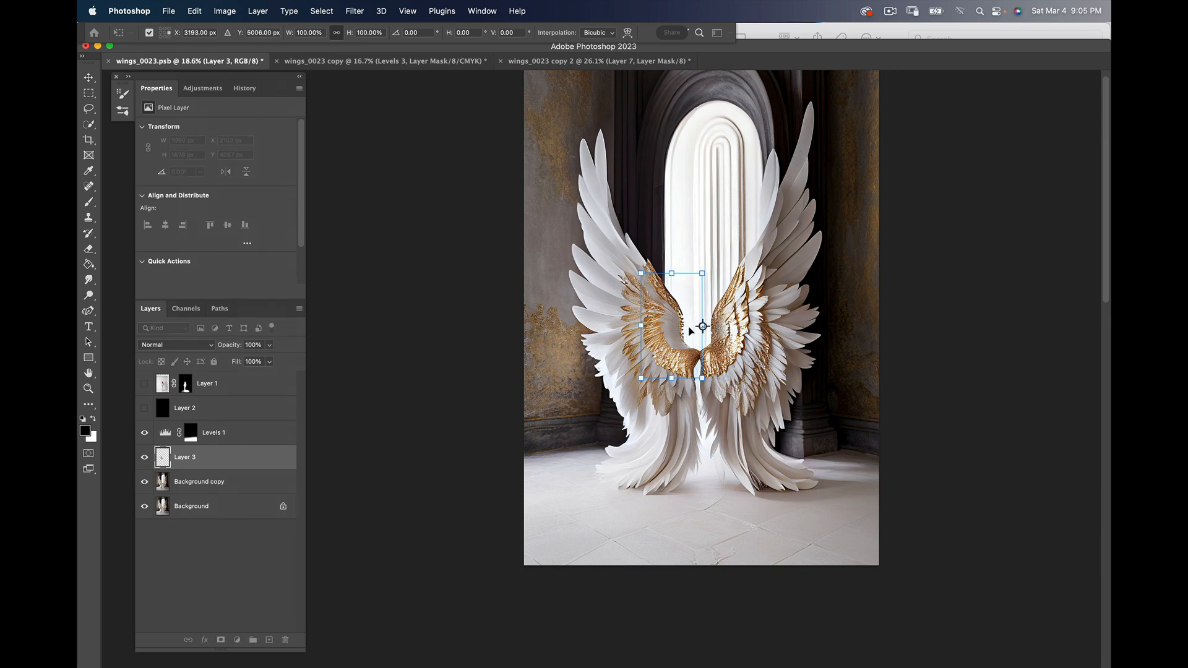
pyautogui.rightClick(670, 343)
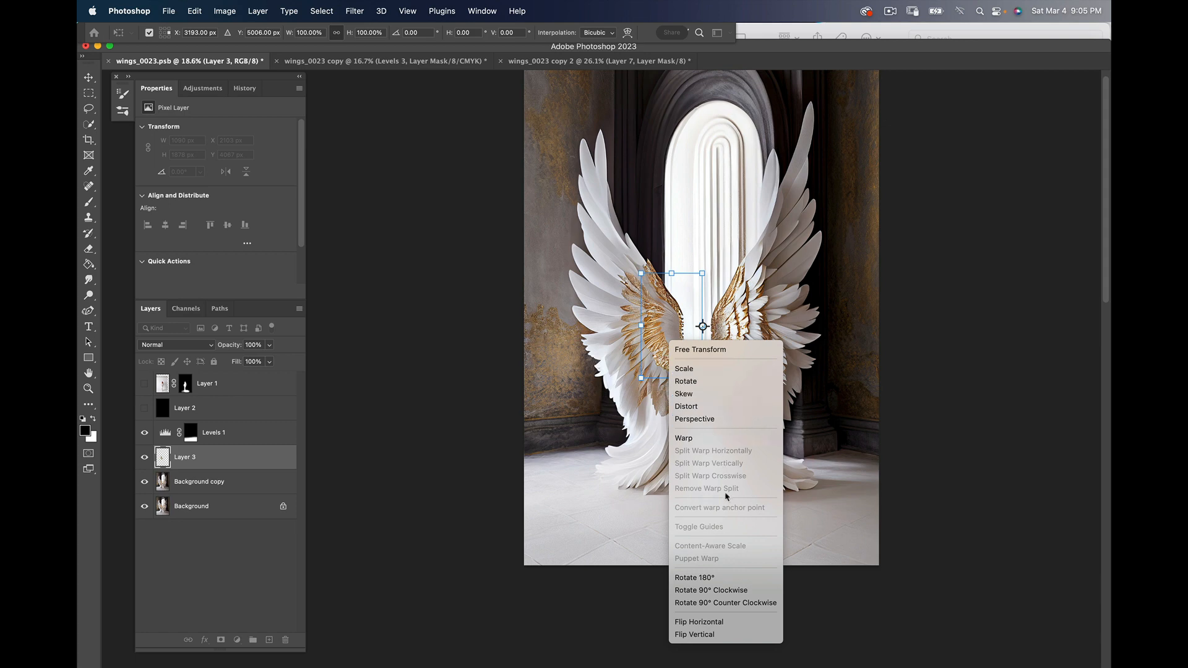
pyautogui.click(708, 621)
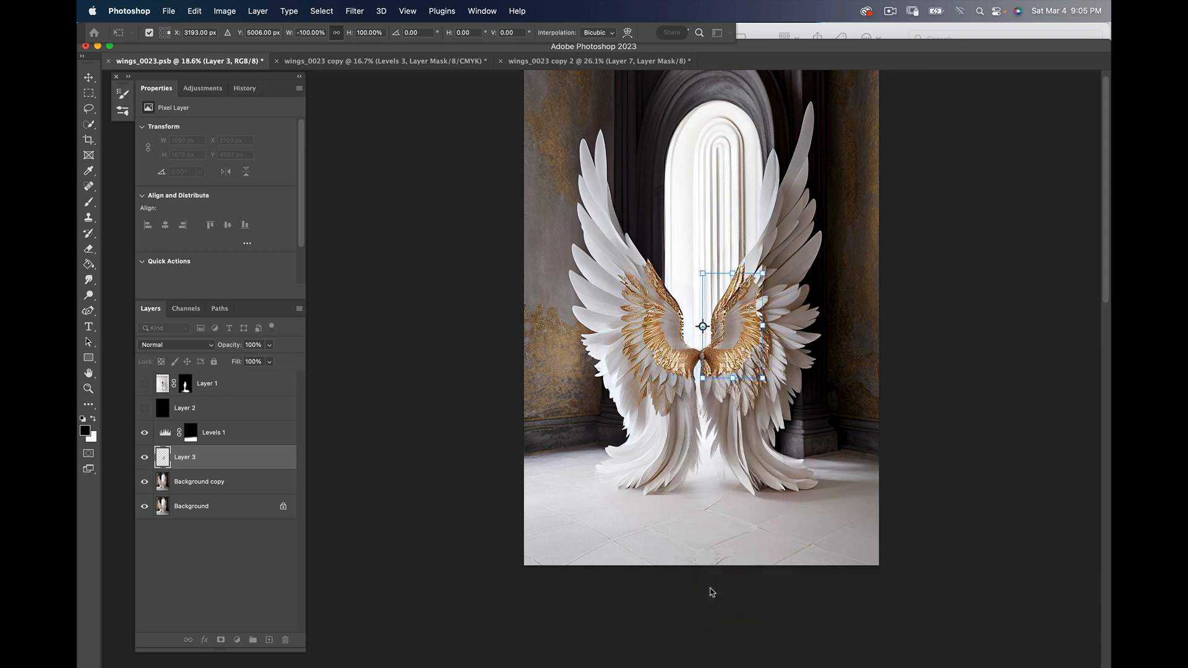
pyautogui.moveTo(743, 351); pyautogui.dragTo(732, 349)
pyautogui.press('Return')
pyautogui.press('w')
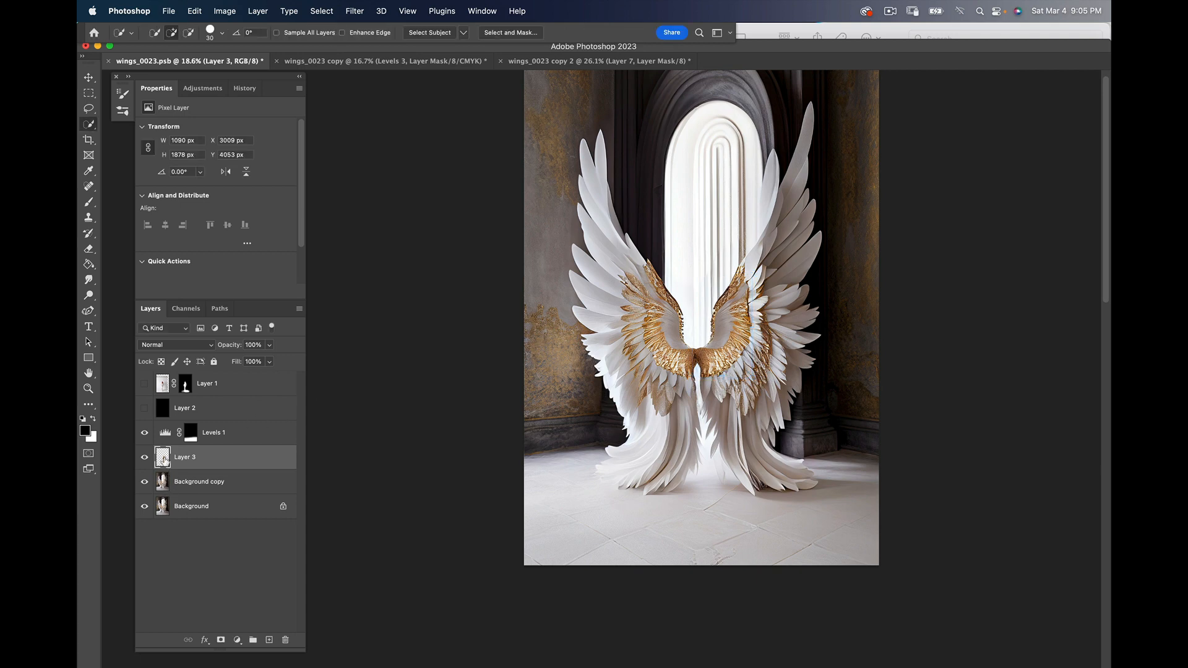
# Step: Show Layer 1 again and add a white layer mask to Layer 3
pyautogui.click(144, 384)
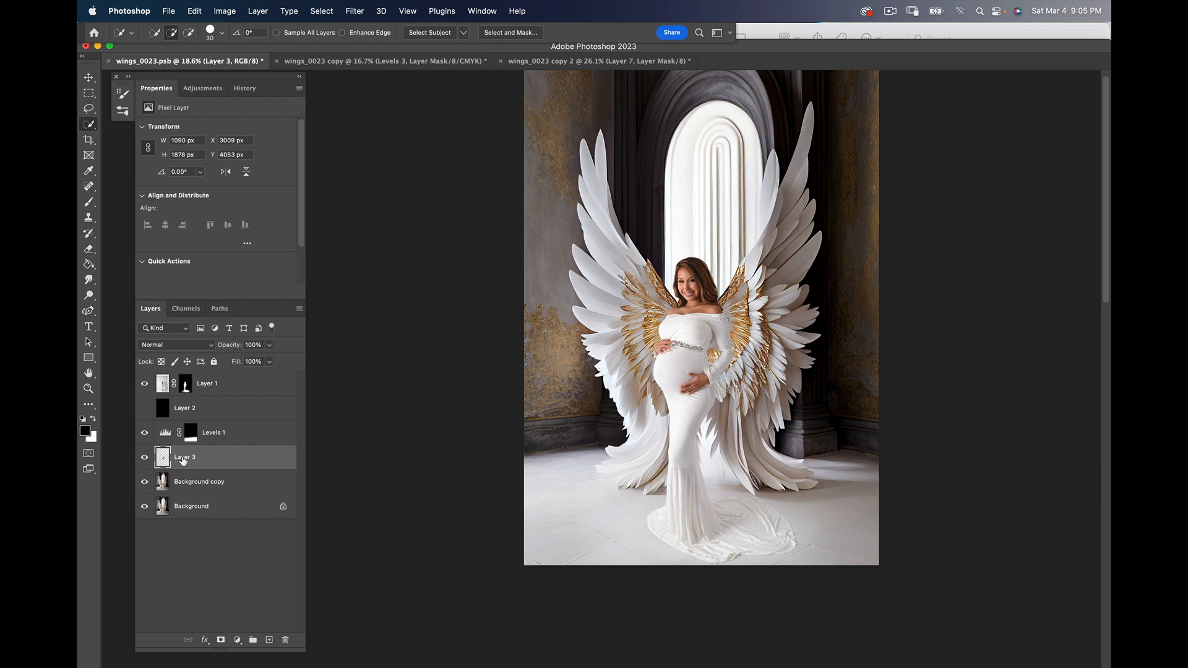
pyautogui.click(221, 641)
pyautogui.press('z')
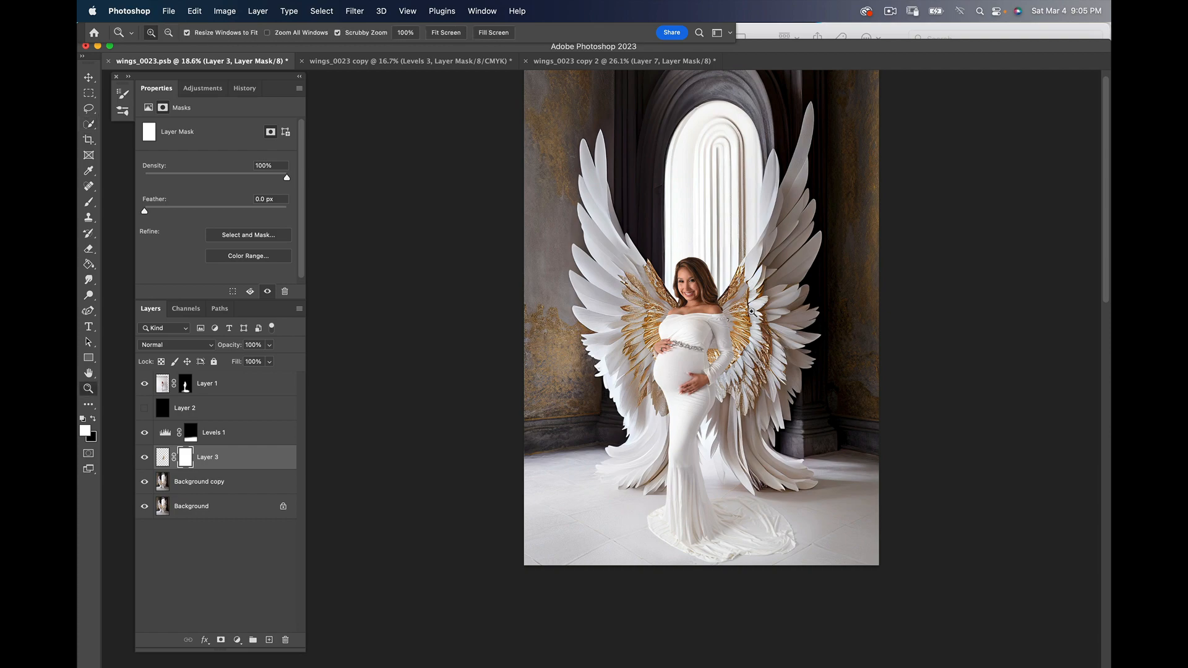
pyautogui.moveTo(752, 313)
pyautogui.mouseDown()
pyautogui.moveTo(817, 298)
pyautogui.moveTo(750, 327)
pyautogui.mouseUp()
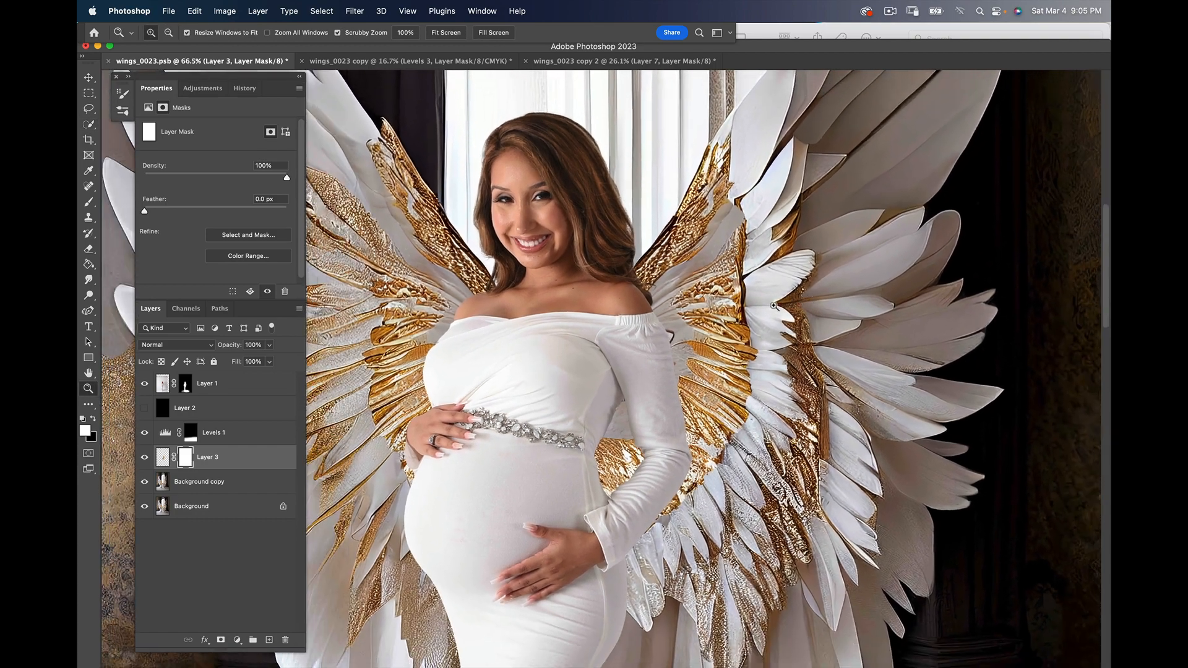
# Step: Paint away the outer edge of the mirrored gold feathers on Layer 3's mask with a 600 px black Brush at 75% opacity
pyautogui.press('b')
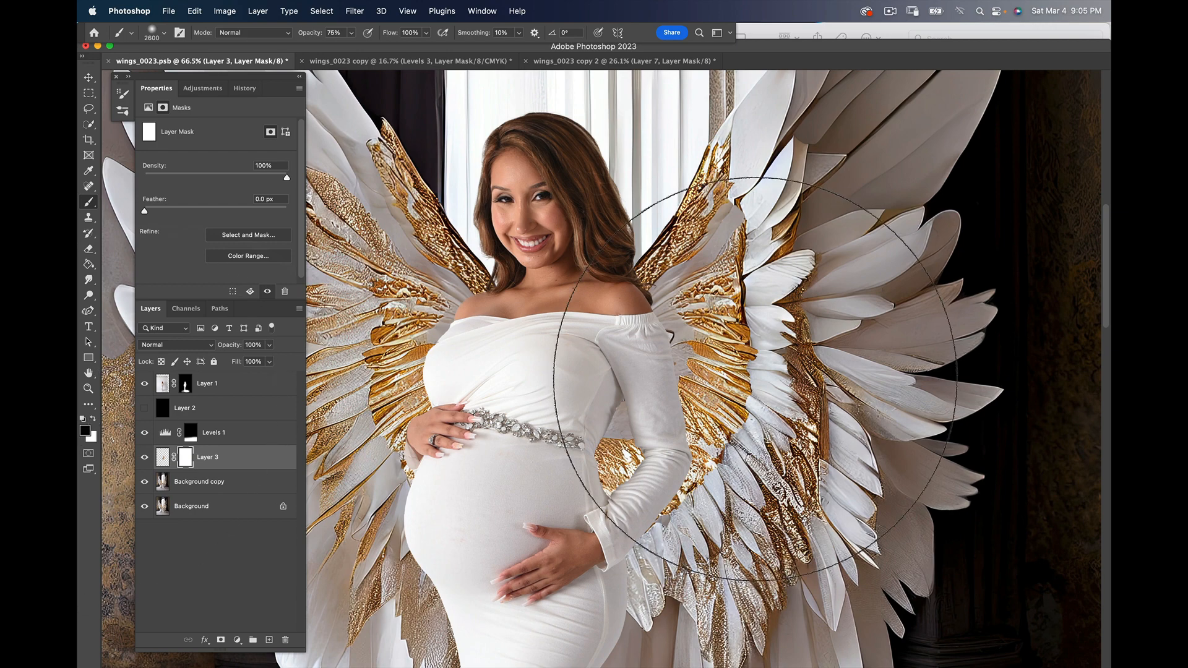
pyautogui.press('x')
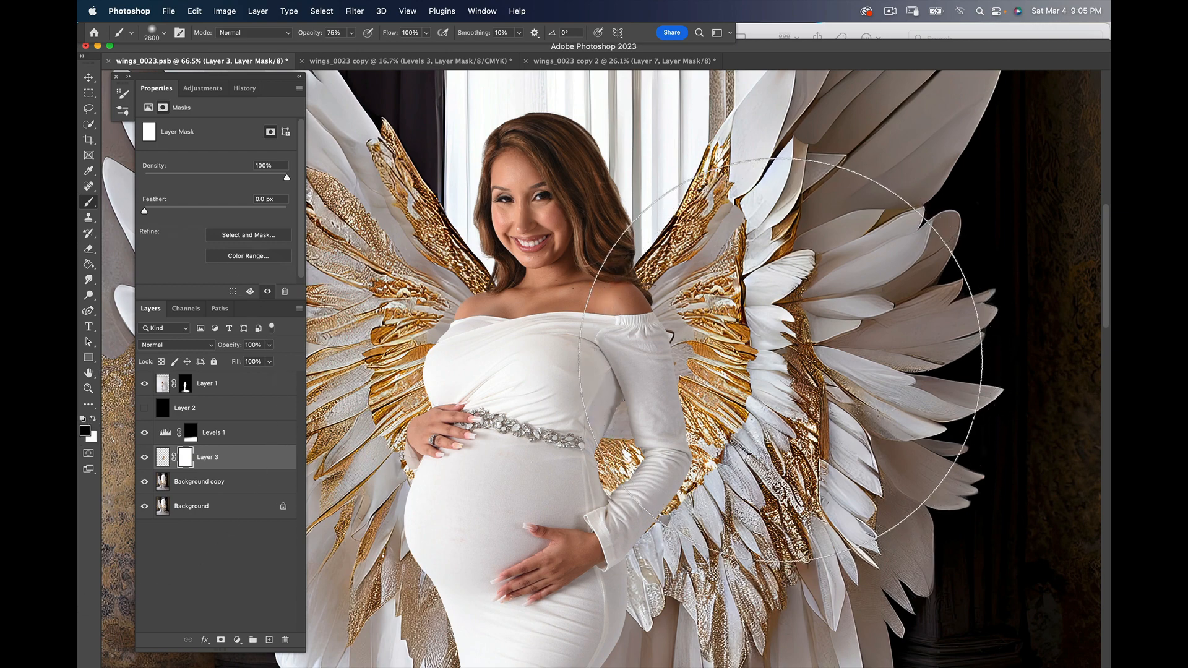
pyautogui.press('[')
pyautogui.press('[')
pyautogui.press('[')
pyautogui.press('[')
pyautogui.press('[')
pyautogui.press('[')
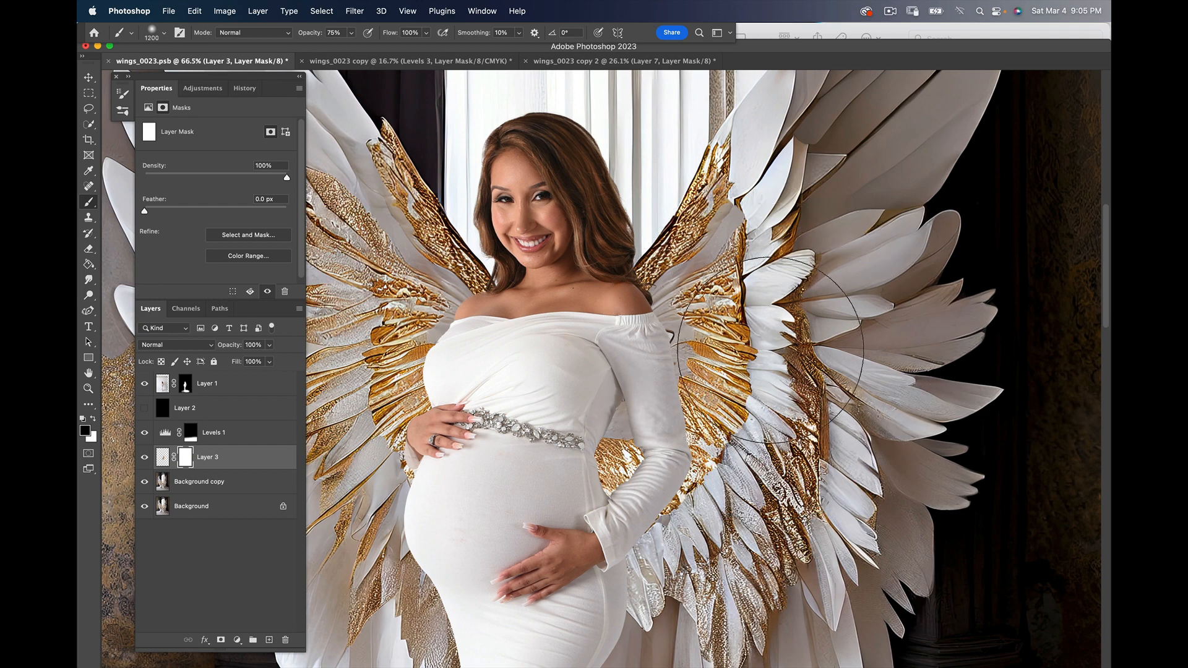
pyautogui.press('[')
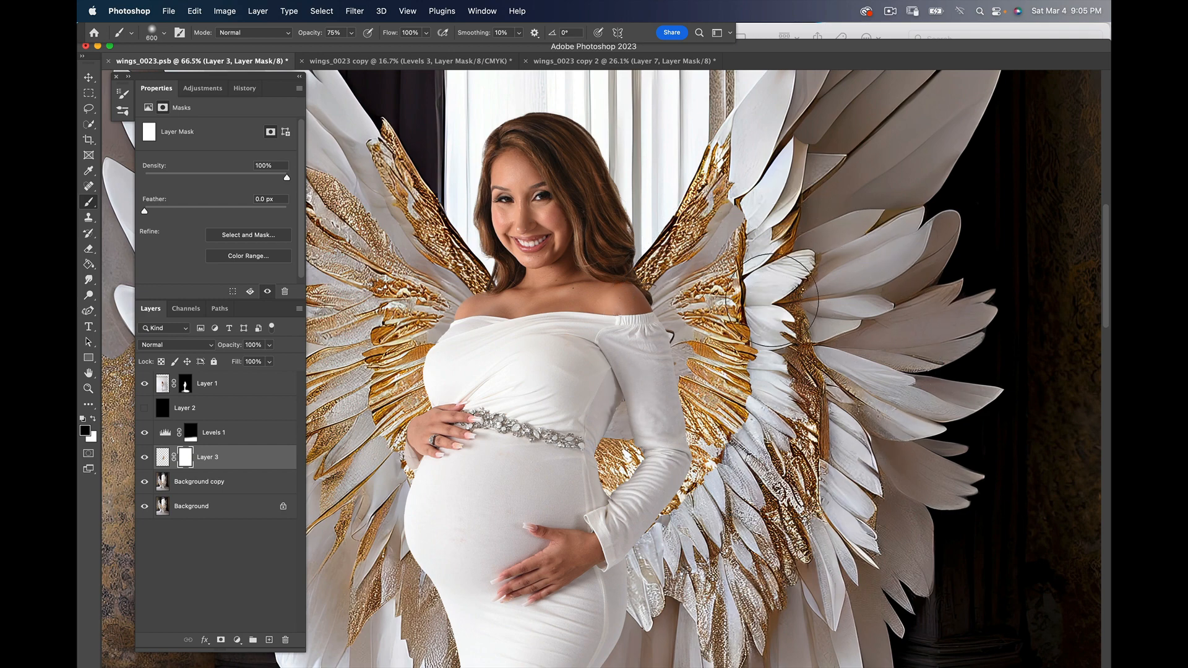
pyautogui.moveTo(791, 315)
pyautogui.mouseDown()
pyautogui.moveTo(792, 360)
pyautogui.moveTo(736, 465)
pyautogui.moveTo(799, 388)
pyautogui.moveTo(685, 547)
pyautogui.mouseUp()
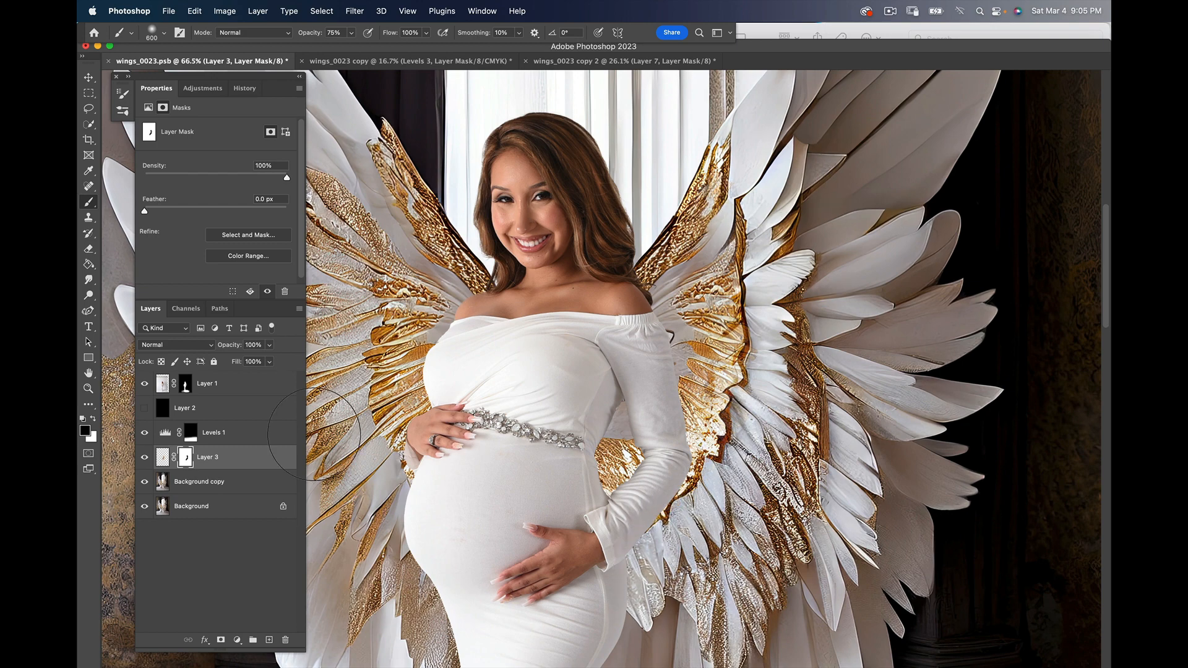
# Step: Hide Layer 3 and add a Levels adjustment directly above Background copy, with the white output level at 157
pyautogui.click(145, 459)
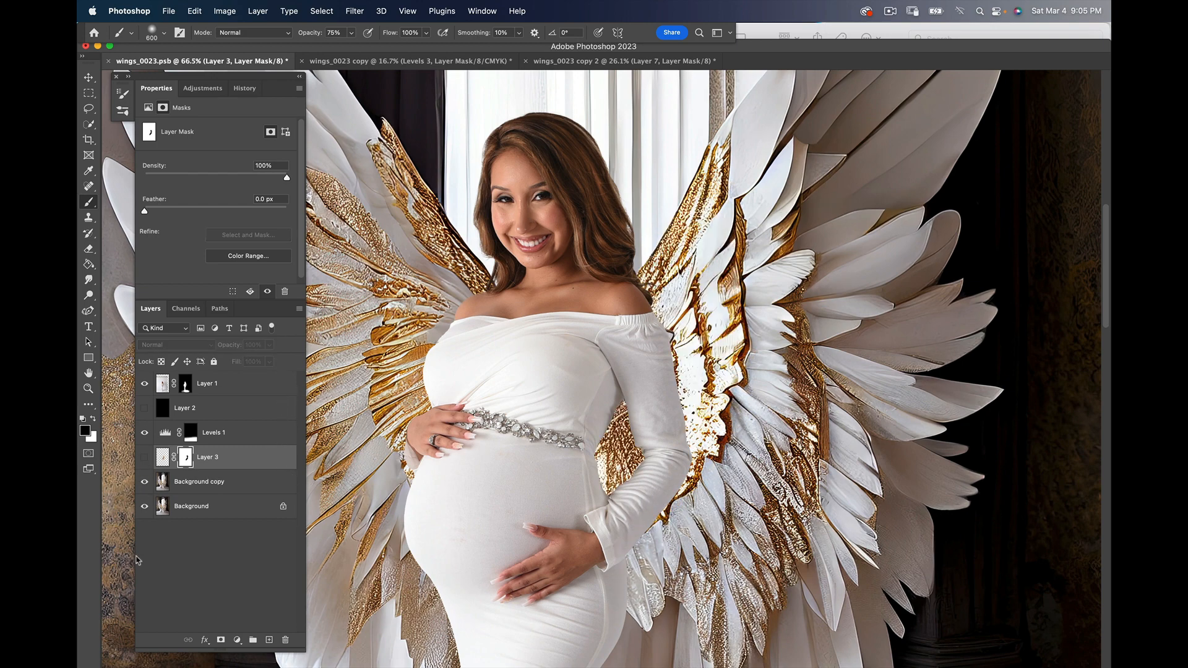
pyautogui.click(190, 482)
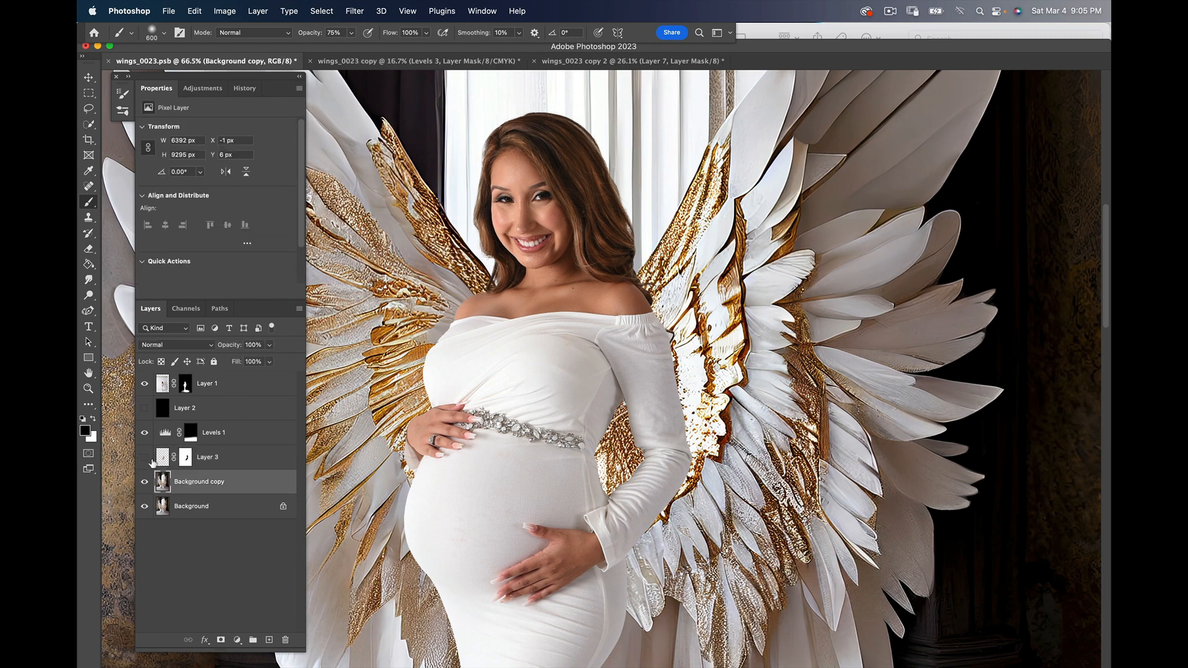
pyautogui.moveTo(492, 449); pyautogui.dragTo(637, 390)
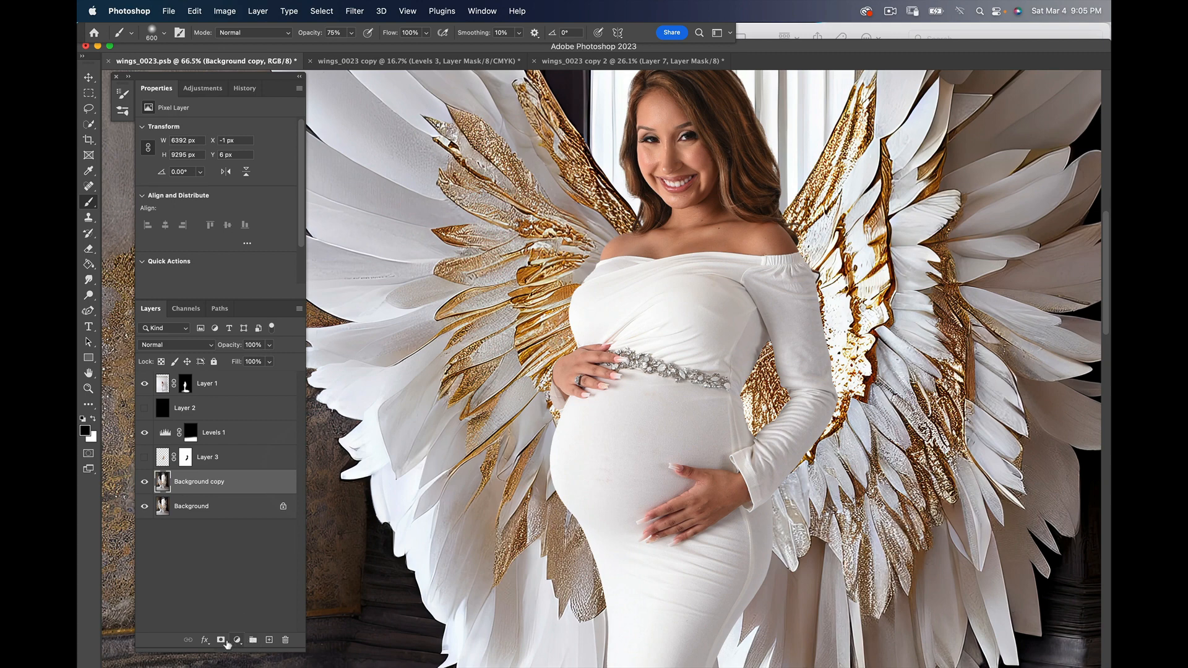
pyautogui.click(238, 641)
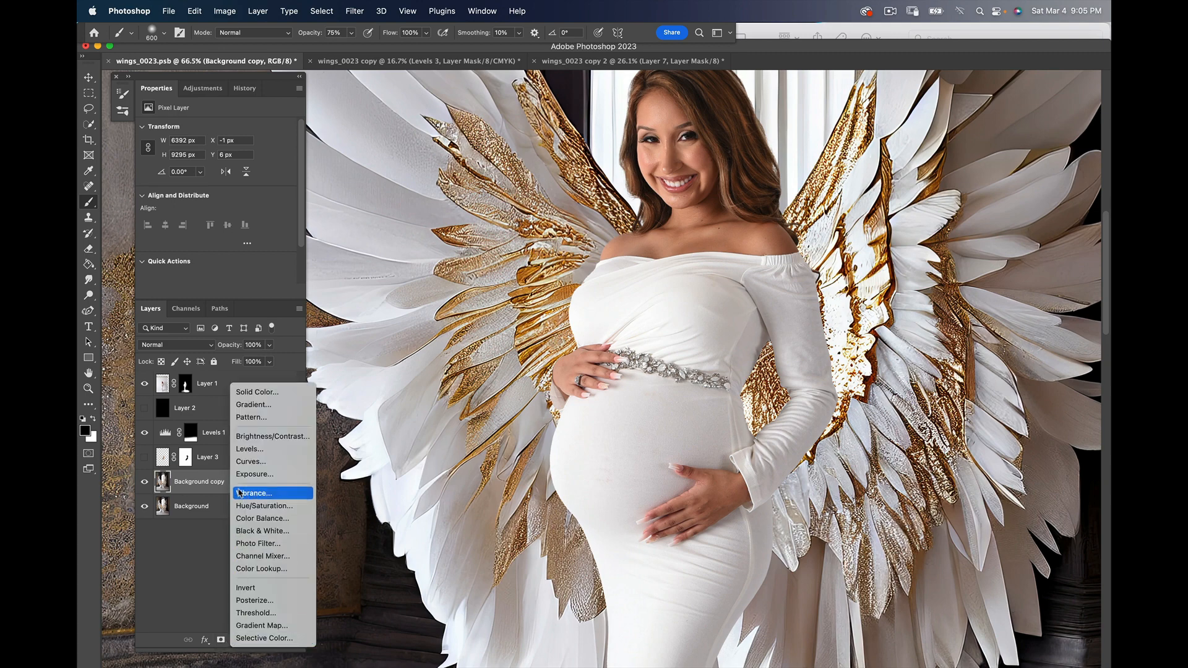
pyautogui.click(245, 451)
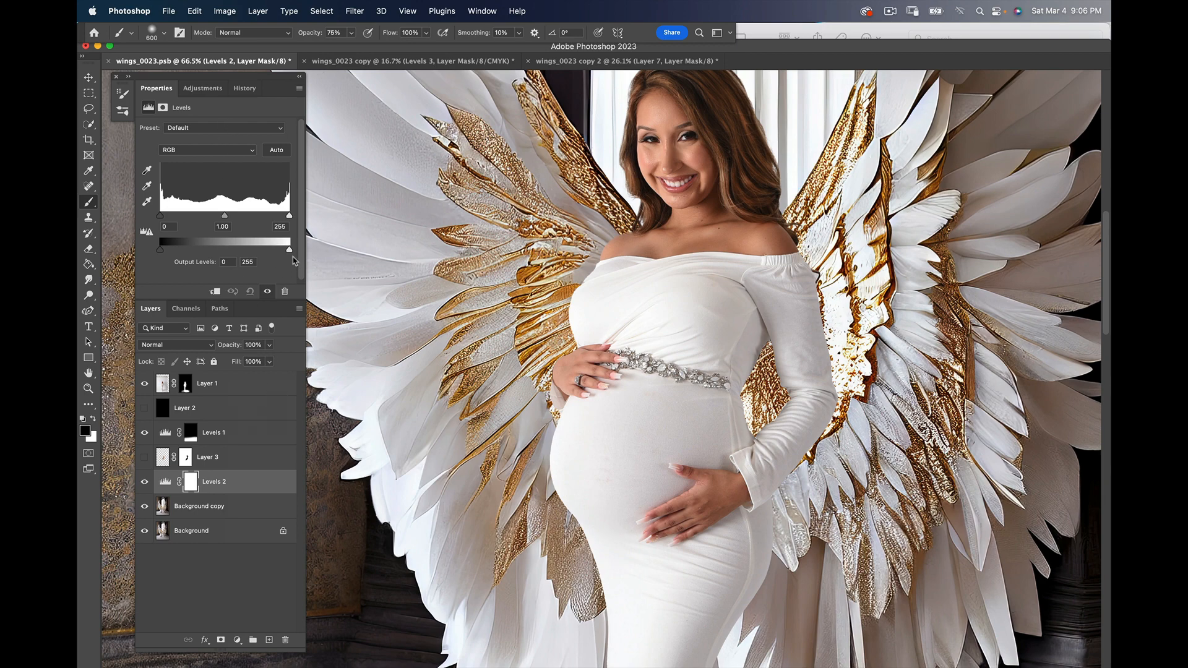
pyautogui.moveTo(289, 251); pyautogui.dragTo(237, 255)
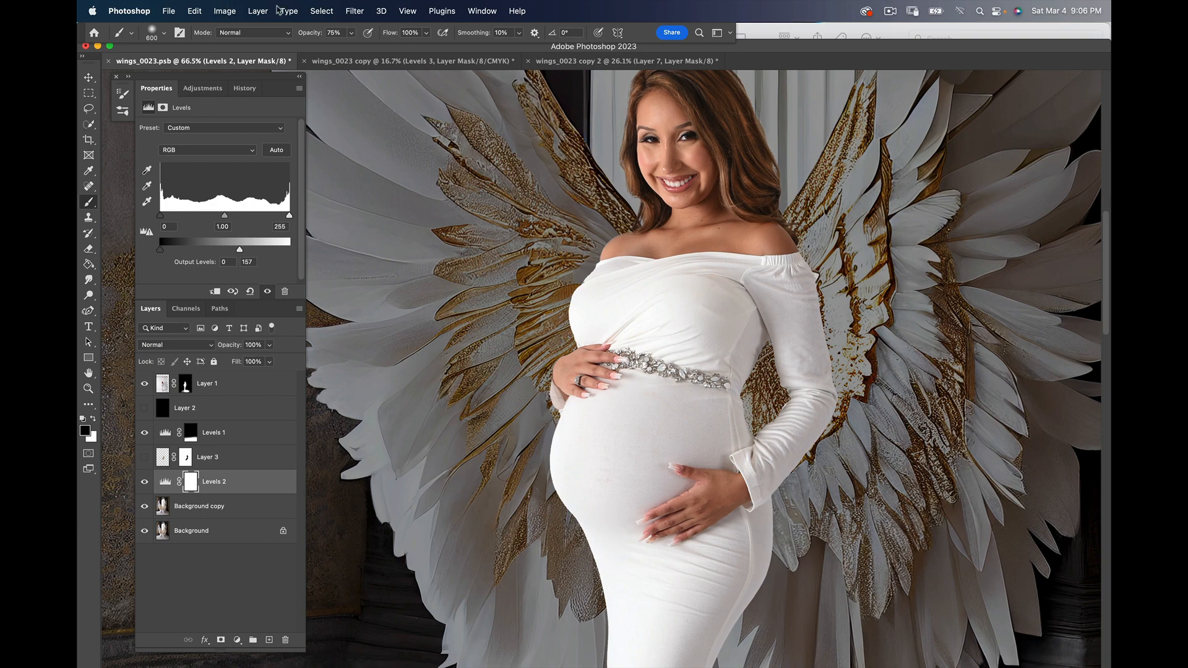
# Step: Invert the new Levels adjustment's mask to black
pyautogui.click(229, 12)
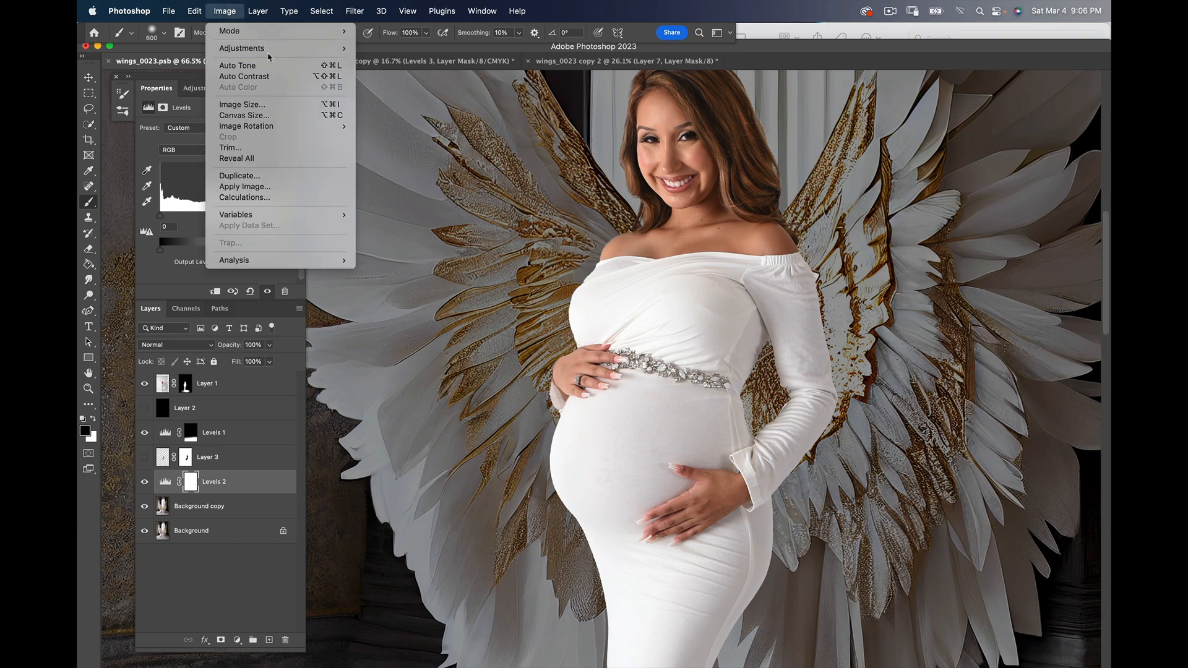
pyautogui.moveTo(268, 49)
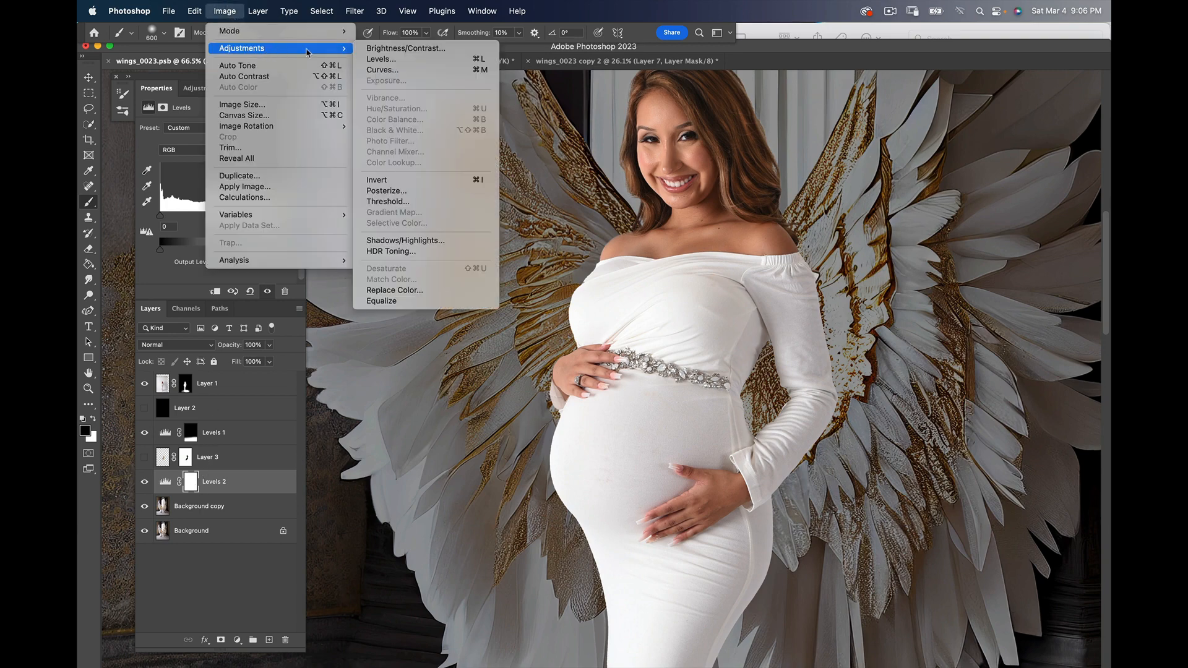
pyautogui.click(472, 180)
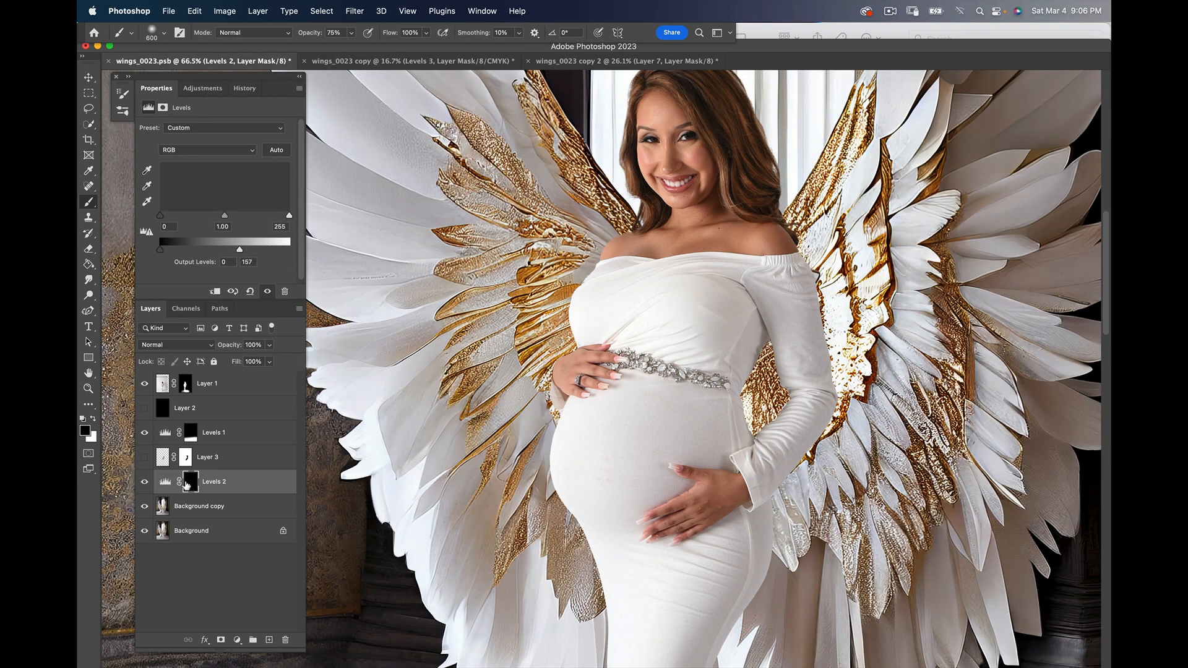
# Step: Paint white on the Levels 2 mask over the right wing's inner gold, reducing brush opacity to 36%, and set the white output level to 179
pyautogui.press('x')
pyautogui.moveTo(716, 369)
pyautogui.mouseDown()
pyautogui.moveTo(740, 360)
pyautogui.moveTo(745, 395)
pyautogui.moveTo(771, 361)
pyautogui.moveTo(801, 304)
pyautogui.moveTo(751, 294)
pyautogui.mouseUp()
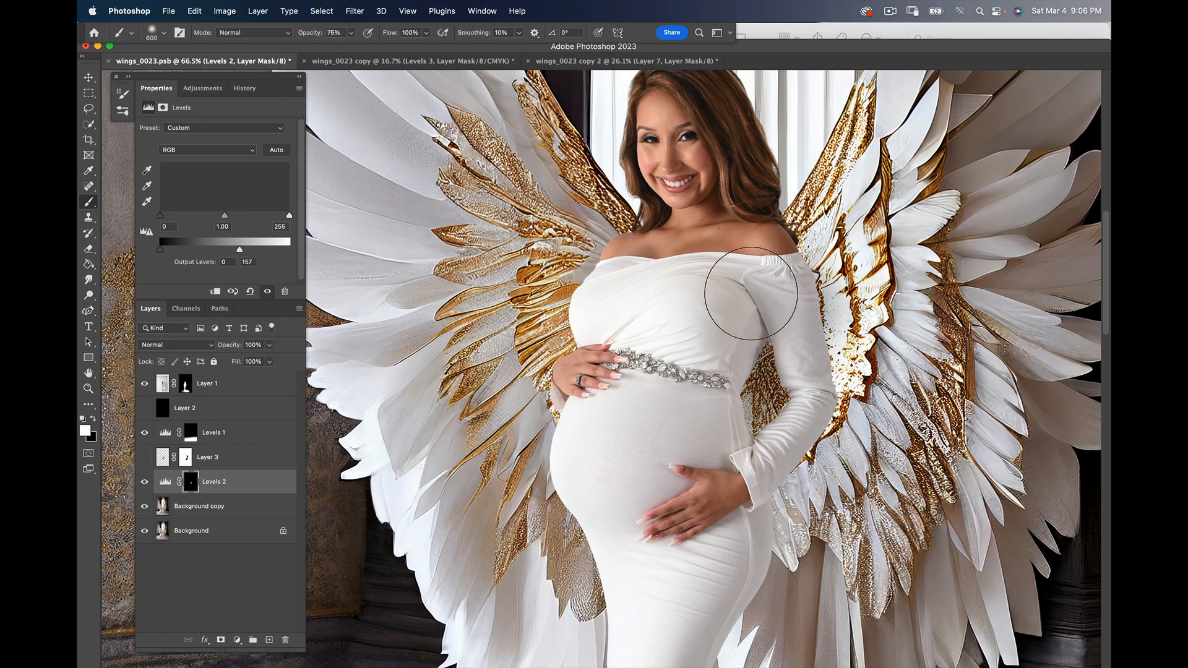
pyautogui.moveTo(326, 29); pyautogui.dragTo(302, 37)
pyautogui.moveTo(794, 250)
pyautogui.mouseDown()
pyautogui.moveTo(750, 371)
pyautogui.moveTo(798, 297)
pyautogui.moveTo(785, 252)
pyautogui.mouseUp()
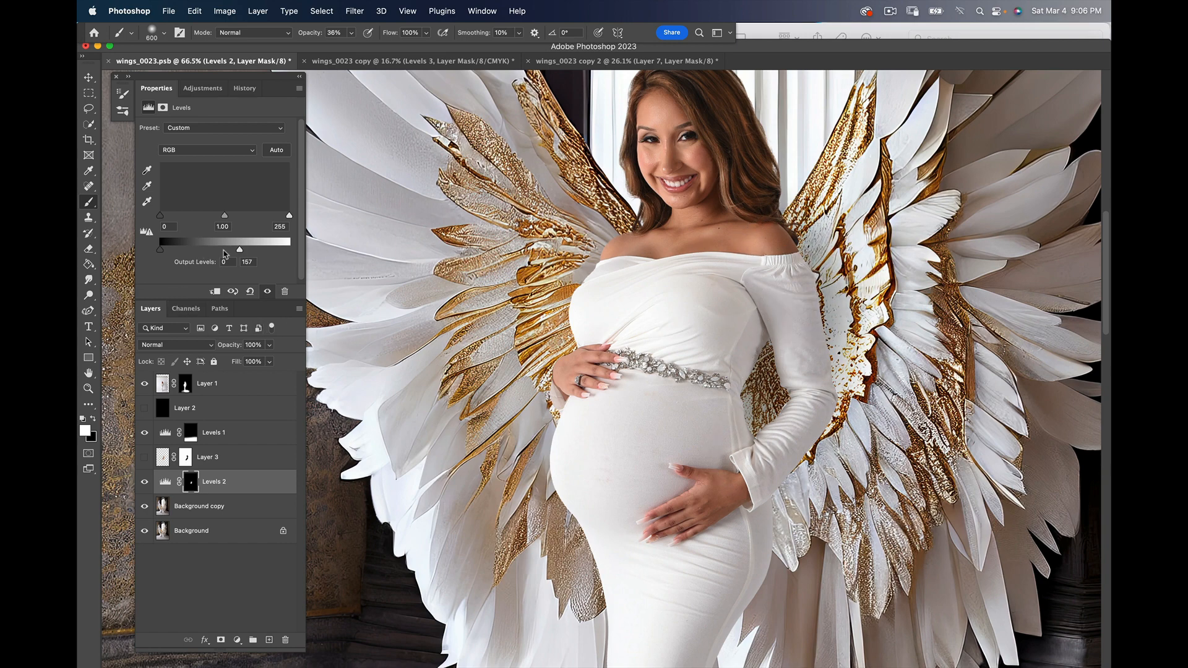
pyautogui.moveTo(244, 251); pyautogui.dragTo(247, 253)
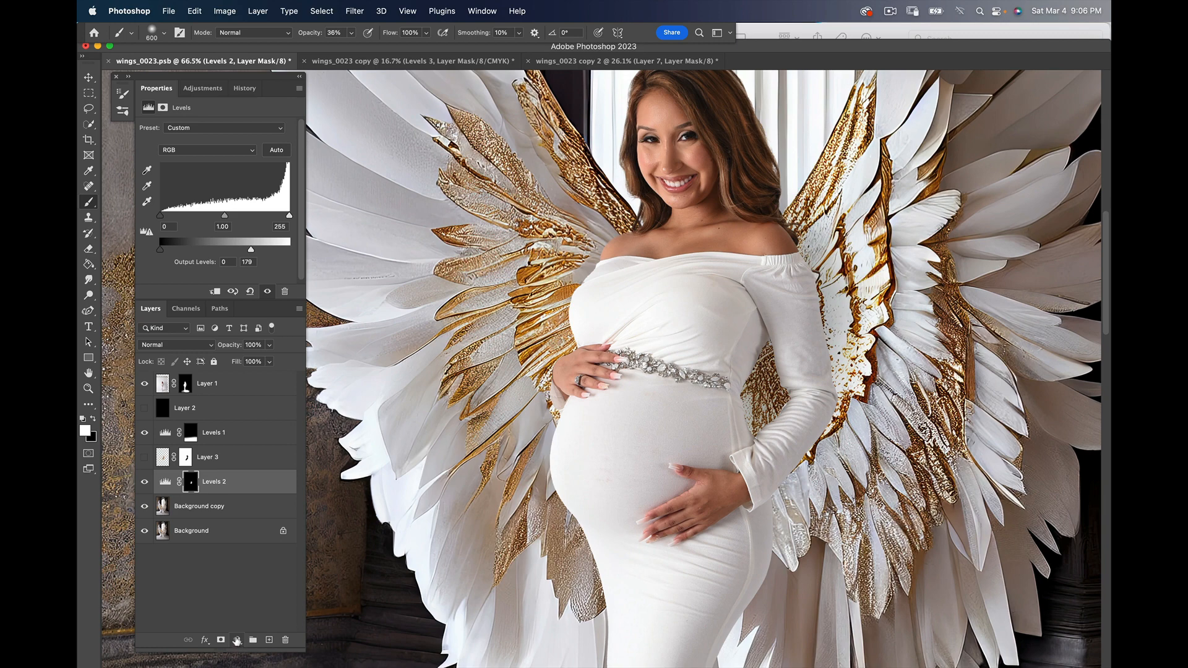
# Step: Add another Levels adjustment above Levels 2 with midtones at 0.47 and invert its mask to black
pyautogui.click(237, 641)
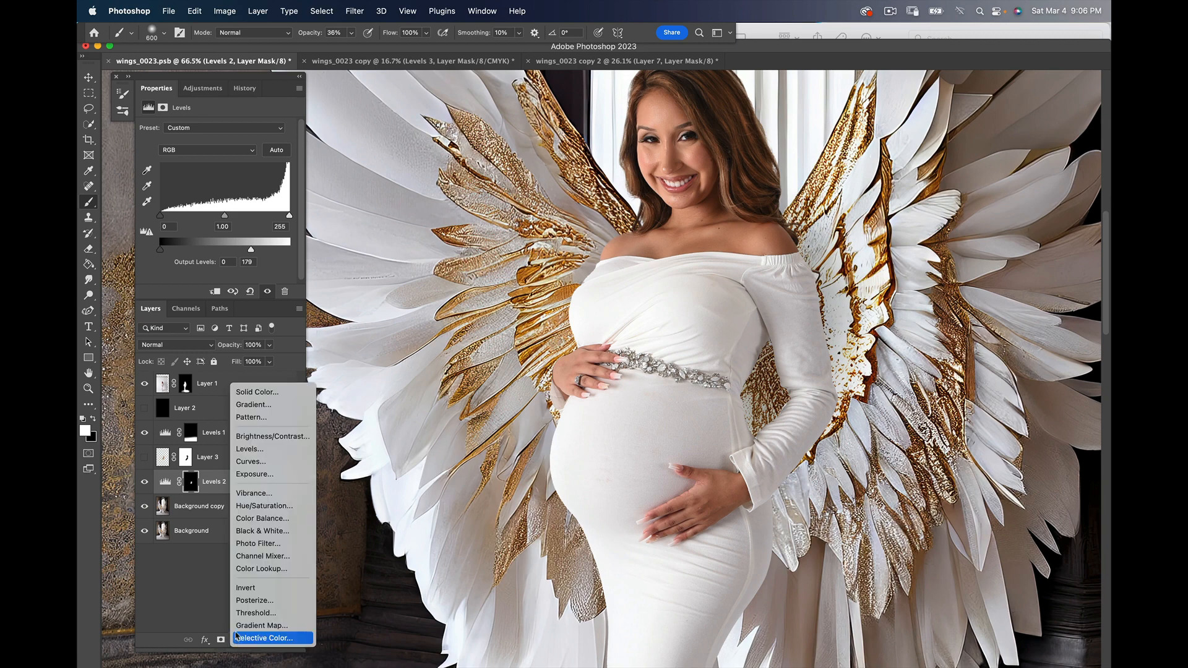
pyautogui.click(242, 450)
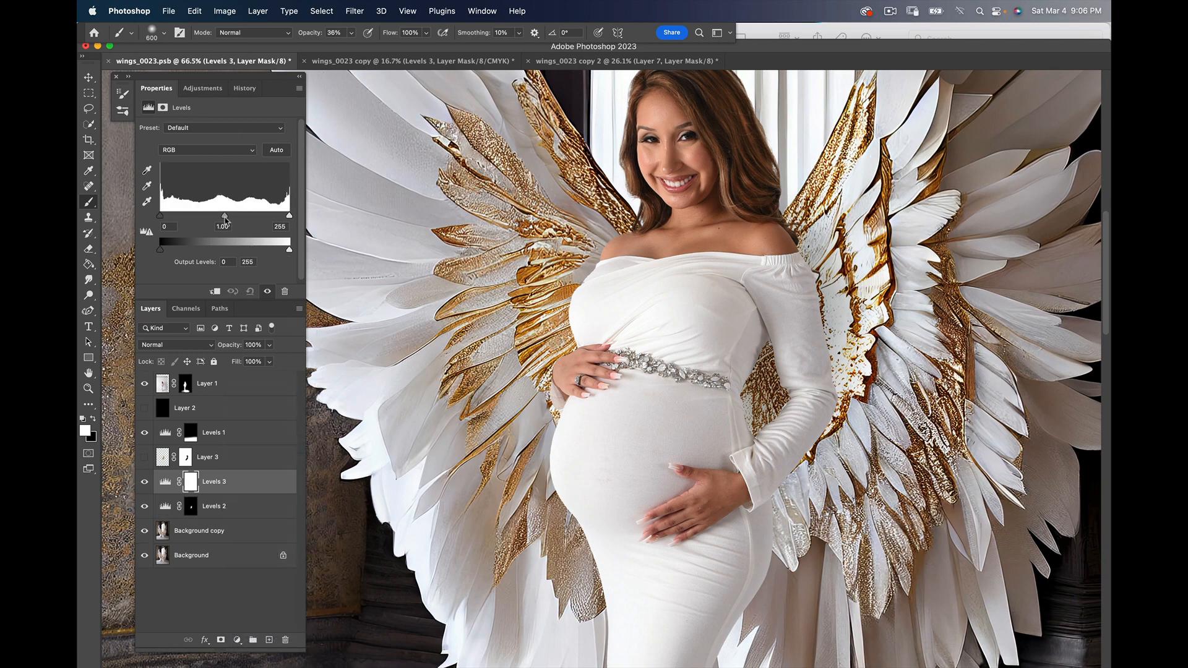
pyautogui.moveTo(224, 217); pyautogui.dragTo(253, 222)
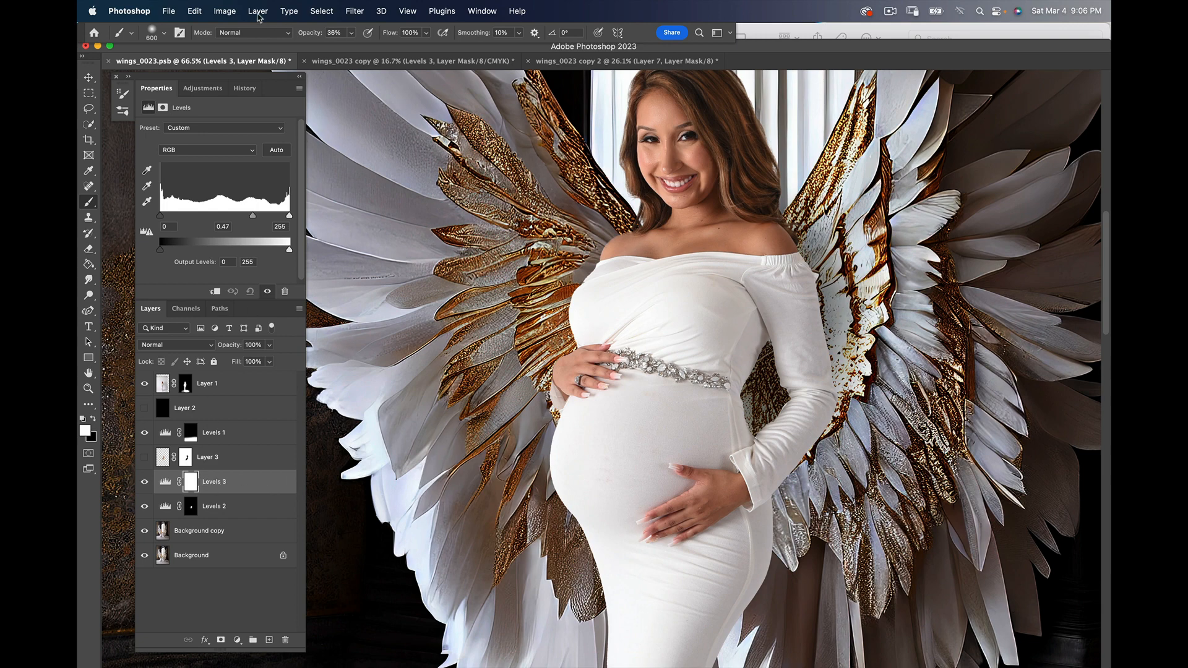
pyautogui.click(225, 11)
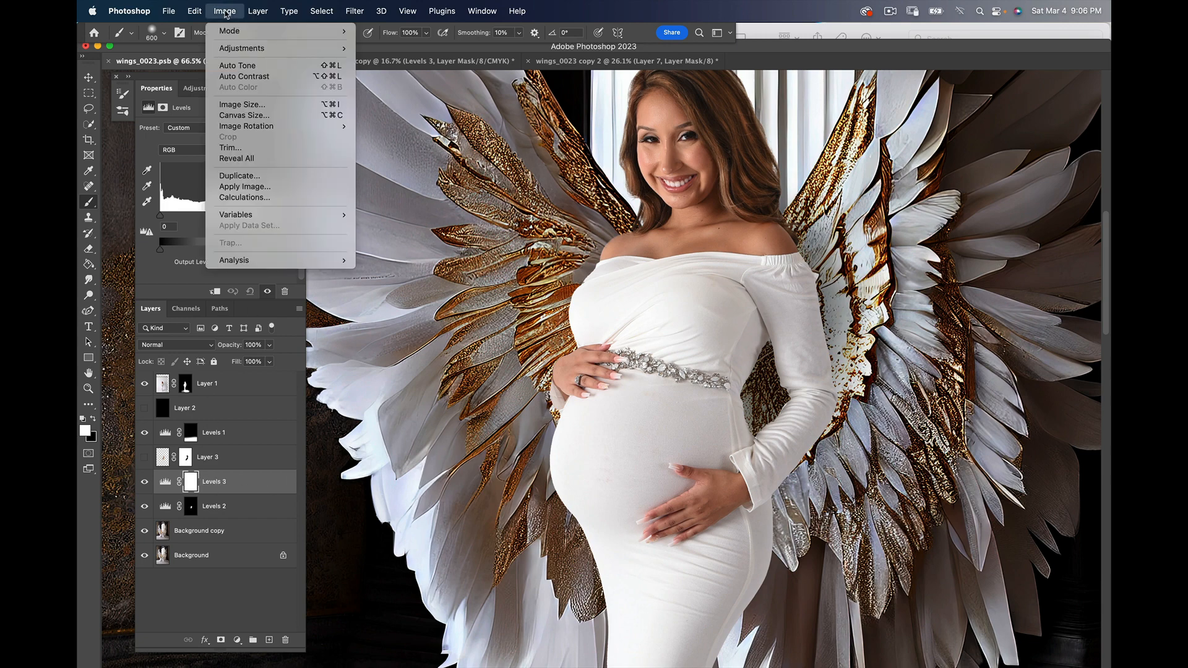
pyautogui.moveTo(235, 31)
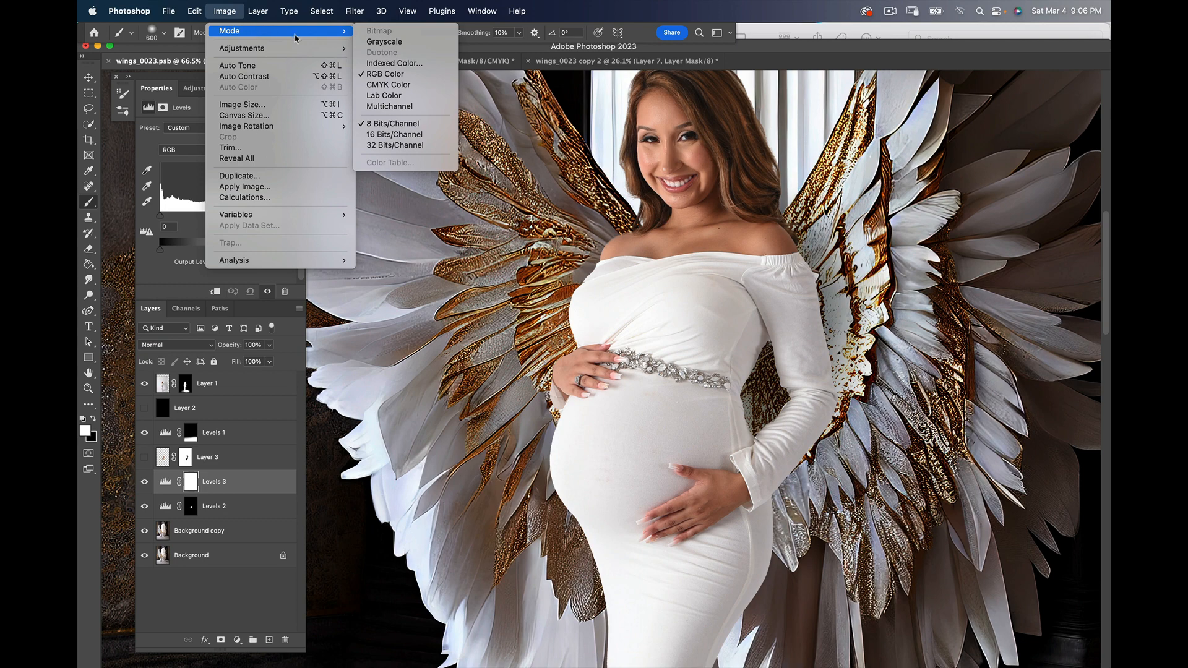
pyautogui.moveTo(273, 50)
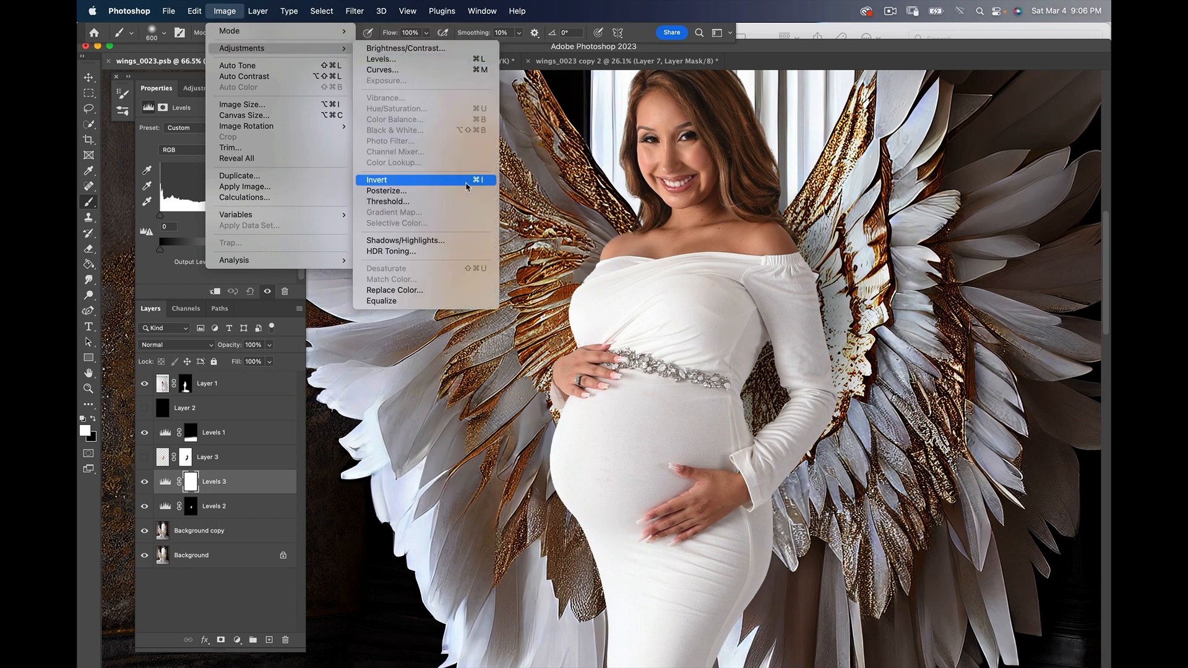
pyautogui.click(474, 180)
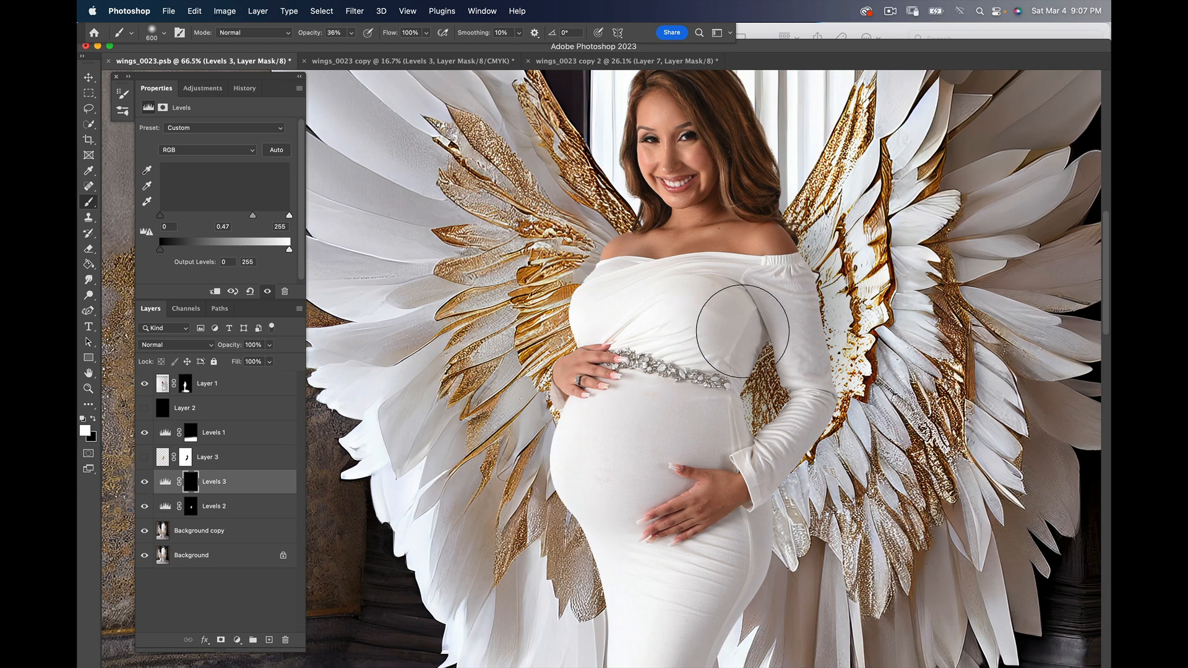
# Step: Paint white on the Levels 3 mask over the right wing's inner gold at 36% opacity, reducing the brush to 175 px, and set midtones to 0.58
pyautogui.click(702, 413)
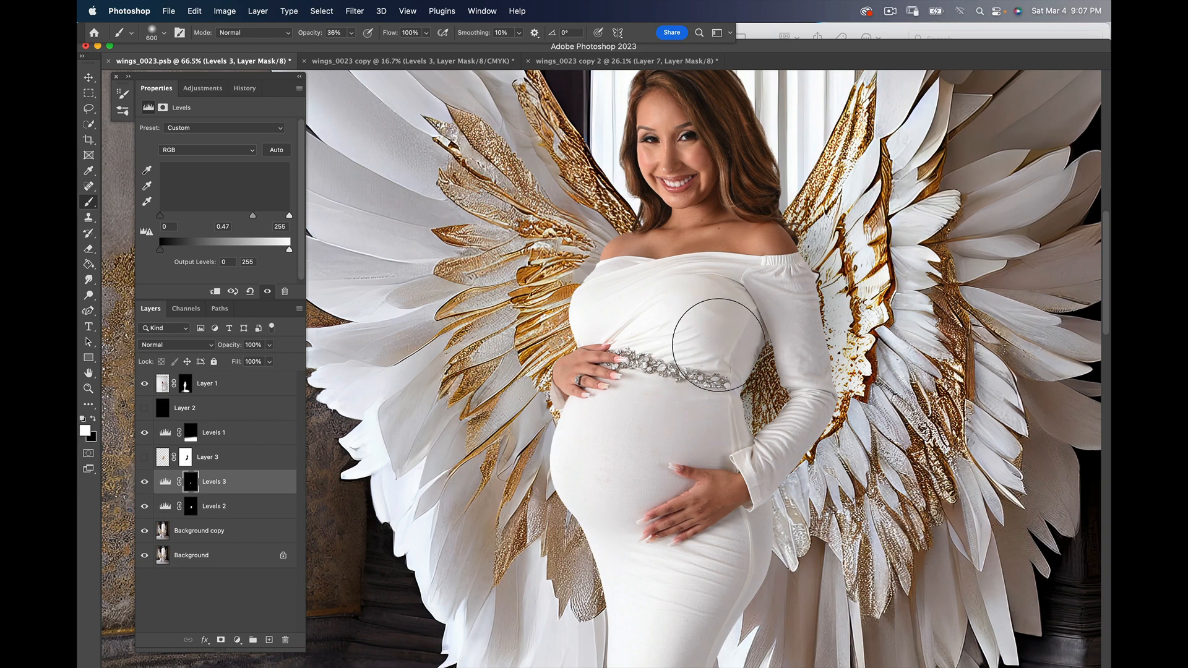
pyautogui.moveTo(716, 342); pyautogui.dragTo(680, 502)
pyautogui.press('[')
pyautogui.press('[')
pyautogui.press('[')
pyautogui.press('[')
pyautogui.press('[')
pyautogui.press('[')
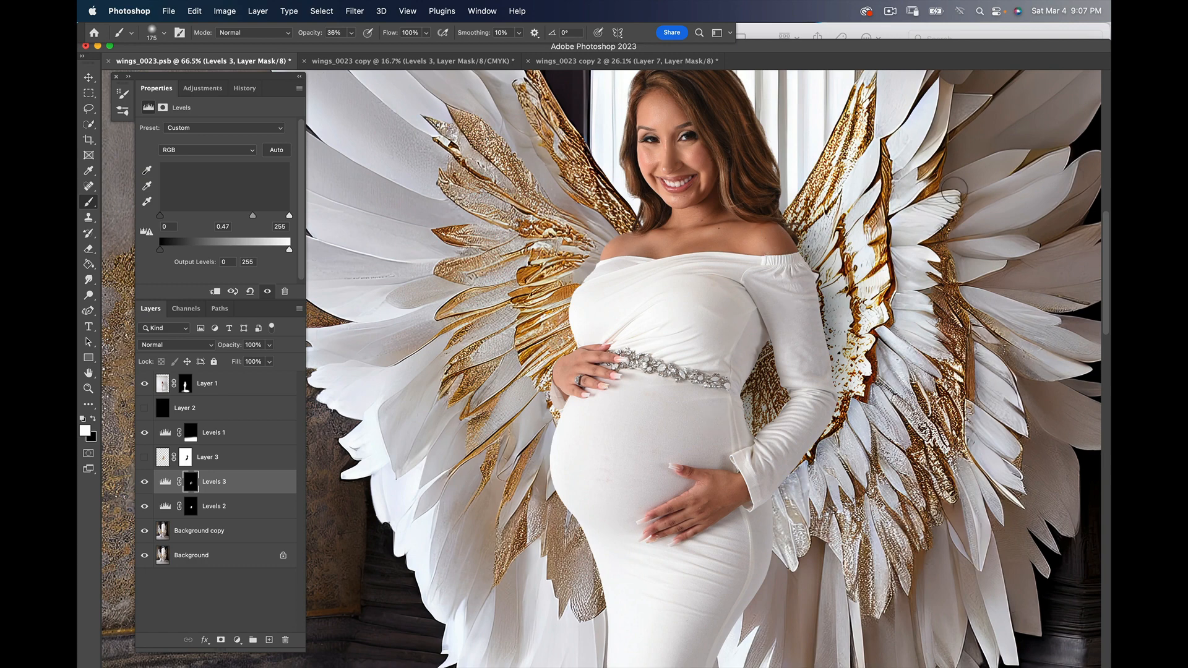
pyautogui.press('z')
pyautogui.moveTo(817, 343); pyautogui.dragTo(559, 438)
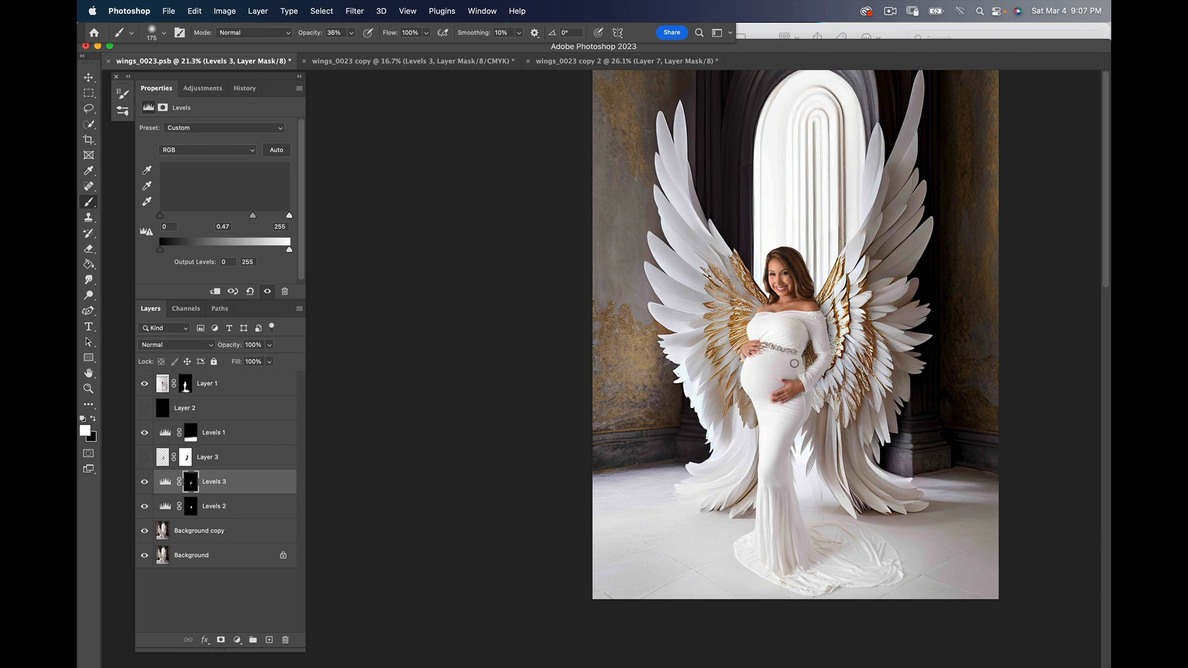
pyautogui.press('z')
pyautogui.moveTo(836, 339)
pyautogui.mouseDown()
pyautogui.moveTo(798, 344)
pyautogui.moveTo(844, 339)
pyautogui.mouseUp()
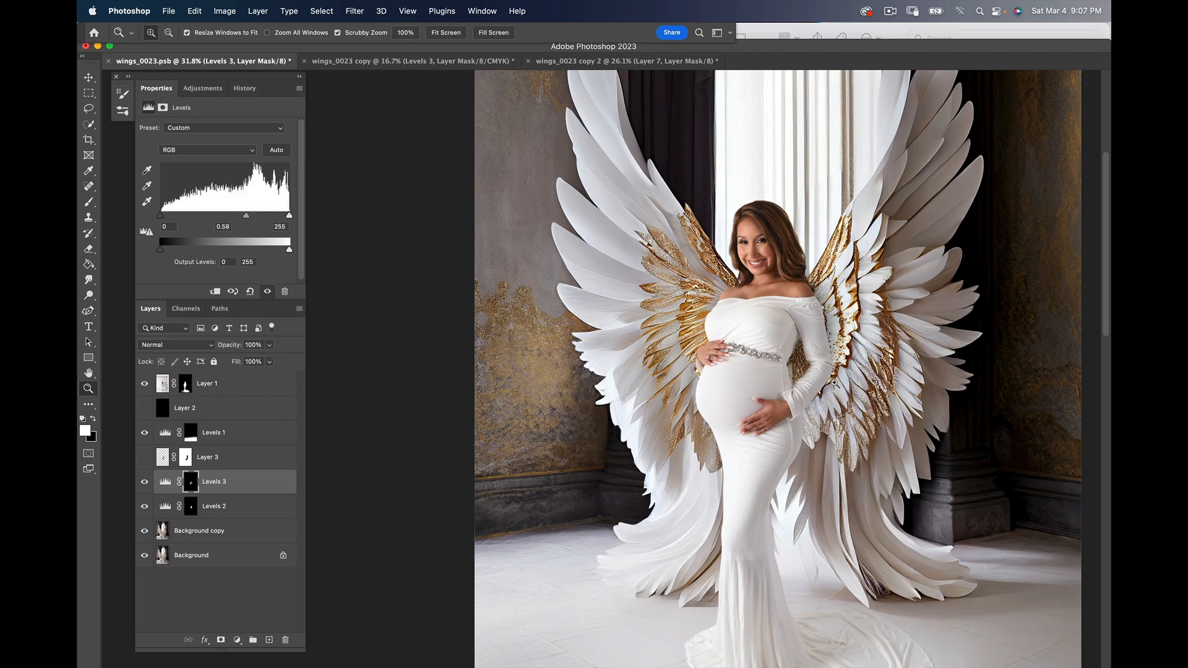
# Step: Smudge Layer 1's mask along the dress and sleeve edges in the gap inside her bent arm, using a 200 px brush at 50% strength
pyautogui.moveTo(834, 384); pyautogui.dragTo(924, 250)
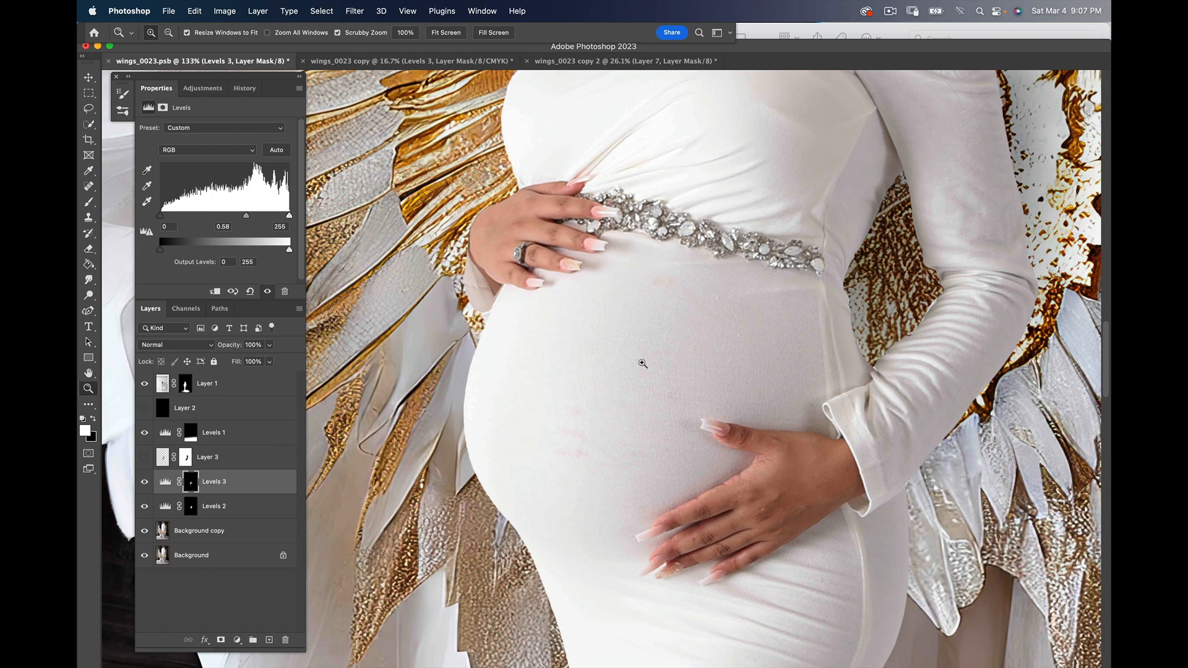
pyautogui.moveTo(964, 306); pyautogui.dragTo(976, 306)
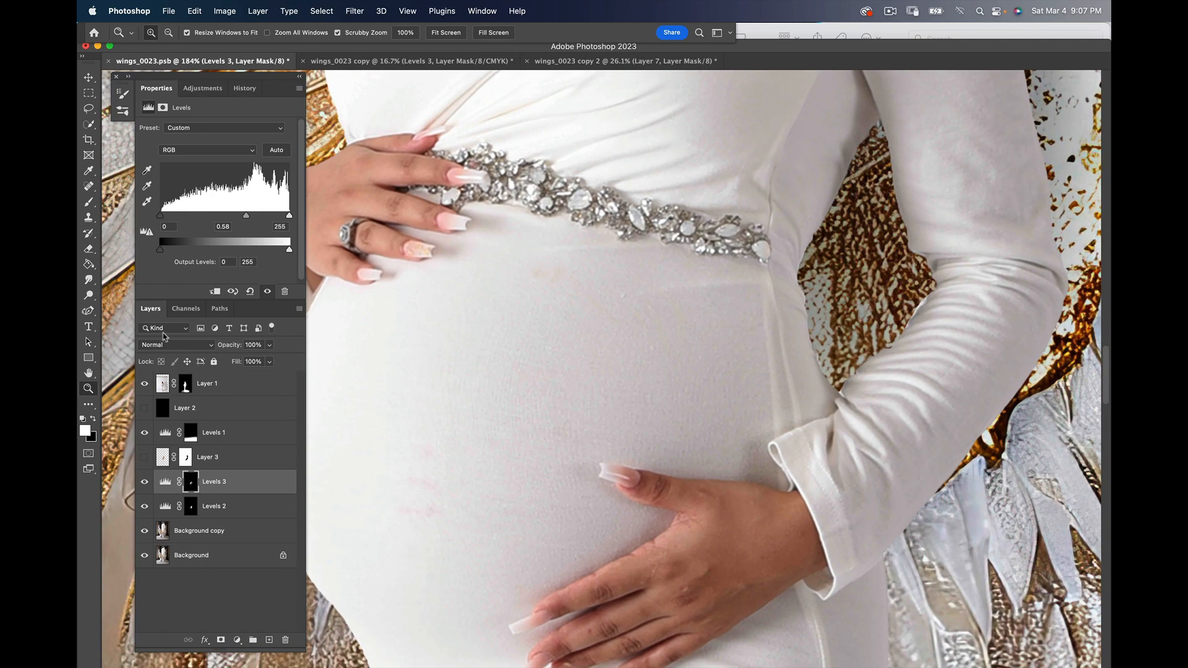
pyautogui.click(185, 387)
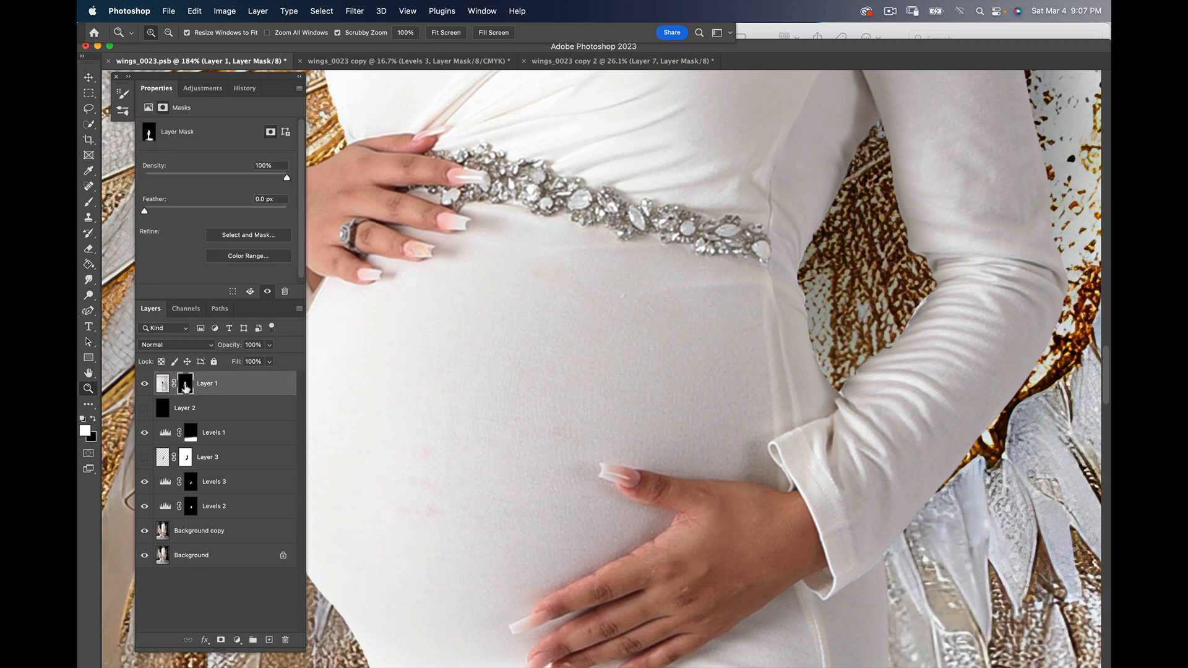
pyautogui.click(89, 280)
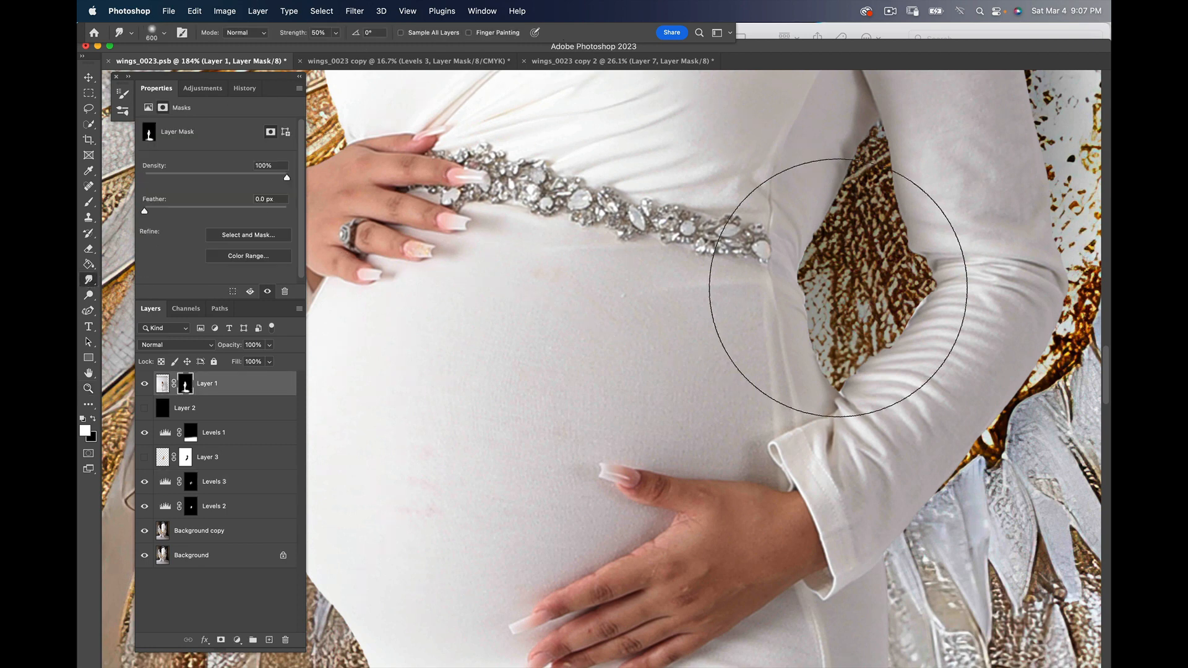
pyautogui.press(']')
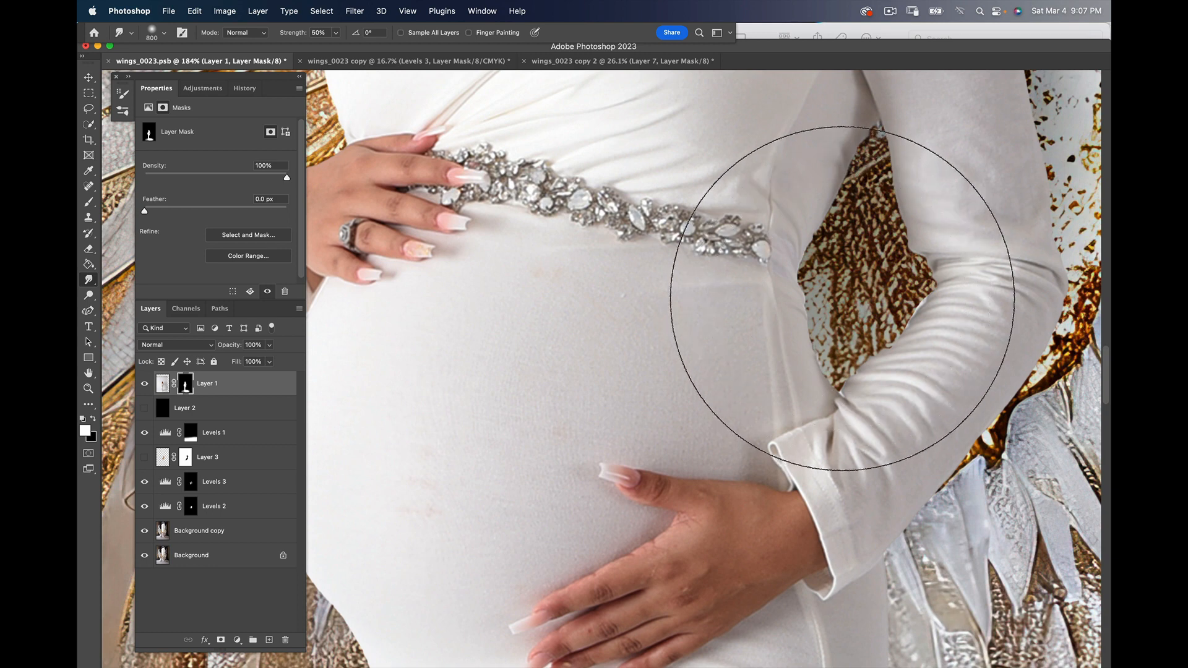
pyautogui.press('[')
pyautogui.press('[')
pyautogui.press('[')
pyautogui.press('[')
pyautogui.press('[')
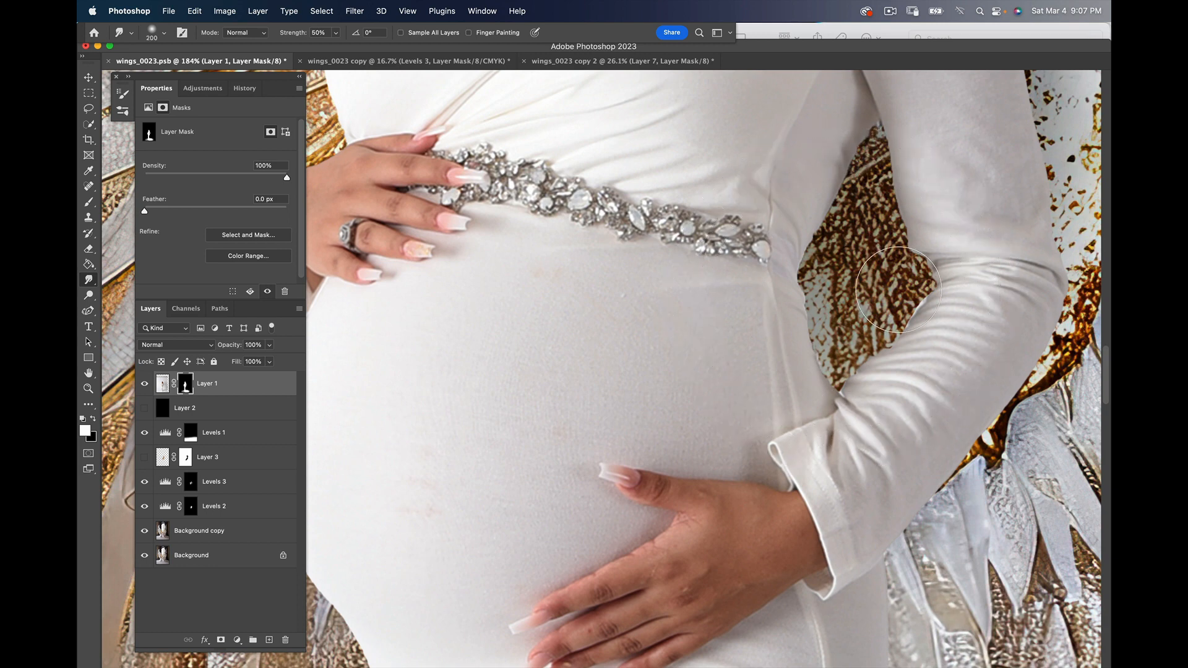
pyautogui.moveTo(891, 291)
pyautogui.mouseDown()
pyautogui.moveTo(886, 254)
pyautogui.moveTo(839, 272)
pyautogui.moveTo(832, 260)
pyautogui.moveTo(852, 242)
pyautogui.moveTo(846, 175)
pyautogui.moveTo(835, 317)
pyautogui.moveTo(844, 383)
pyautogui.mouseUp()
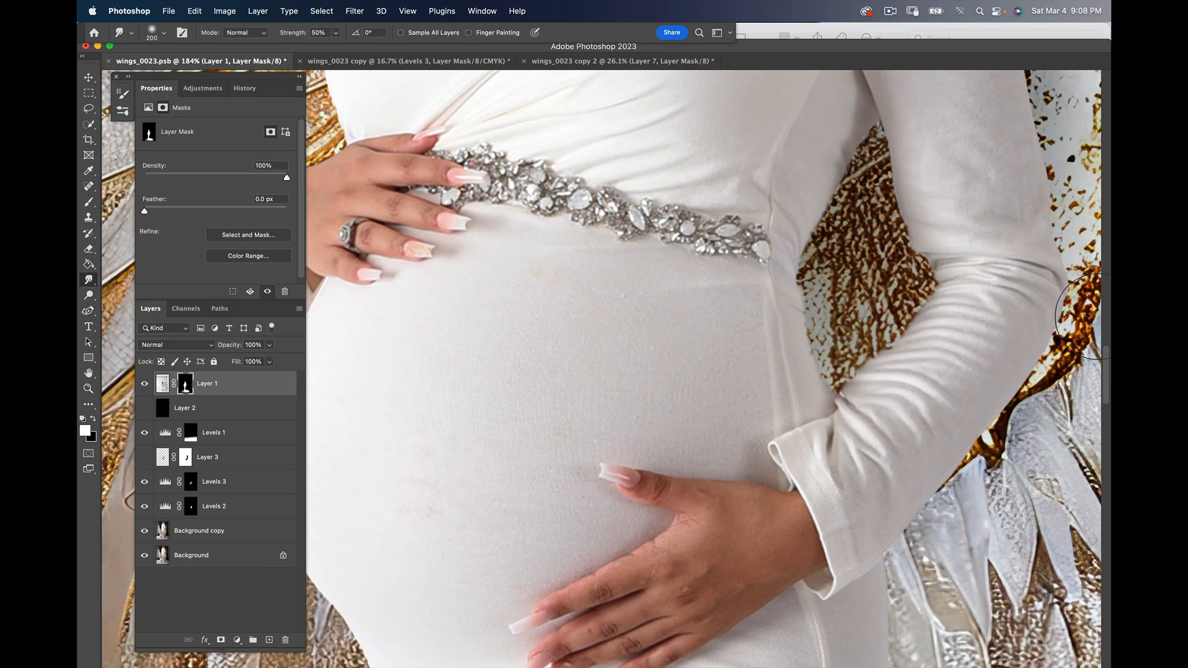
# Step: Move the woman on Layer 1 slightly up and to the right against the wings, and target the layer's image instead of its mask
pyautogui.press('z')
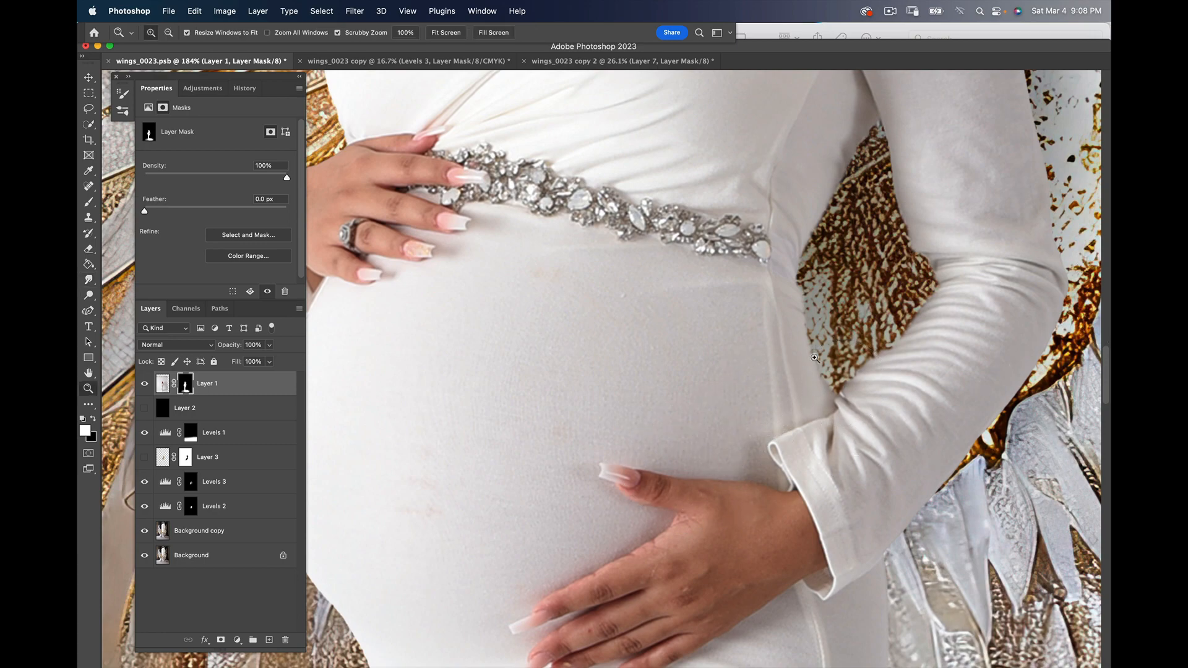
pyautogui.moveTo(803, 352); pyautogui.dragTo(649, 407)
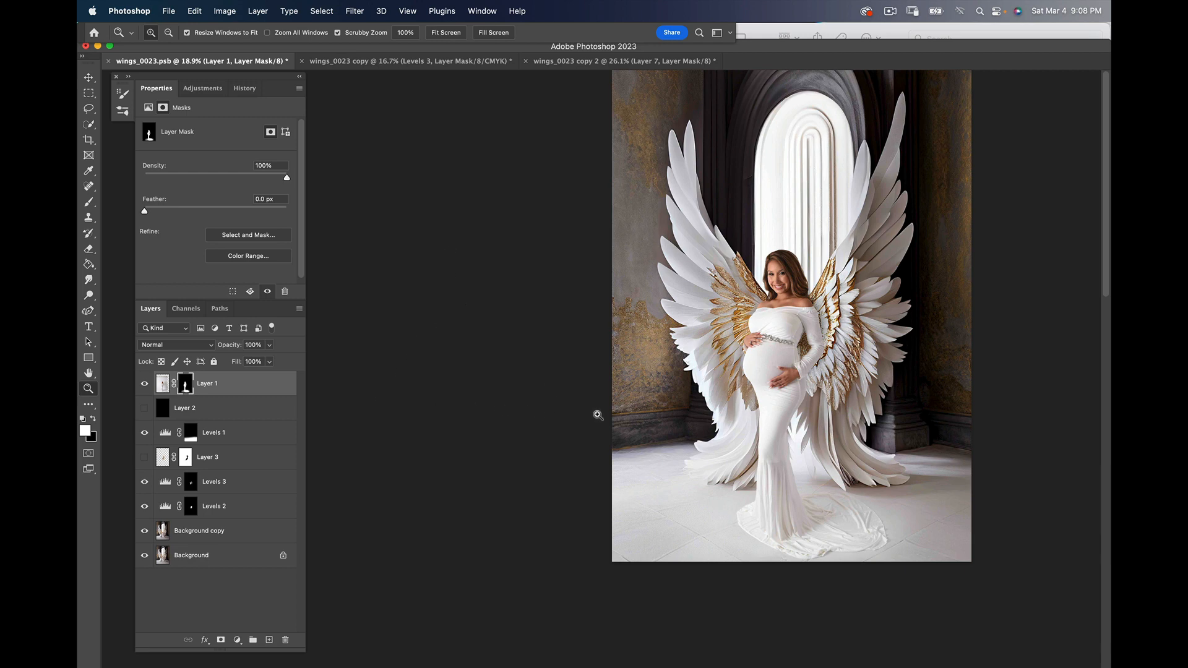
pyautogui.press('v')
pyautogui.moveTo(794, 427)
pyautogui.mouseDown()
pyautogui.moveTo(792, 411)
pyautogui.moveTo(794, 422)
pyautogui.mouseUp()
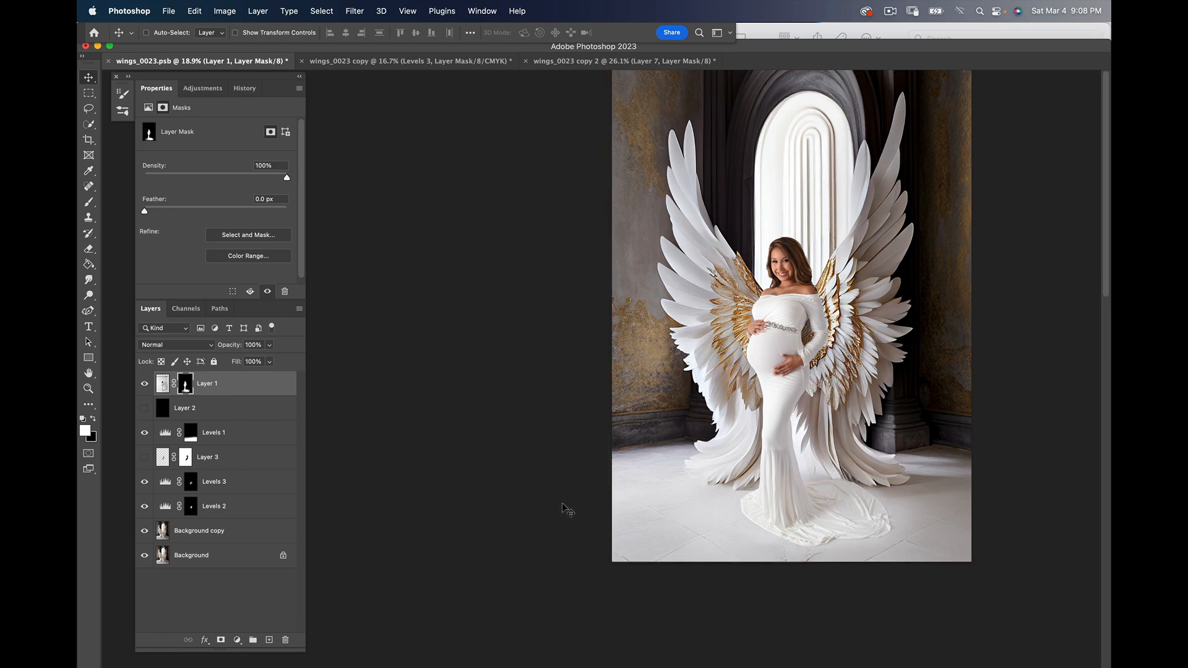
pyautogui.press('space')
pyautogui.moveTo(560, 425); pyautogui.dragTo(457, 499)
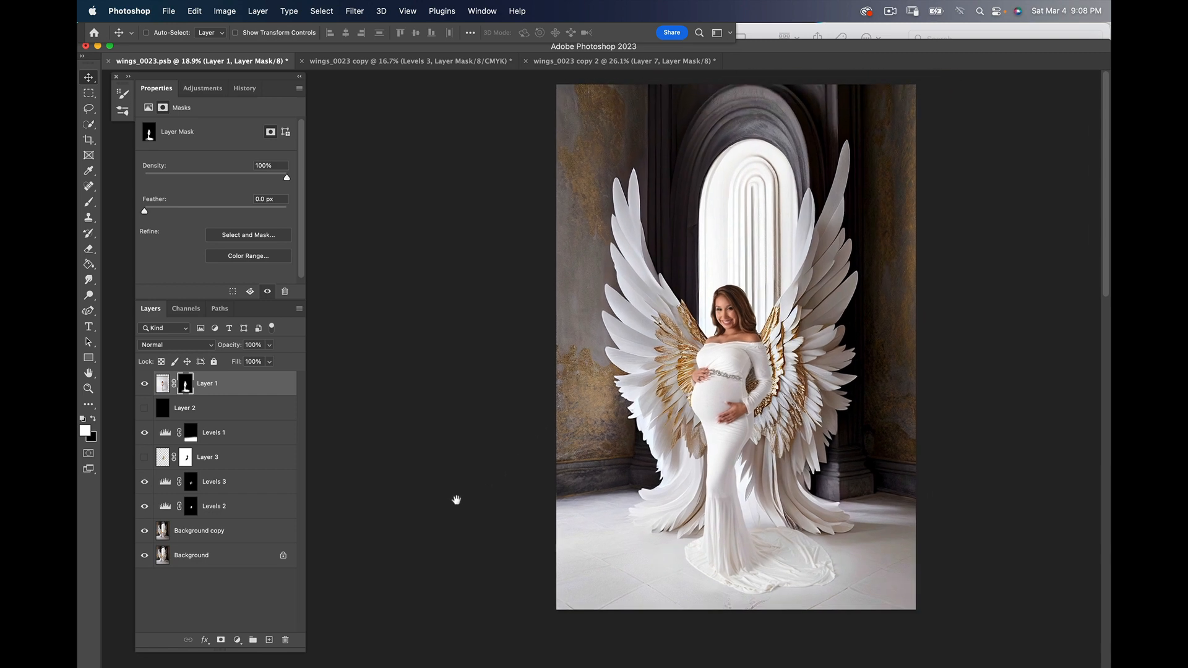
pyautogui.click(163, 386)
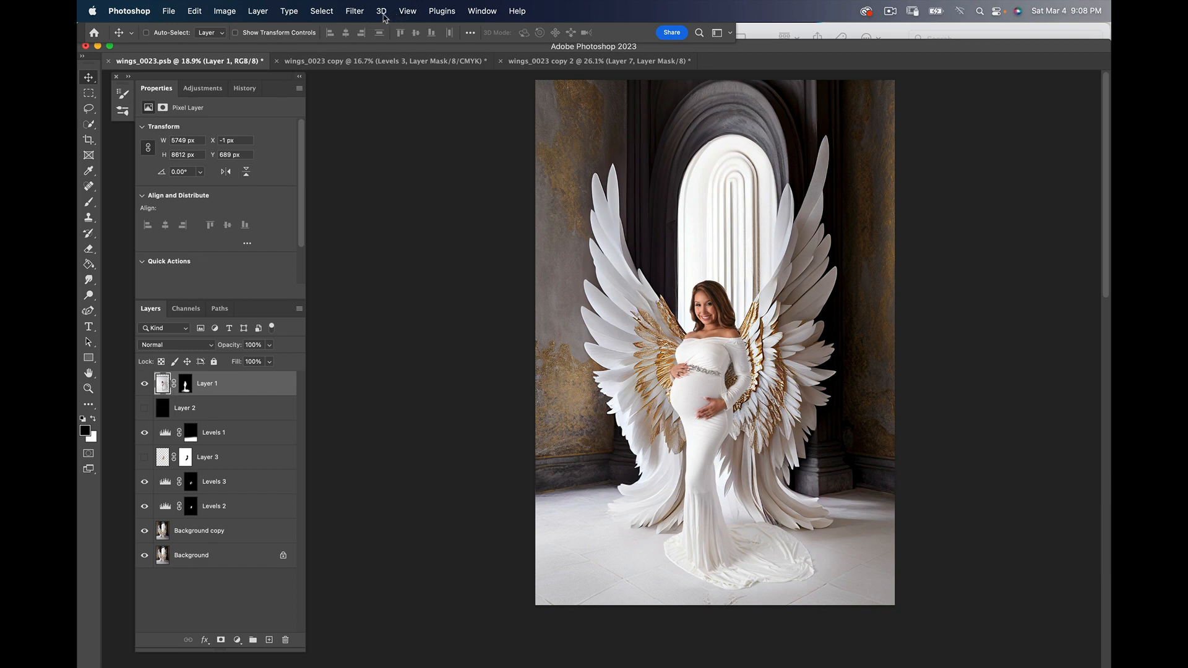
# Step: Liquify Layer 1's image with a 1000 px Forward Warp brush, pushing the area just above the dress train slightly downward, using the backdrop as a temporary reference
pyautogui.click(356, 11)
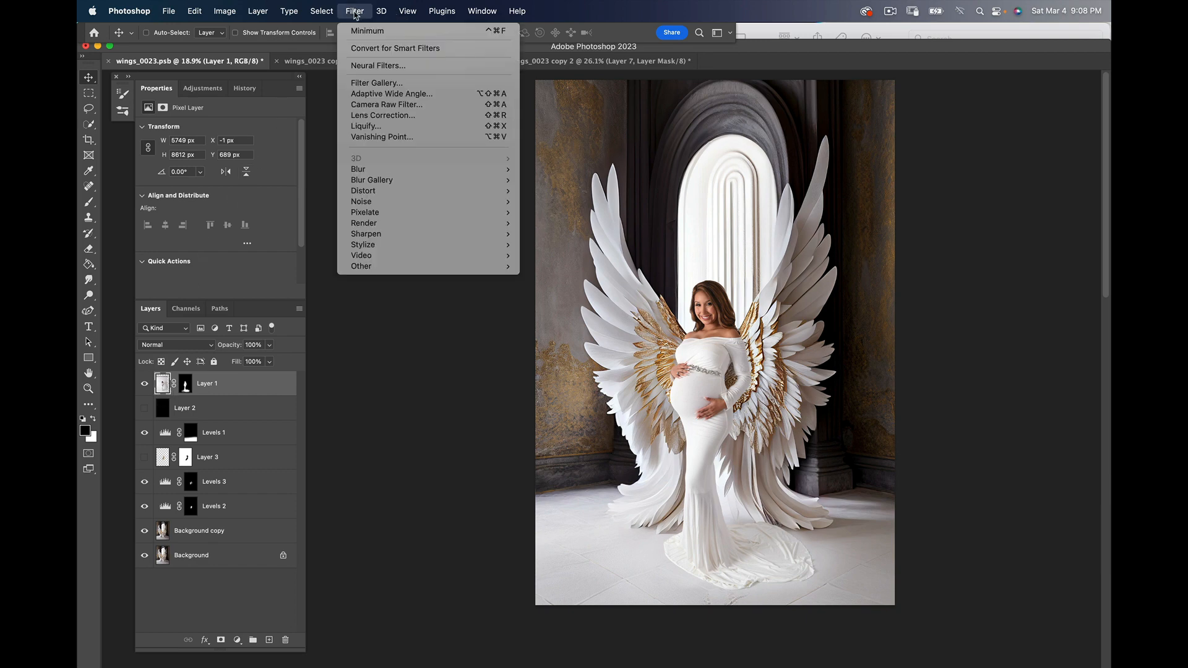
pyautogui.click(479, 127)
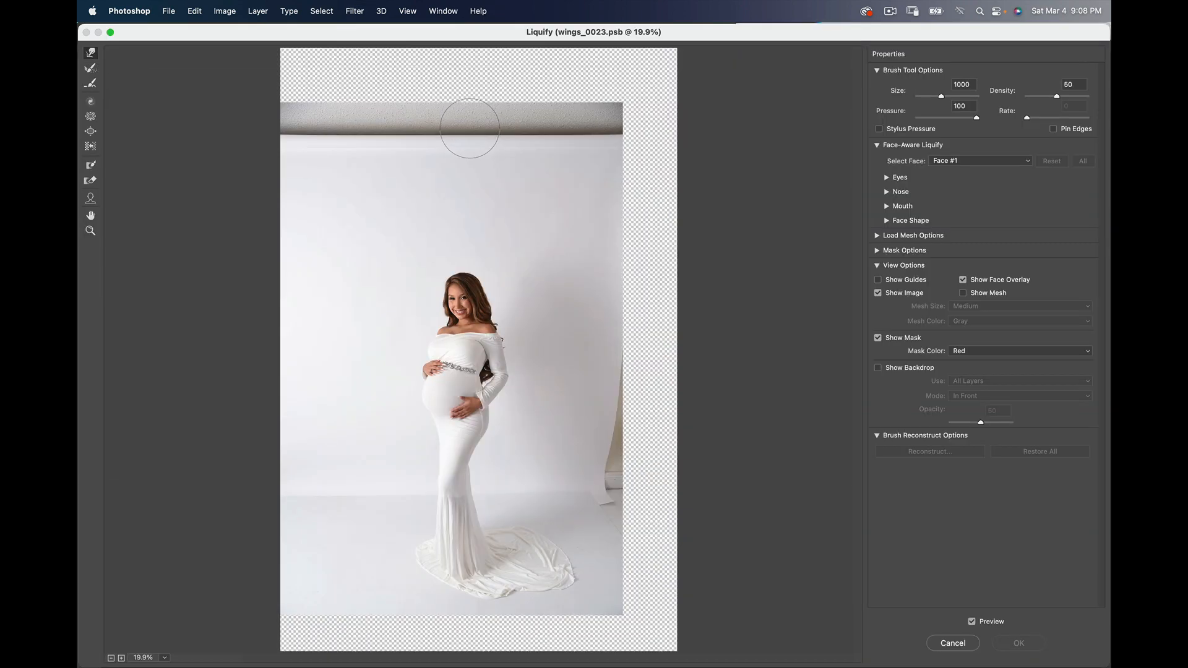
pyautogui.click(878, 368)
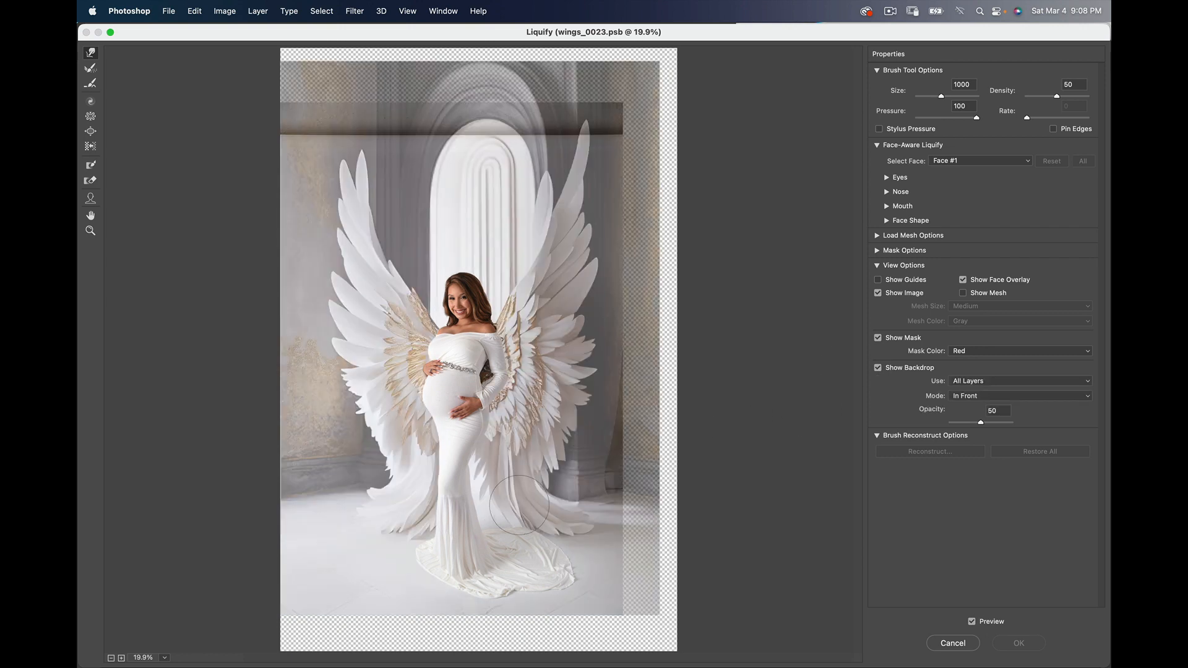
pyautogui.moveTo(517, 512); pyautogui.dragTo(519, 516)
pyautogui.click(878, 368)
pyautogui.click(1027, 643)
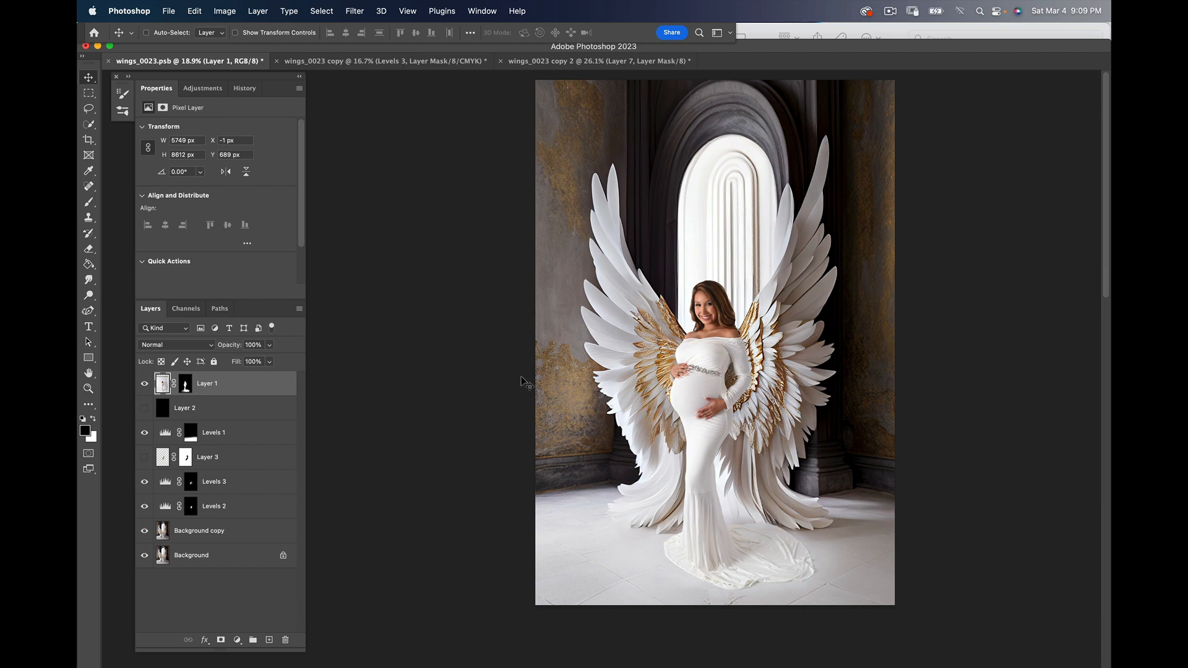
# Step: Target Layer 1's mask and reapply the last Liquify warp to it
pyautogui.click(186, 386)
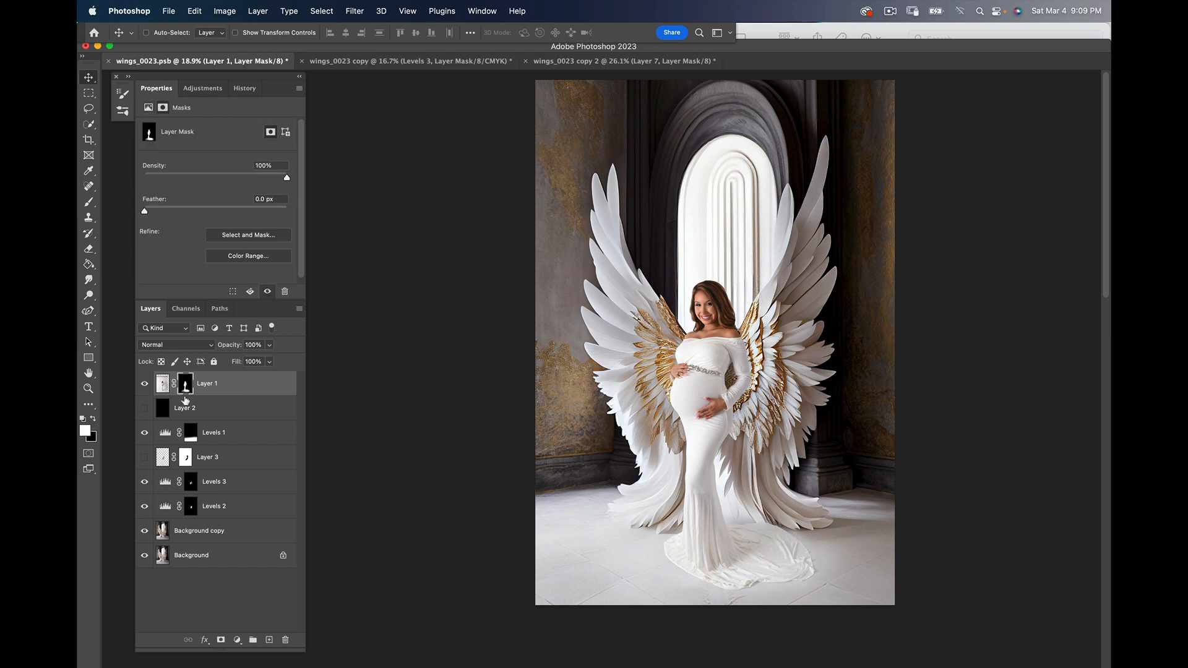
pyautogui.click(356, 11)
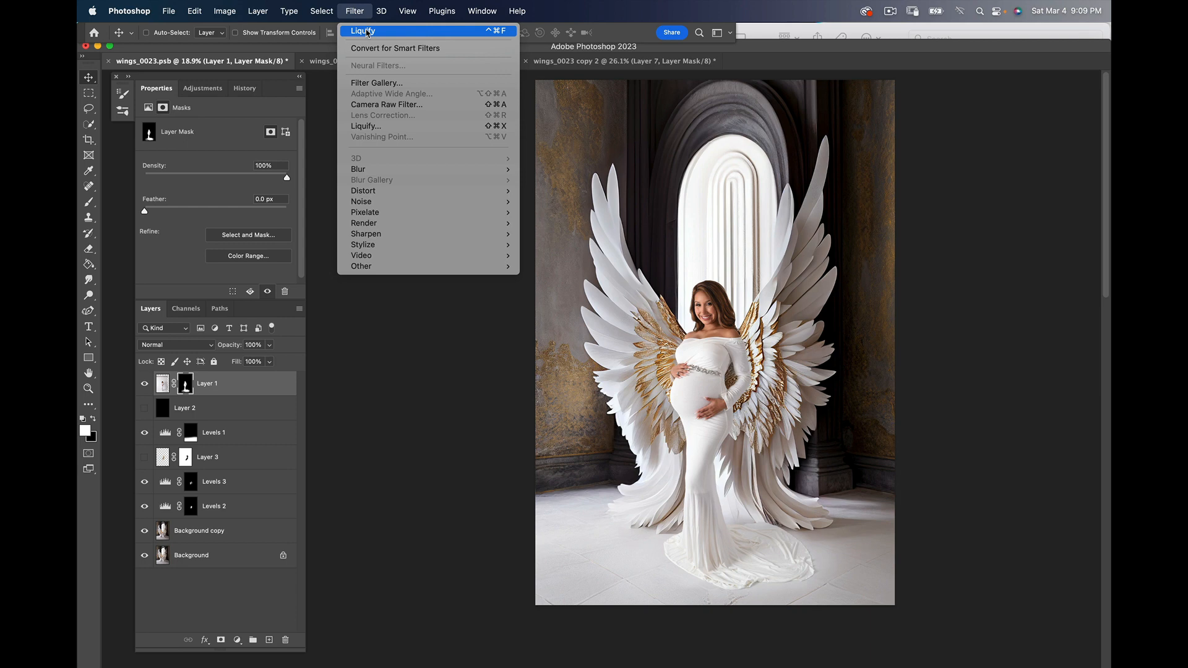
pyautogui.click(367, 30)
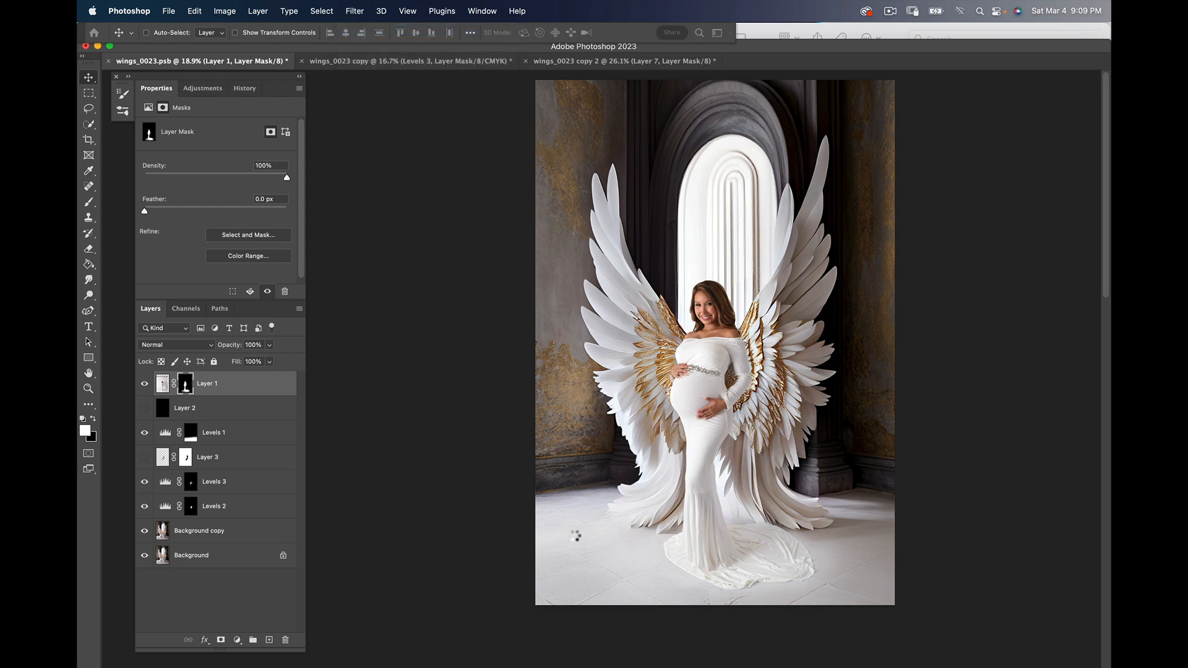